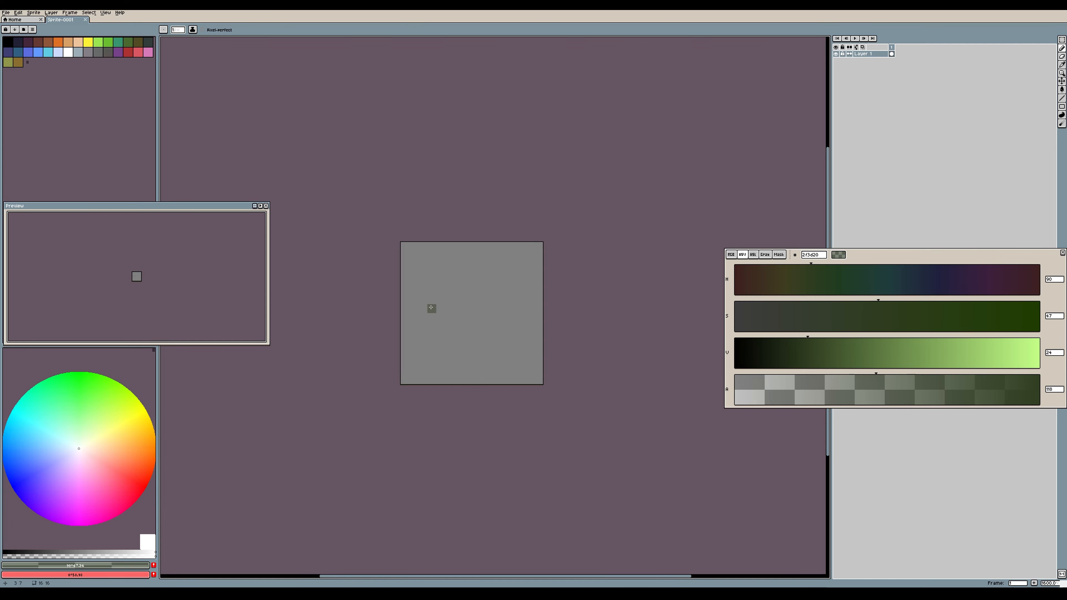
Mix a semi-transparent blue with hue 195, saturation 70 and value 56, and paint patches in the sprite's upper-right corner and lower-left area
{"action": "left_click_drag", "start_coordinate": [798, 267], "coordinate": [790, 269]}
{"action": "left_click", "coordinate": [919, 313]}
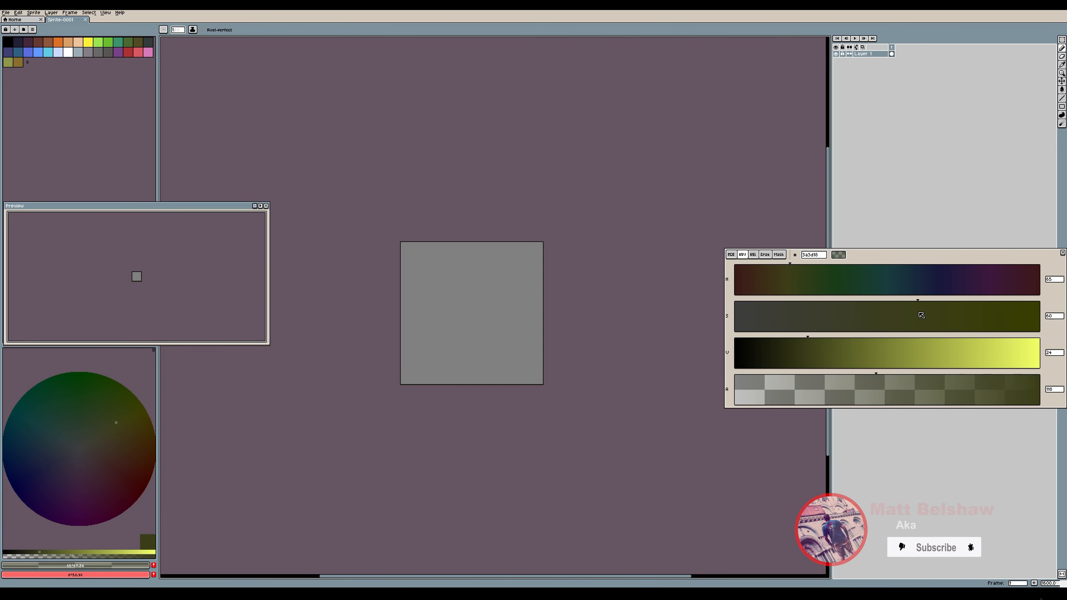
{"action": "left_click", "coordinate": [900, 348]}
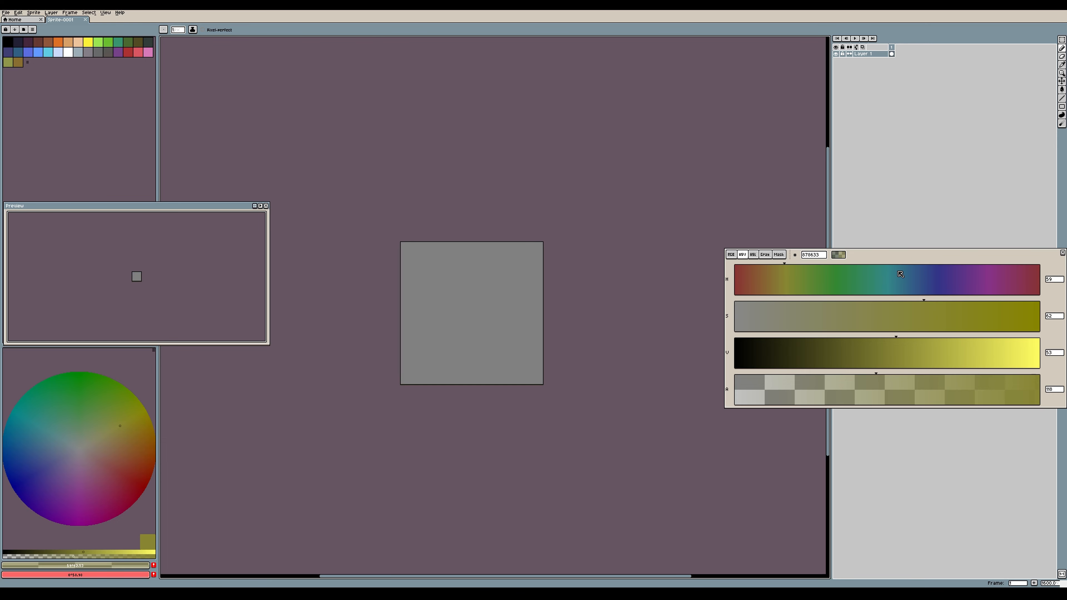
{"action": "left_click_drag", "start_coordinate": [900, 274], "coordinate": [894, 271]}
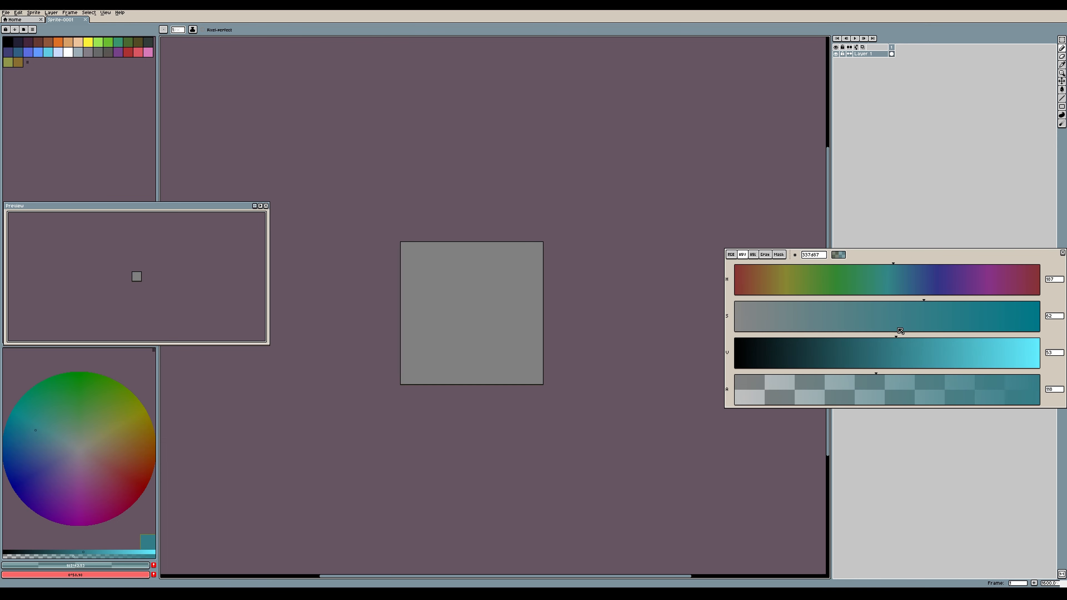
{"action": "left_click", "coordinate": [891, 343]}
{"action": "left_click", "coordinate": [951, 310]}
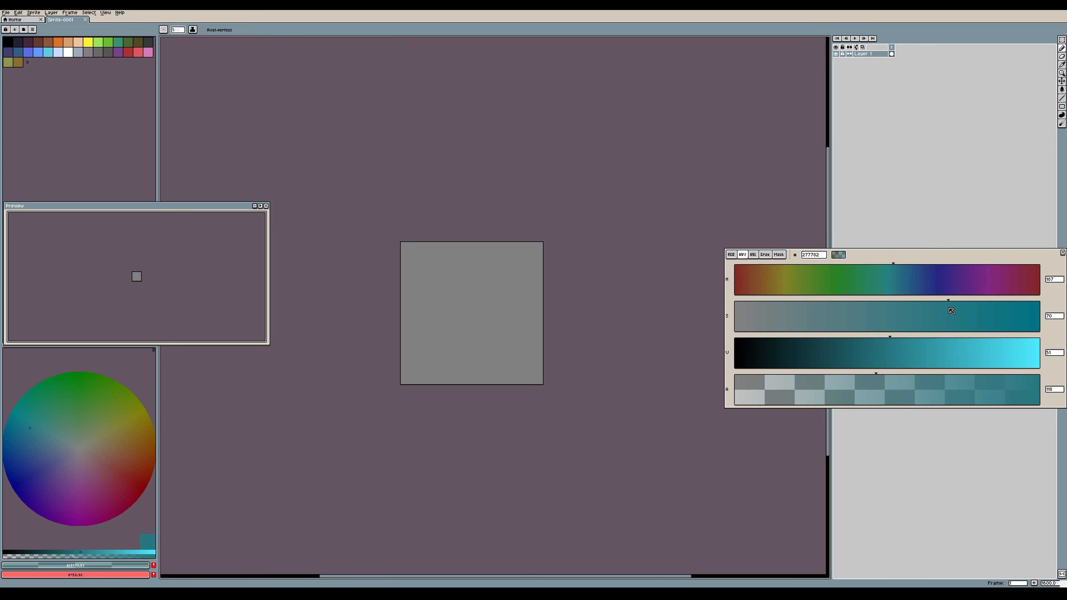
{"action": "left_click", "coordinate": [905, 345]}
{"action": "left_click", "coordinate": [897, 269]}
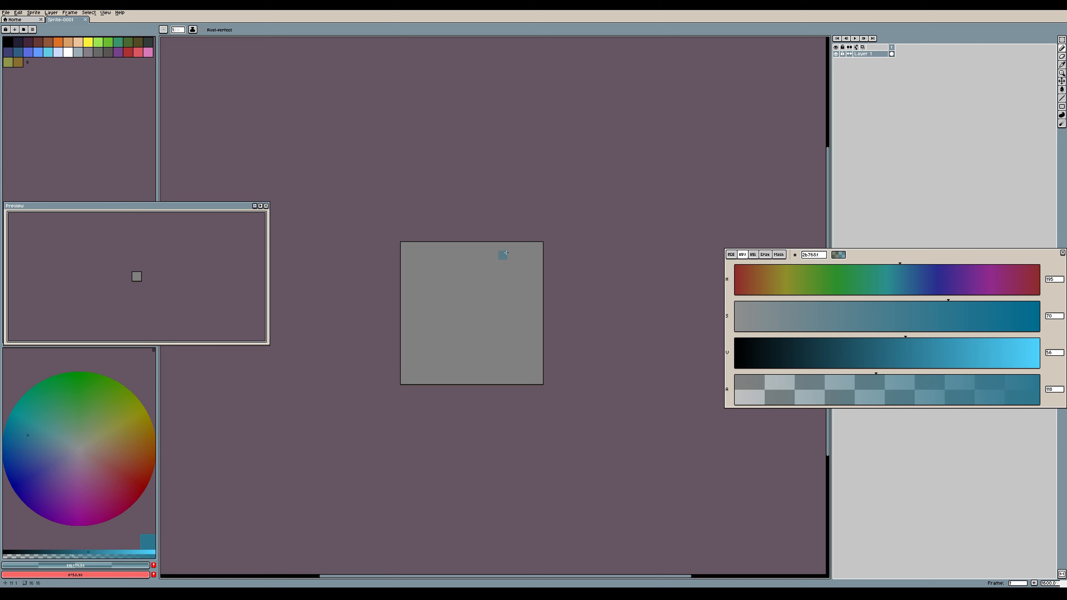
{"action": "left_click", "coordinate": [532, 245]}
{"action": "left_click_drag", "start_coordinate": [521, 246], "coordinate": [541, 247]}
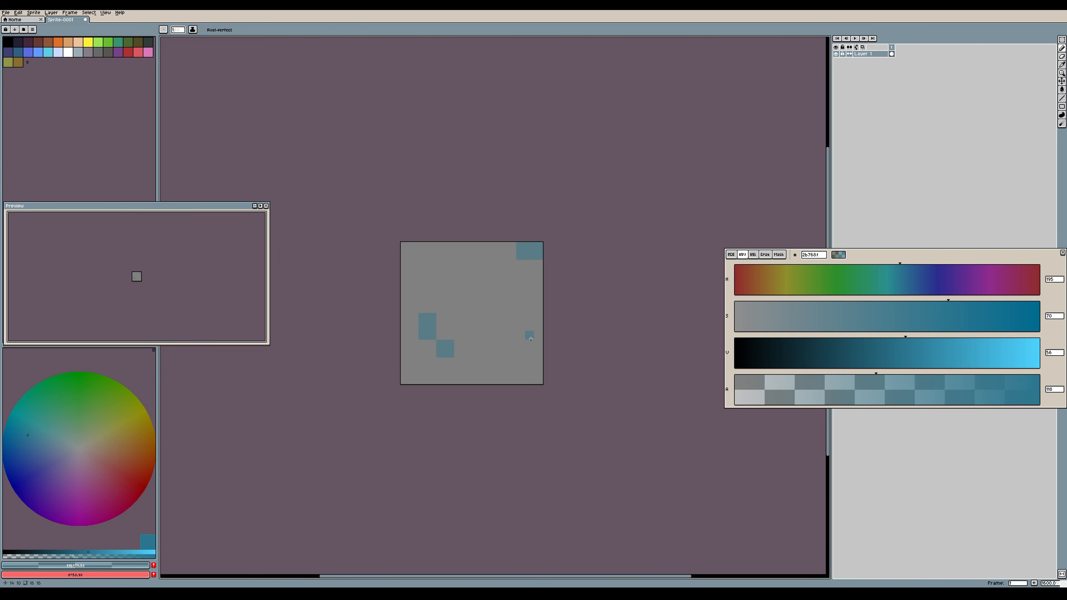
Change the hue to 136 and paint semi-transparent green blocks on the sprite's right side, left edge and lower-left bottom
{"action": "left_click", "coordinate": [850, 275]}
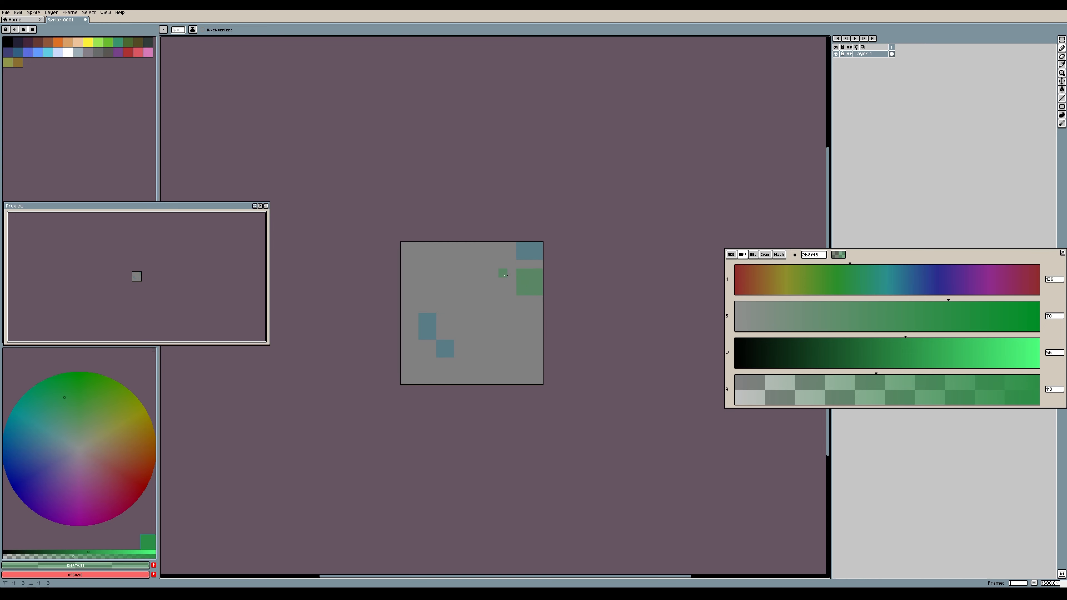
{"action": "left_click_drag", "start_coordinate": [497, 319], "coordinate": [494, 274]}
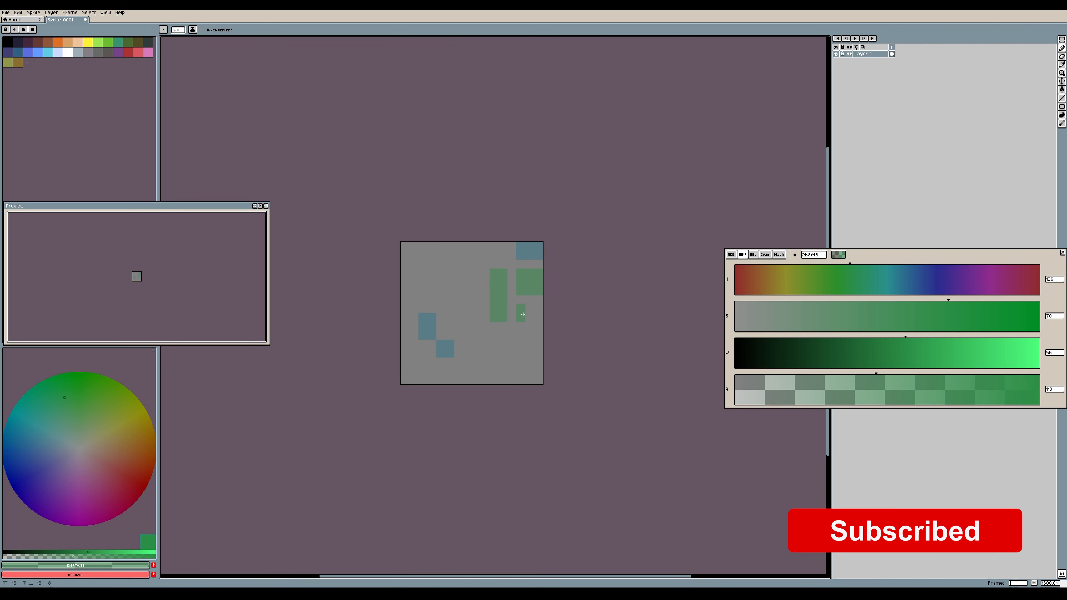
{"action": "left_click_drag", "start_coordinate": [522, 314], "coordinate": [536, 311]}
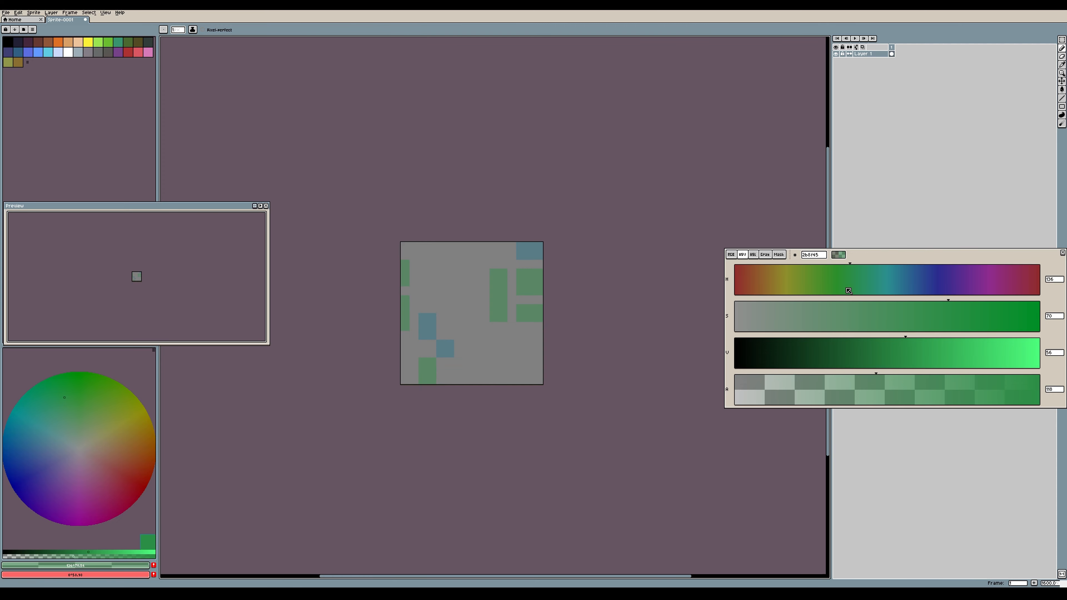
Set the colour to white with alpha 255 and draw a full-height vertical road through the right part of the sprite
{"action": "left_click_drag", "start_coordinate": [903, 357], "coordinate": [1043, 341]}
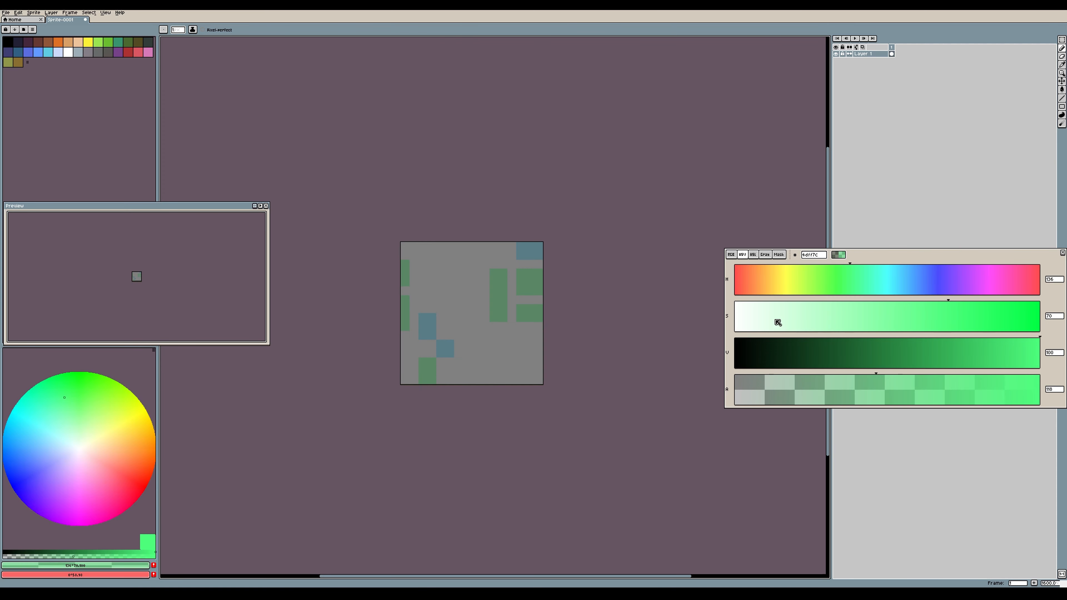
{"action": "left_click_drag", "start_coordinate": [750, 319], "coordinate": [703, 305]}
{"action": "mouse_move", "coordinate": [512, 255]}
{"action": "left_mouse_down"}
{"action": "mouse_move", "coordinate": [512, 246]}
{"action": "mouse_move", "coordinate": [521, 383]}
{"action": "left_mouse_up"}
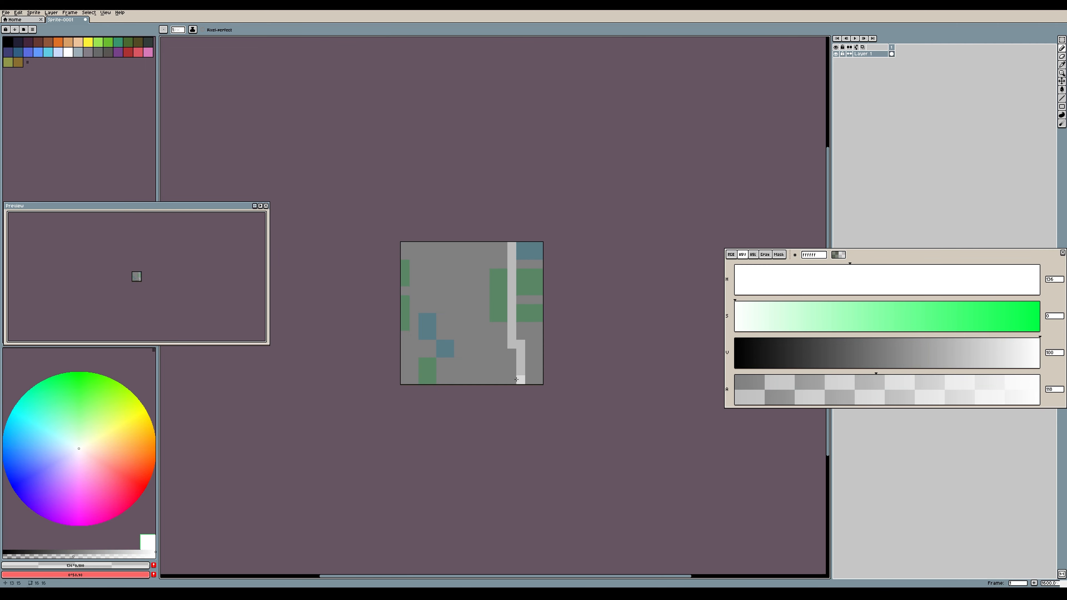
{"action": "left_click_drag", "start_coordinate": [905, 379], "coordinate": [1039, 389]}
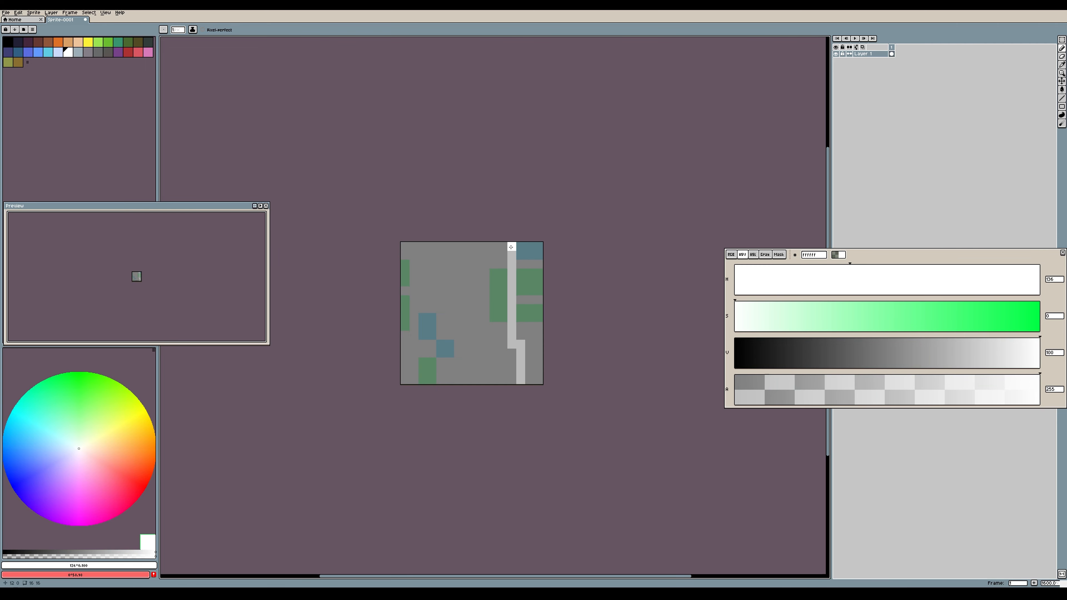
{"action": "left_click_drag", "start_coordinate": [511, 246], "coordinate": [512, 384]}
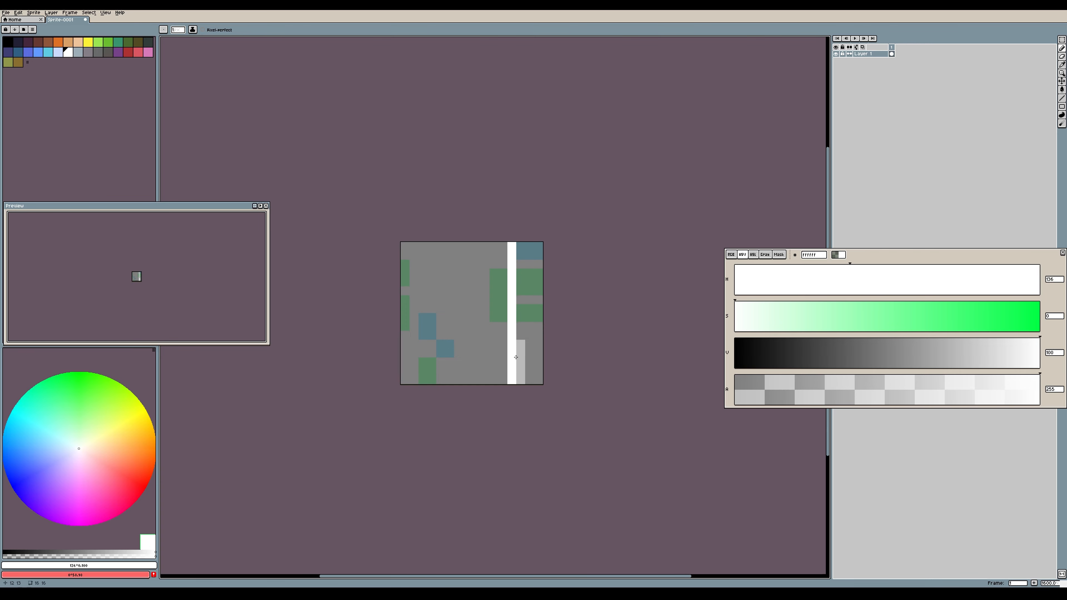
Draw white side roads around the right-hand green blocks, a horizontal road from the left edge, and a second vertical road
{"action": "left_click_drag", "start_coordinate": [520, 300], "coordinate": [550, 302]}
{"action": "left_click_drag", "start_coordinate": [520, 264], "coordinate": [546, 264]}
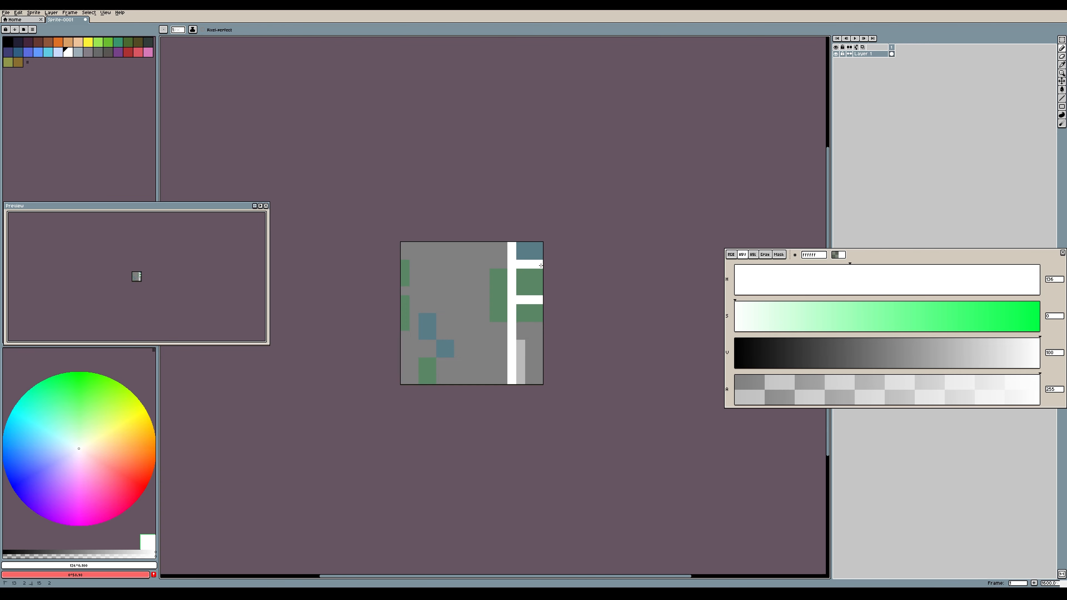
{"action": "left_click", "coordinate": [415, 281]}
{"action": "left_click_drag", "start_coordinate": [404, 290], "coordinate": [485, 290]}
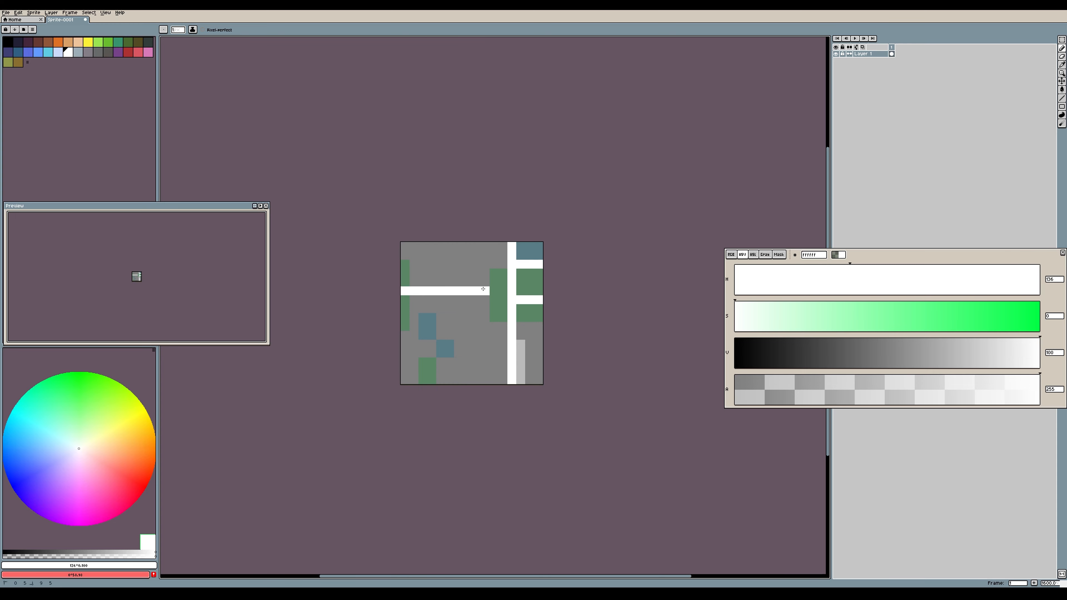
{"action": "mouse_move", "coordinate": [485, 247]}
{"action": "left_mouse_down"}
{"action": "mouse_move", "coordinate": [489, 369]}
{"action": "mouse_move", "coordinate": [496, 349]}
{"action": "mouse_move", "coordinate": [484, 340]}
{"action": "mouse_move", "coordinate": [476, 379]}
{"action": "left_mouse_up"}
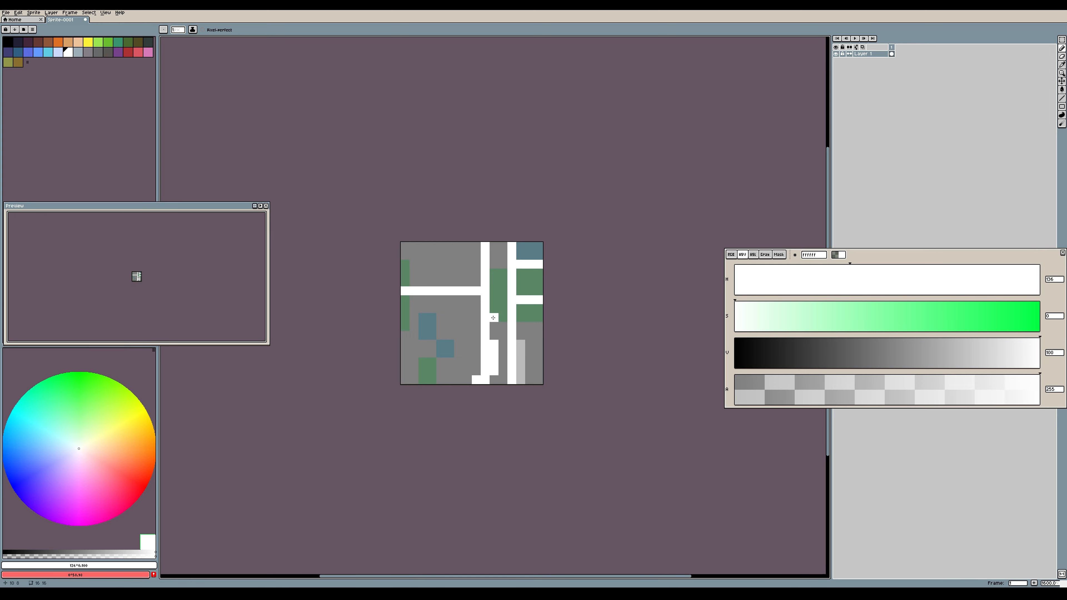
Sample the blue from the sprite, raise its value to 62, and refill the three blue patches with the Paint Bucket
{"action": "key", "text": "i"}
{"action": "left_click", "coordinate": [428, 324]}
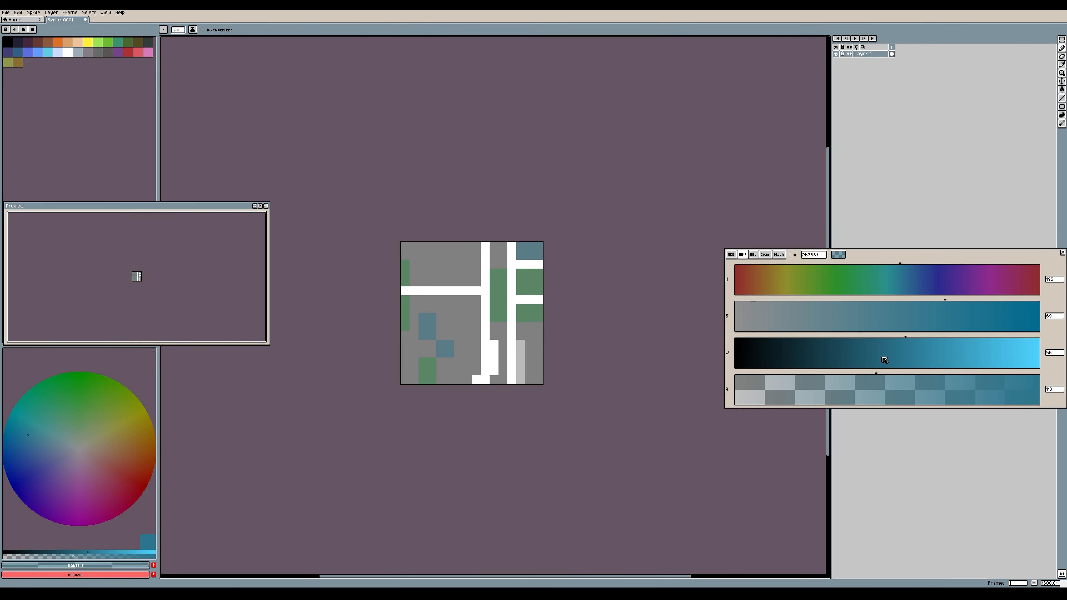
{"action": "left_click", "coordinate": [925, 345]}
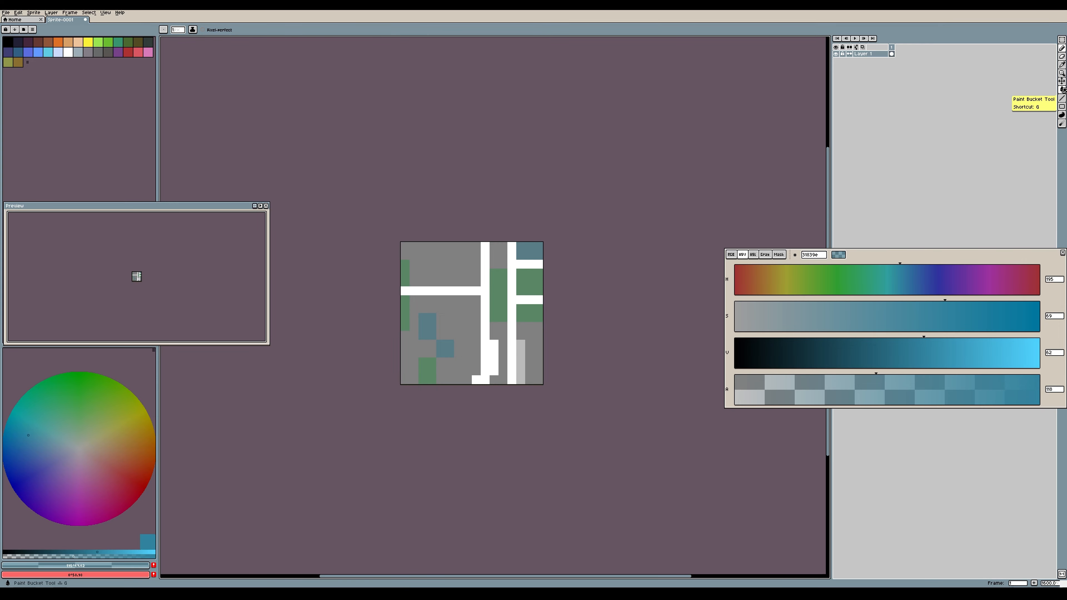
{"action": "left_click", "coordinate": [1062, 89]}
{"action": "left_click", "coordinate": [534, 250]}
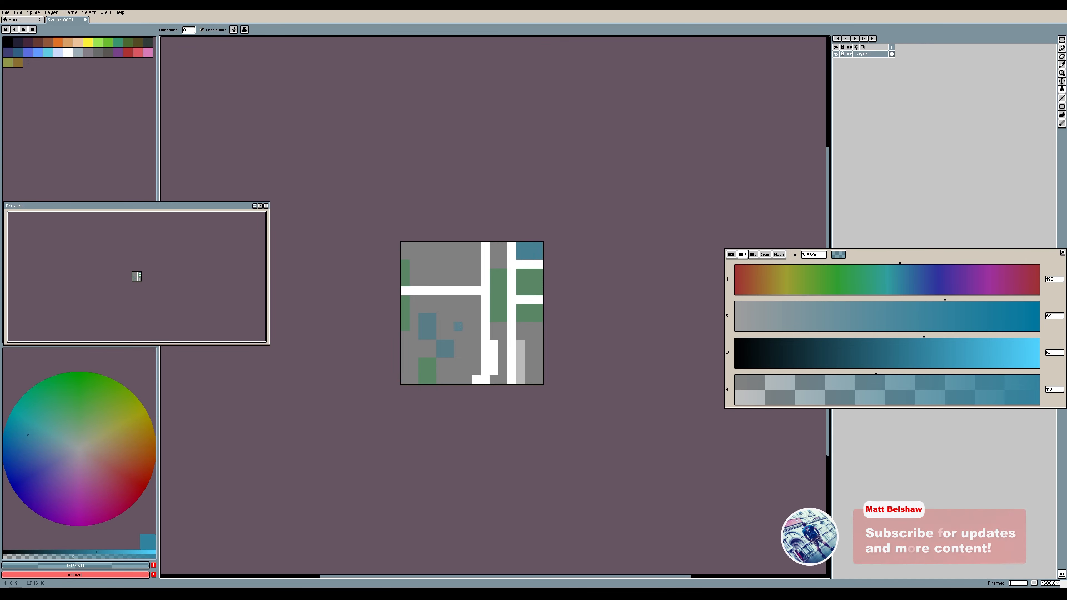
{"action": "left_click", "coordinate": [428, 328]}
{"action": "left_click", "coordinate": [442, 347]}
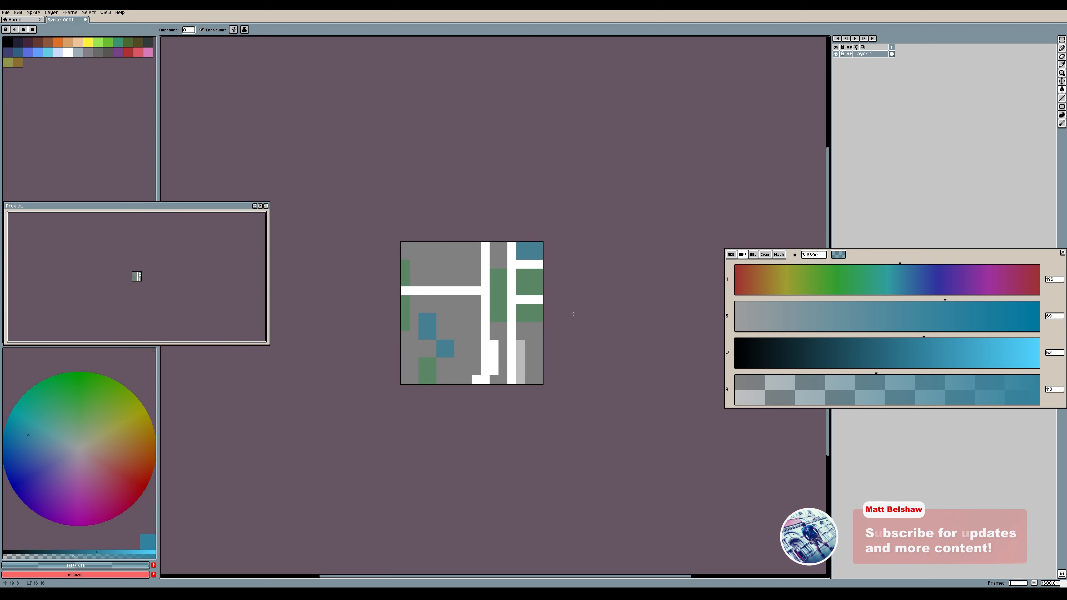
Sample the green, set its saturation to 71 and value to 59, and refill the green blocks
{"action": "left_click", "coordinate": [531, 277], "text": "alt"}
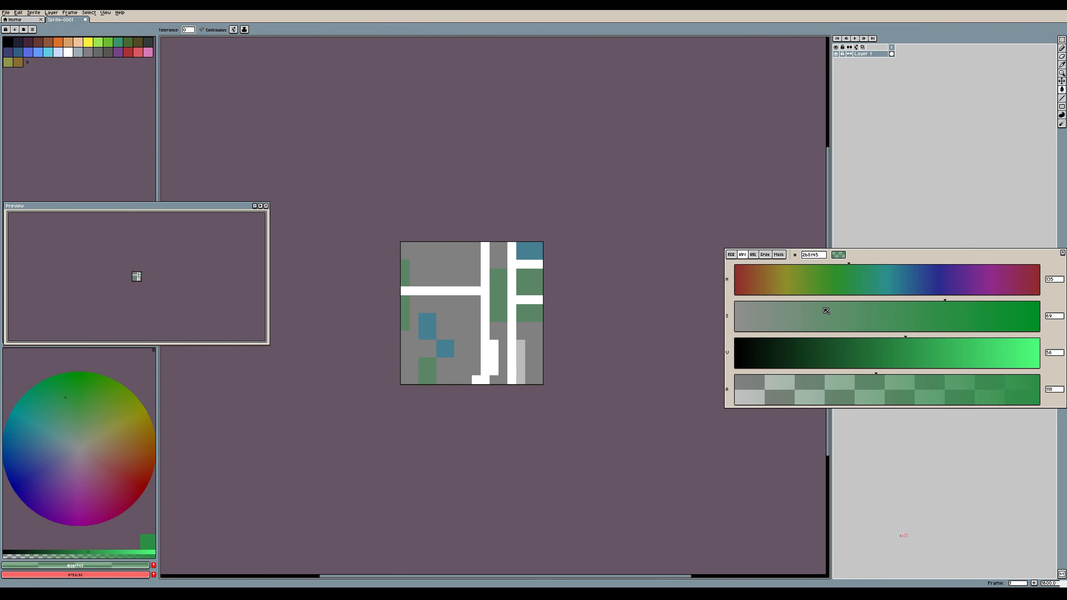
{"action": "left_click", "coordinate": [915, 343]}
{"action": "left_click", "coordinate": [951, 305]}
{"action": "left_click", "coordinate": [529, 313]}
{"action": "left_click", "coordinate": [405, 276]}
Erase the faint white strip and the stray white pixels beside the lower ends of the two vertical roads
{"action": "left_click", "coordinate": [1061, 56]}
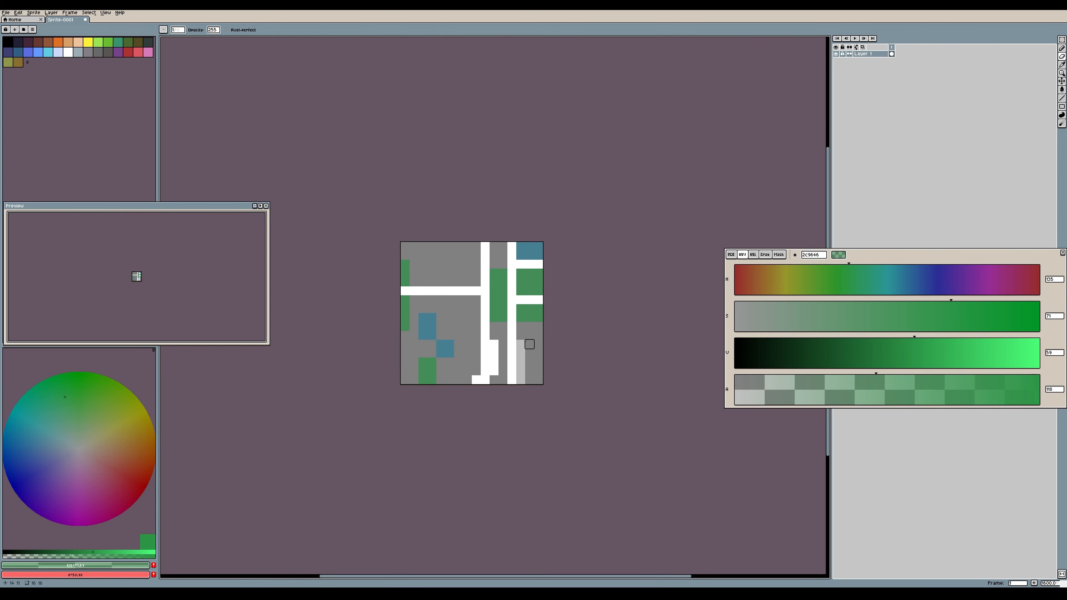
{"action": "left_click_drag", "start_coordinate": [521, 335], "coordinate": [521, 384]}
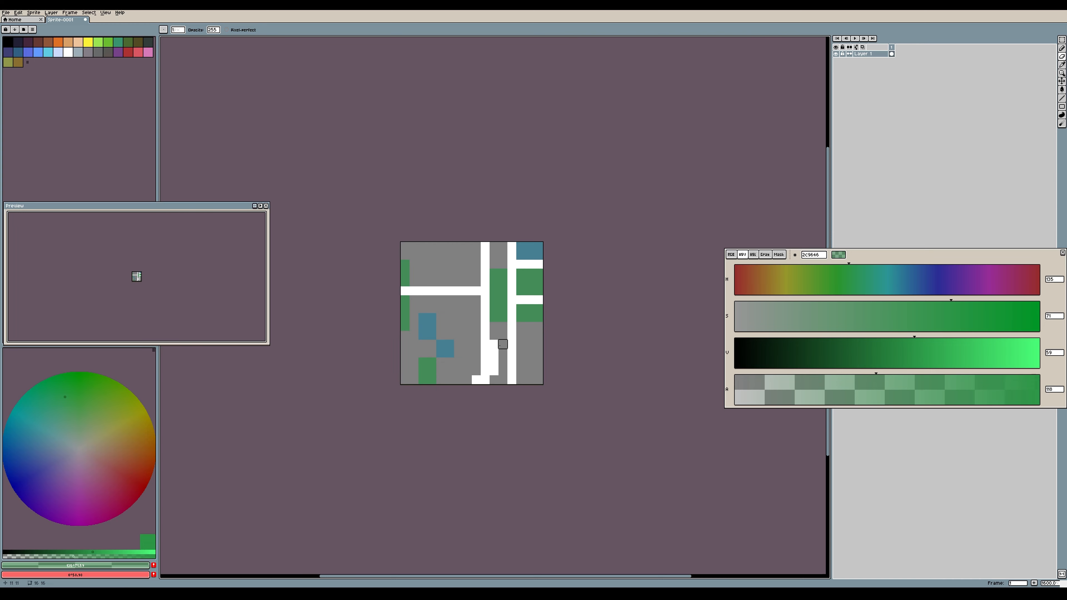
{"action": "mouse_move", "coordinate": [494, 343]}
{"action": "left_mouse_down"}
{"action": "mouse_move", "coordinate": [494, 376]}
{"action": "mouse_move", "coordinate": [475, 383]}
{"action": "left_mouse_up"}
With the Pencil and the sampled white, draw a horizontal road below the right-hand green blocks and another across the lower-left area
{"action": "left_click", "coordinate": [1061, 48]}
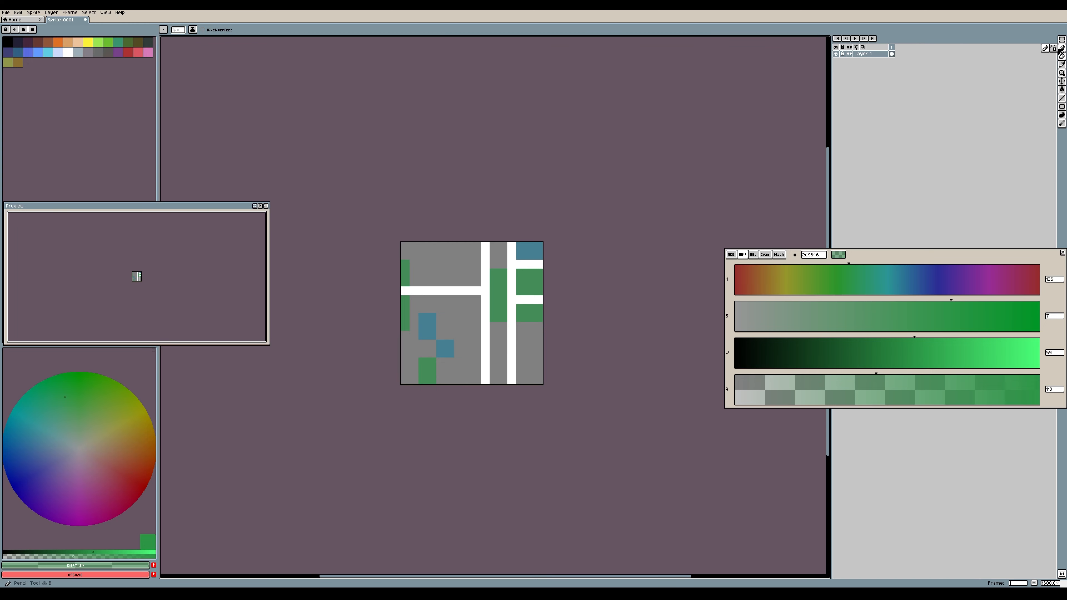
{"action": "left_click", "coordinate": [484, 320], "text": "alt"}
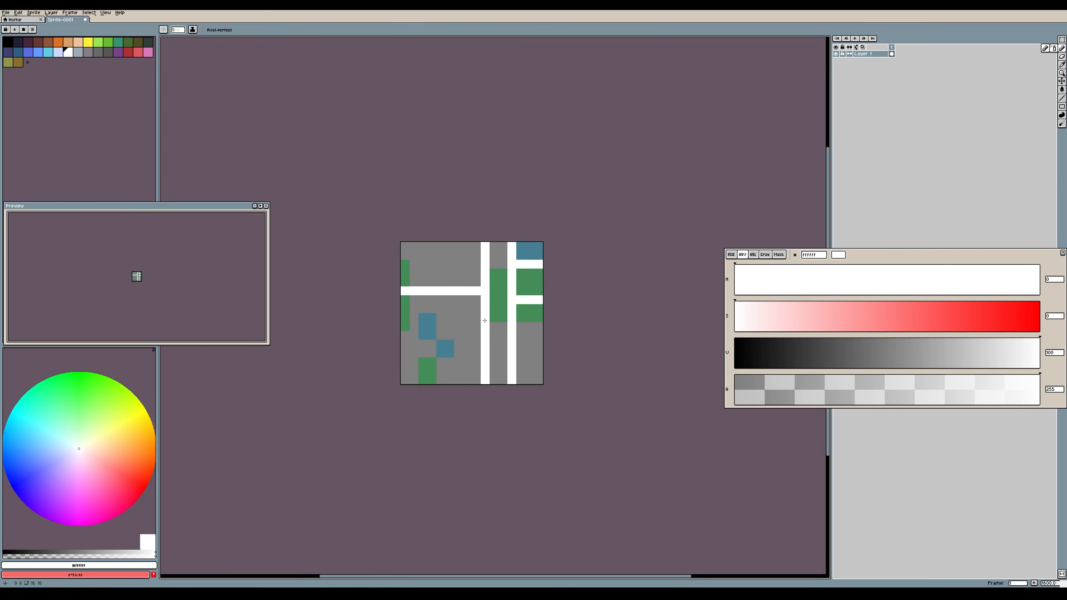
{"action": "left_click", "coordinate": [470, 333]}
{"action": "mouse_move", "coordinate": [489, 326]}
{"action": "left_mouse_down"}
{"action": "mouse_move", "coordinate": [538, 325]}
{"action": "mouse_move", "coordinate": [475, 326]}
{"action": "left_mouse_up"}
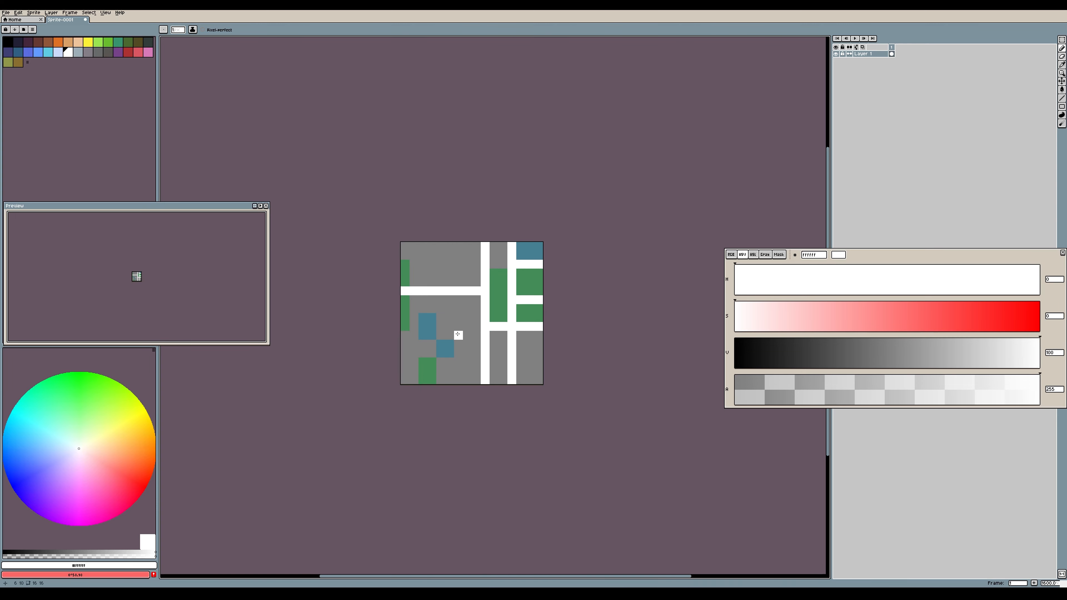
{"action": "left_click_drag", "start_coordinate": [475, 337], "coordinate": [404, 339]}
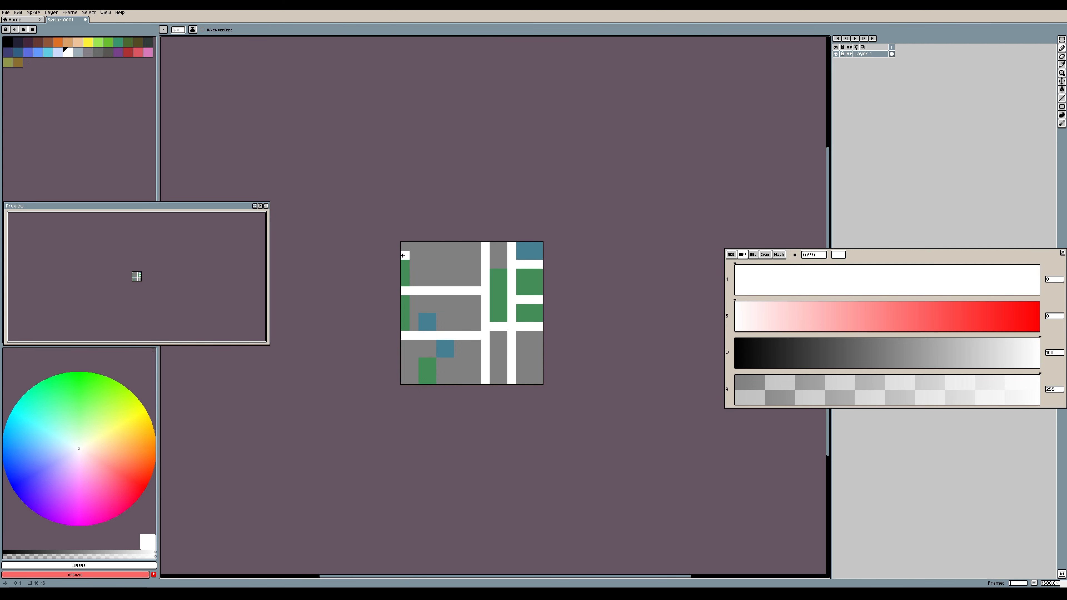
Draw a white road across the upper left, undo the stray stroke, and add a vertical road near the left edge and a full-width one near the bottom
{"action": "left_click_drag", "start_coordinate": [402, 255], "coordinate": [479, 255]}
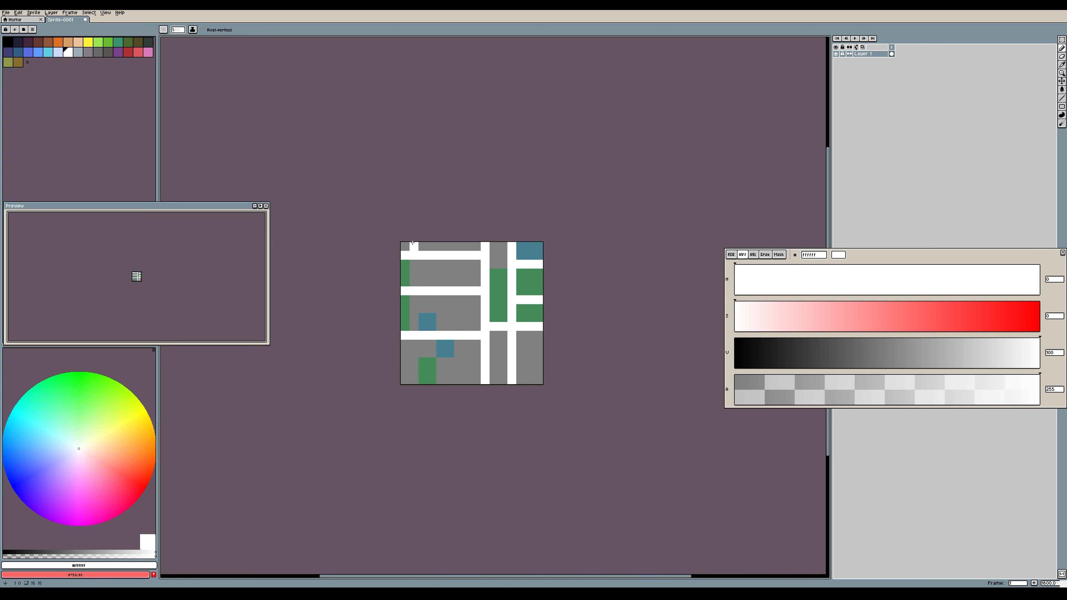
{"action": "key", "text": "ctrl+z"}
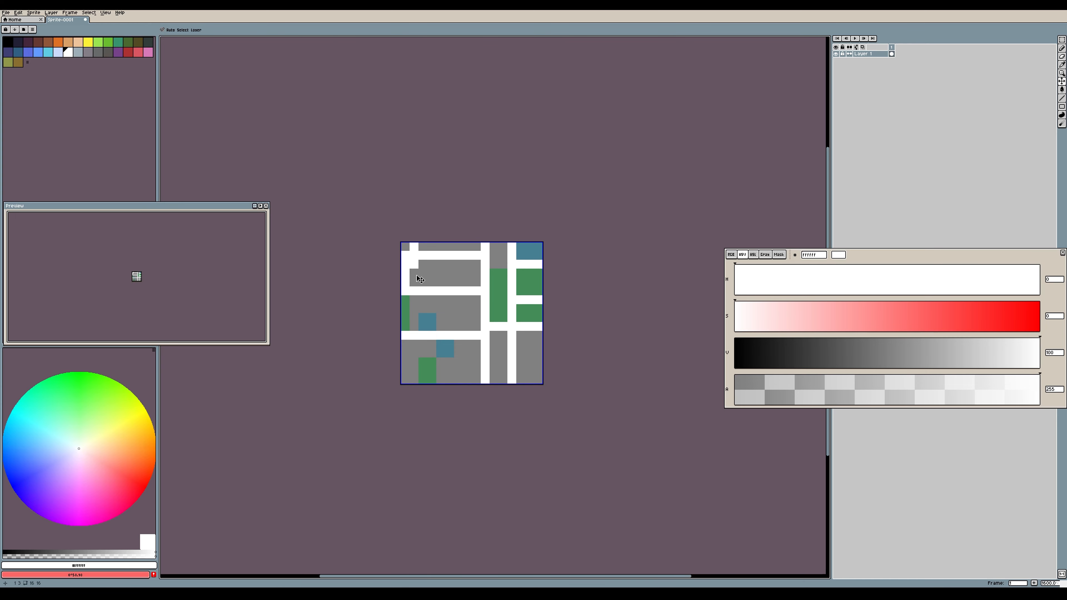
{"action": "mouse_move", "coordinate": [414, 246]}
{"action": "left_mouse_down"}
{"action": "mouse_move", "coordinate": [415, 382]}
{"action": "mouse_move", "coordinate": [422, 371]}
{"action": "mouse_move", "coordinate": [411, 361]}
{"action": "mouse_move", "coordinate": [545, 364]}
{"action": "left_mouse_up"}
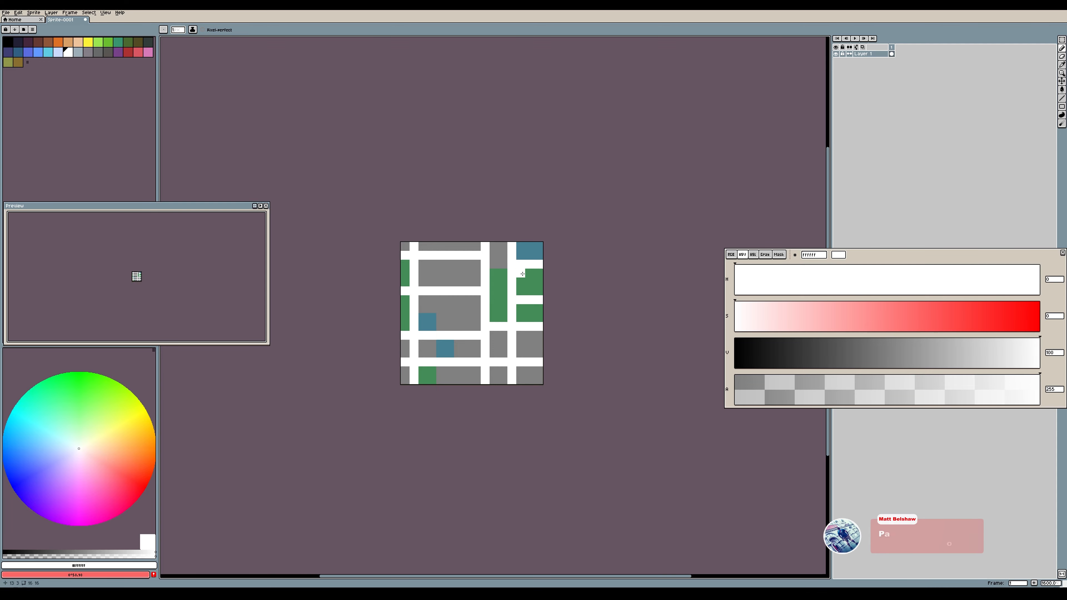
Undo the stray white pixels and extend the upper-right side road to join the two right-hand vertical roads
{"action": "left_click", "coordinate": [503, 273]}
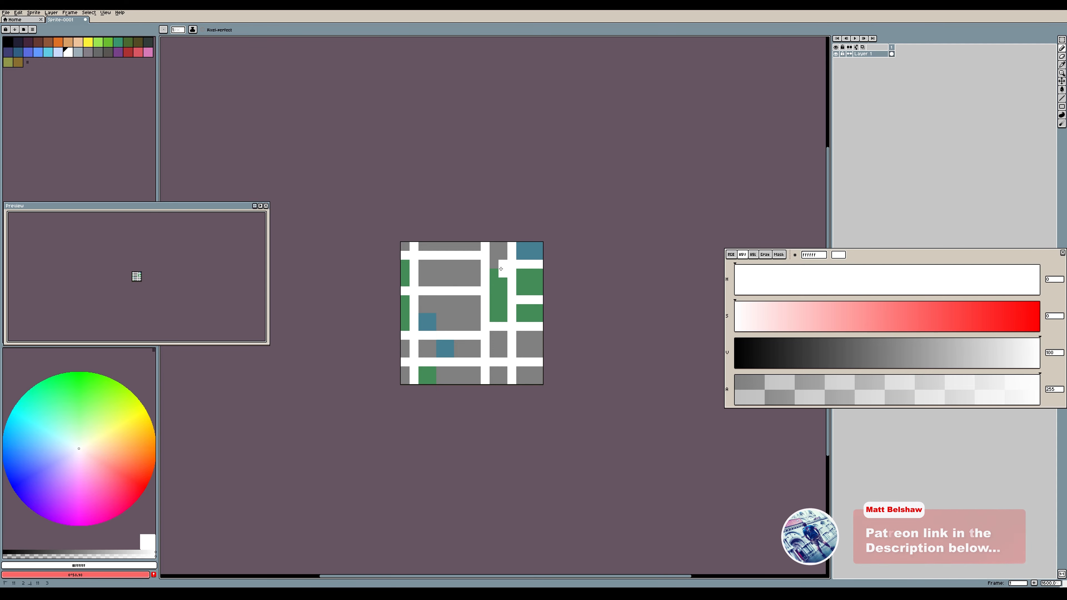
{"action": "left_click", "coordinate": [496, 272]}
{"action": "key", "text": "ctrl+z"}
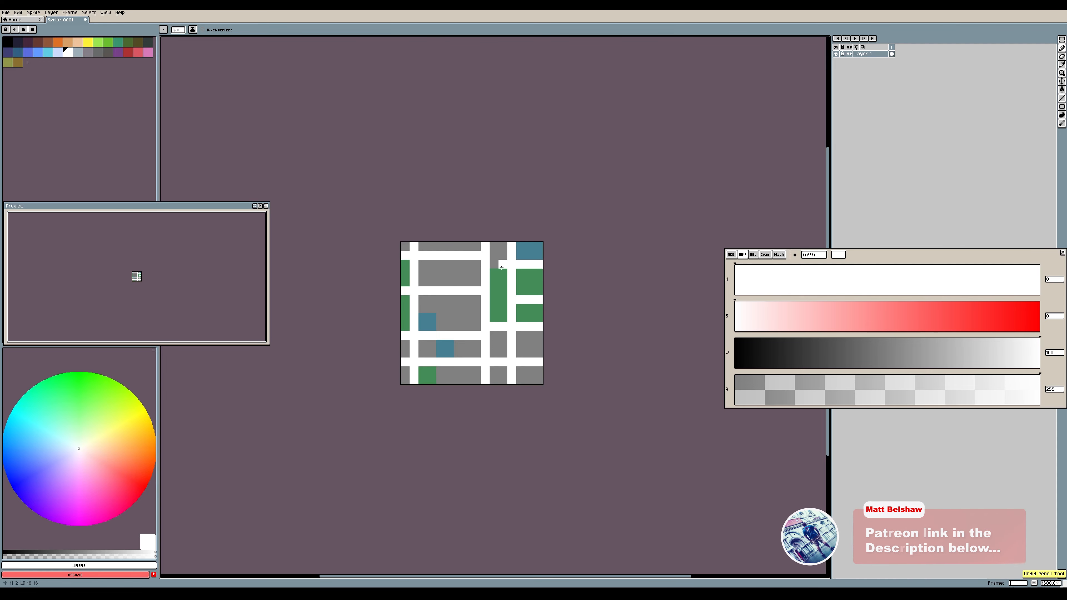
{"action": "left_click_drag", "start_coordinate": [503, 265], "coordinate": [497, 266]}
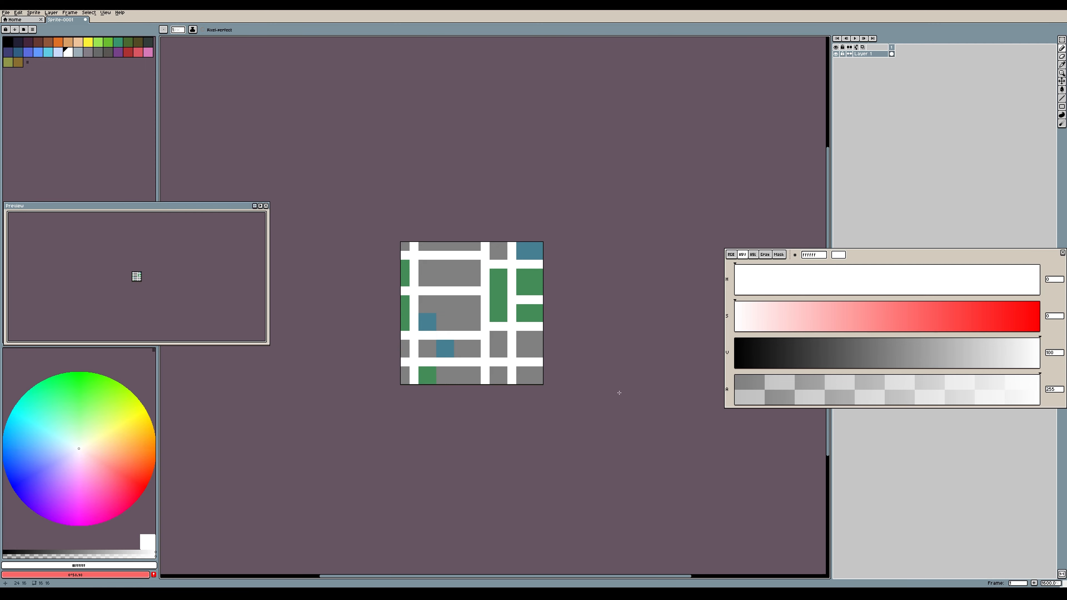
Pick a yellow with hue 57, saturation 64 and value 100, and recolour the full vertical road near the left edge
{"action": "left_click", "coordinate": [123, 427]}
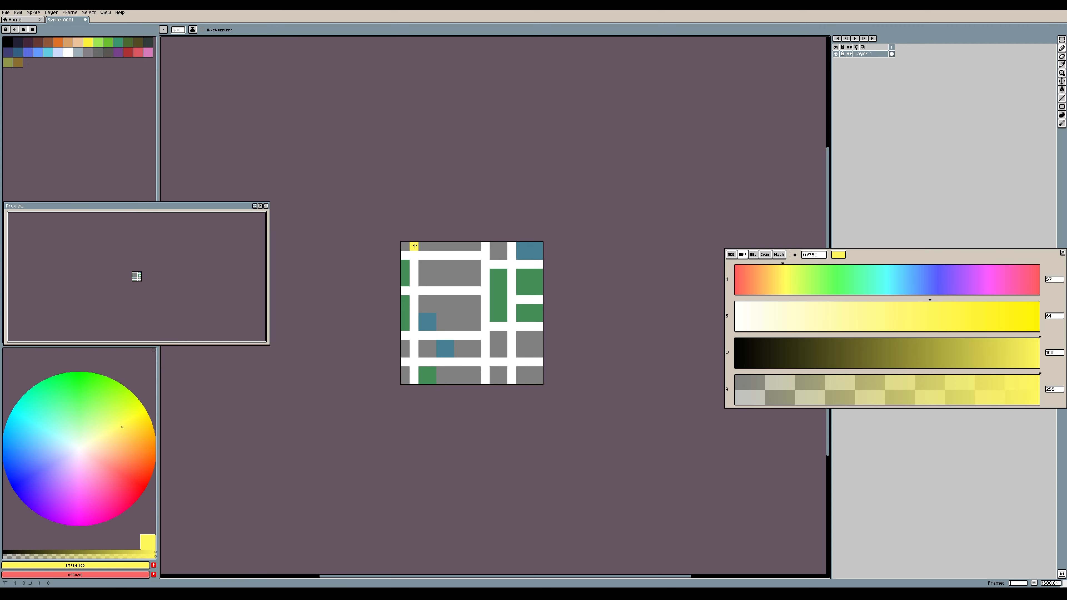
{"action": "left_click_drag", "start_coordinate": [414, 245], "coordinate": [411, 271]}
{"action": "left_click_drag", "start_coordinate": [412, 311], "coordinate": [414, 373]}
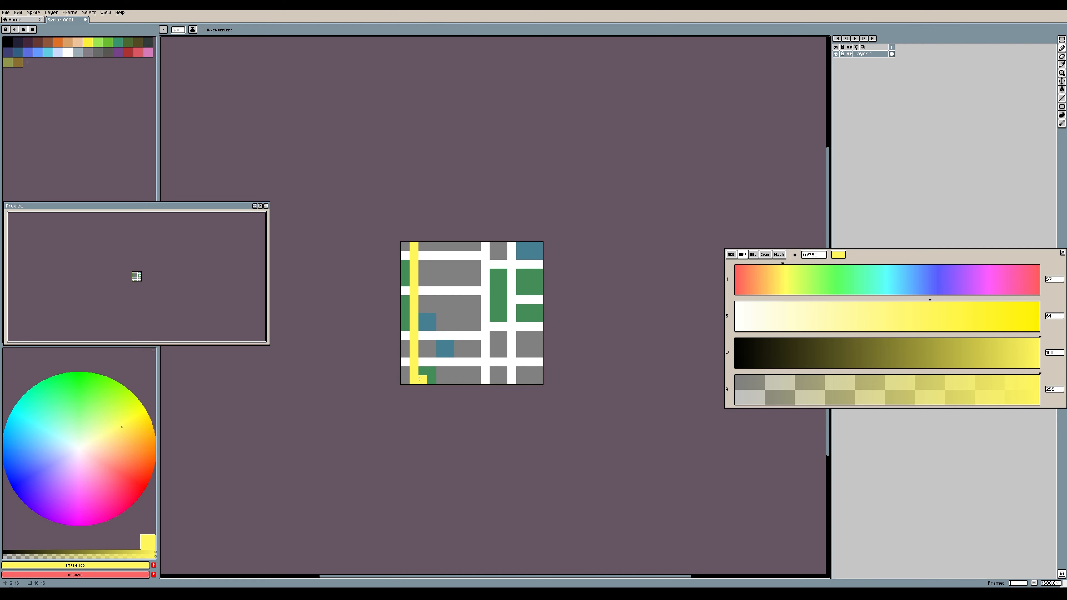
Recolour the full-width road near the bottom yellow, undoing the crooked stroke, and draw a full-width yellow road along the middle-left white road's row
{"action": "left_click_drag", "start_coordinate": [416, 361], "coordinate": [519, 358]}
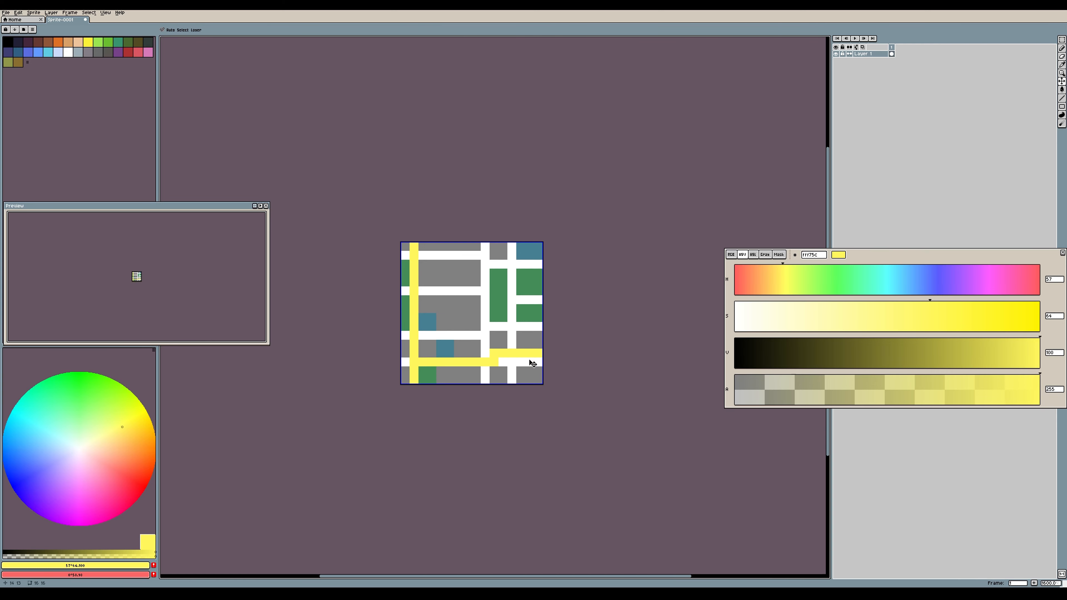
{"action": "key", "text": "ctrl+z"}
{"action": "left_click_drag", "start_coordinate": [421, 364], "coordinate": [539, 361]}
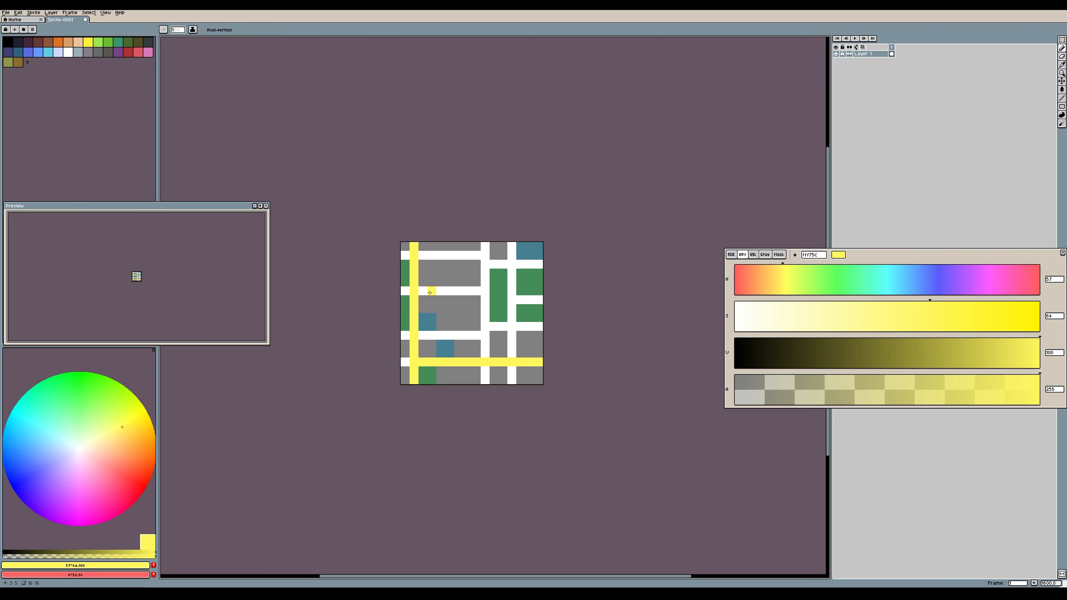
{"action": "left_click_drag", "start_coordinate": [408, 294], "coordinate": [558, 292]}
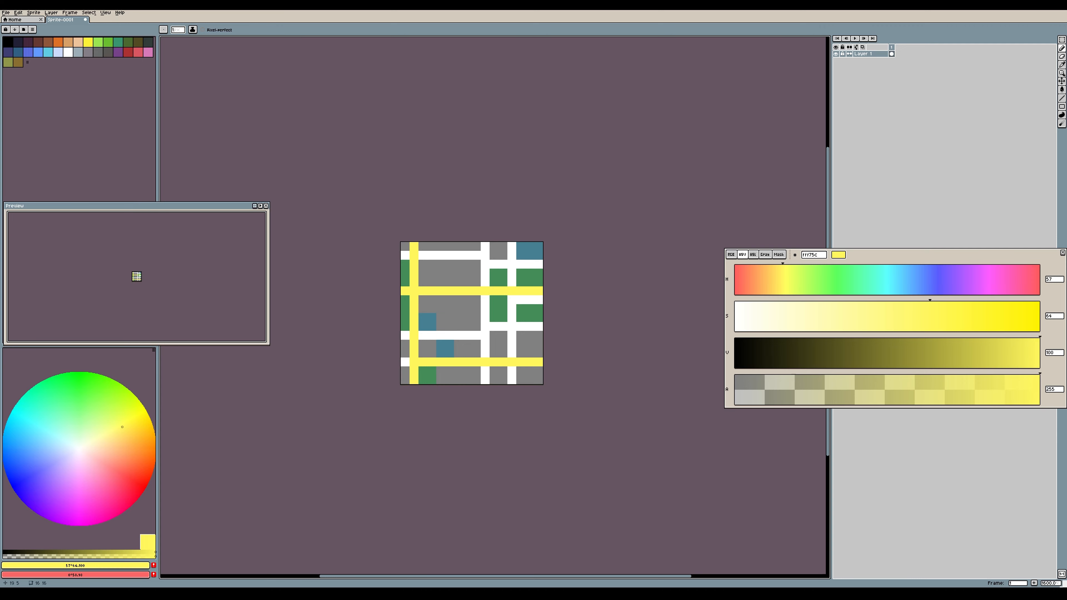
{"action": "scroll", "coordinate": [199, 287], "scroll_direction": "up", "scroll_amount": 4}
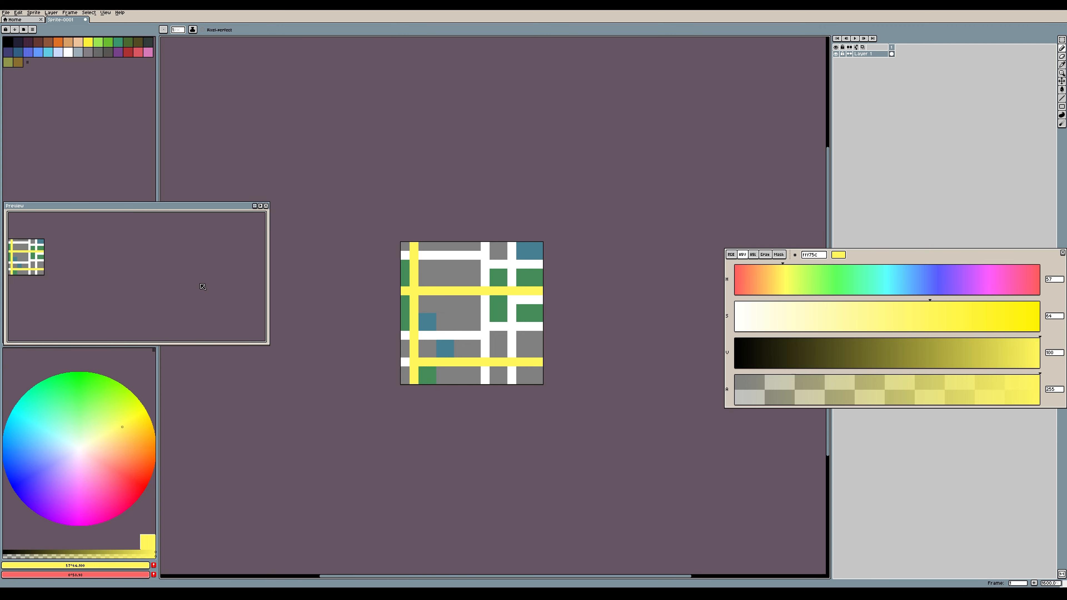
{"action": "left_click_drag", "start_coordinate": [110, 266], "coordinate": [181, 288]}
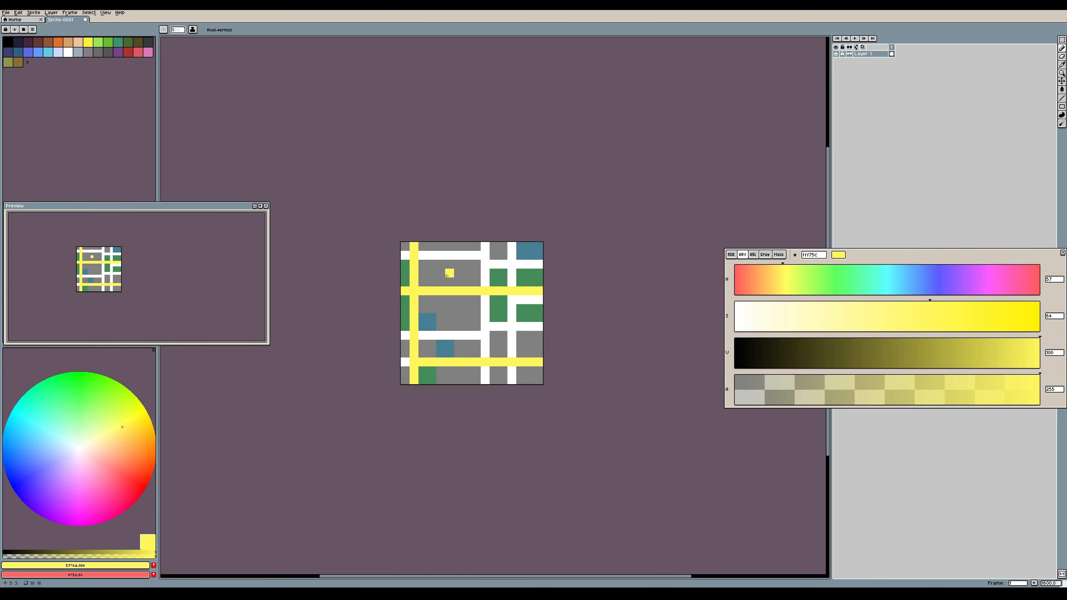
{"action": "left_click", "coordinate": [501, 244]}
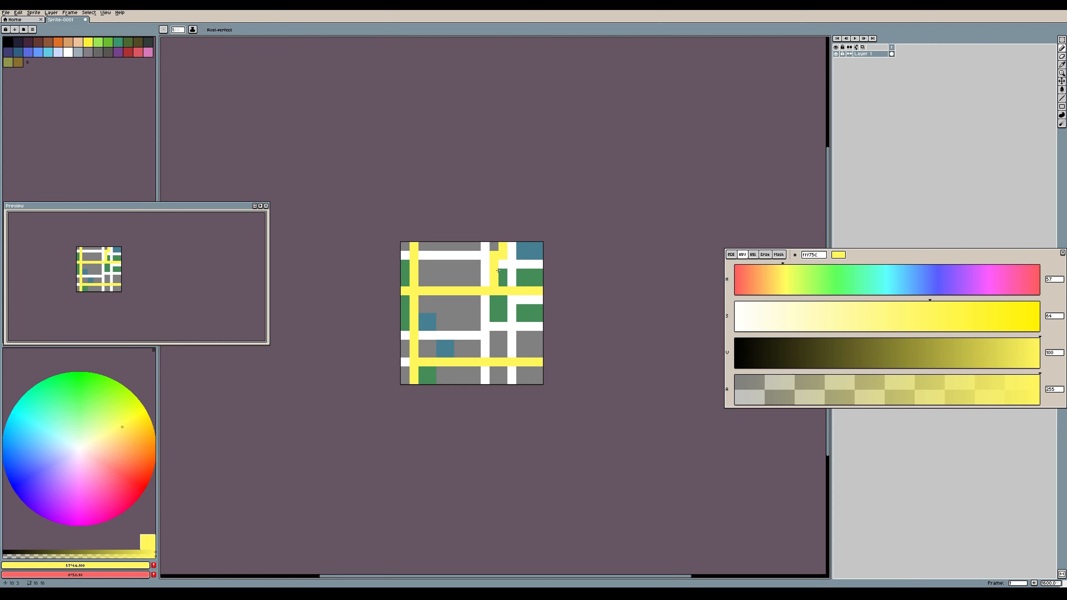
{"action": "key", "text": "ctrl+z"}
{"action": "left_click_drag", "start_coordinate": [499, 247], "coordinate": [511, 335]}
{"action": "key", "text": "ctrl+z"}
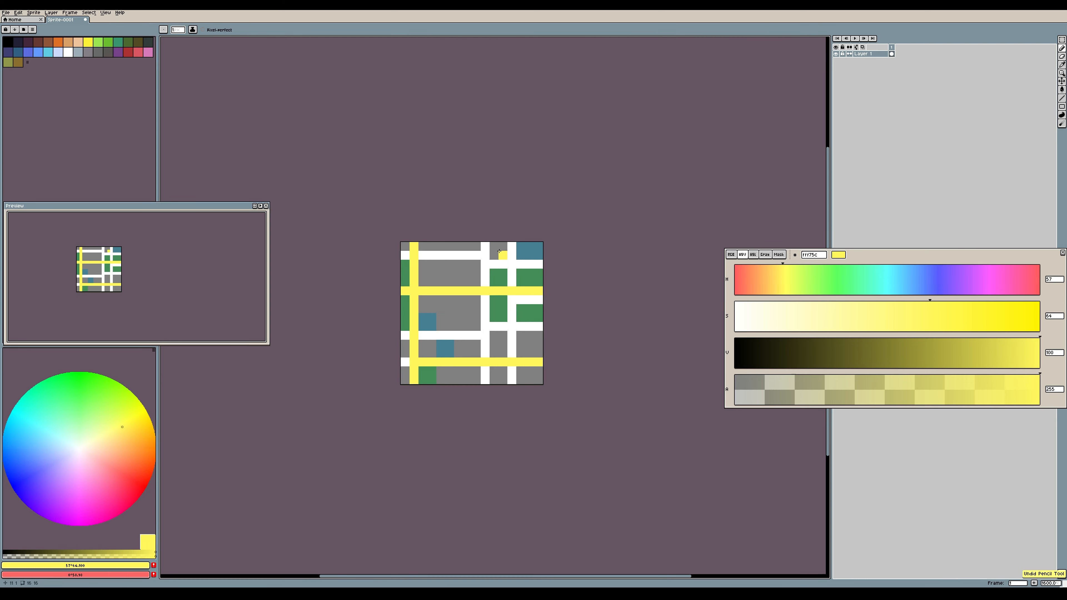
Draw a straight yellow vertical road from top to bottom of the sprite, directly left of the rightmost white vertical road
{"action": "left_click_drag", "start_coordinate": [501, 250], "coordinate": [501, 280]}
{"action": "left_click_drag", "start_coordinate": [504, 323], "coordinate": [503, 383]}
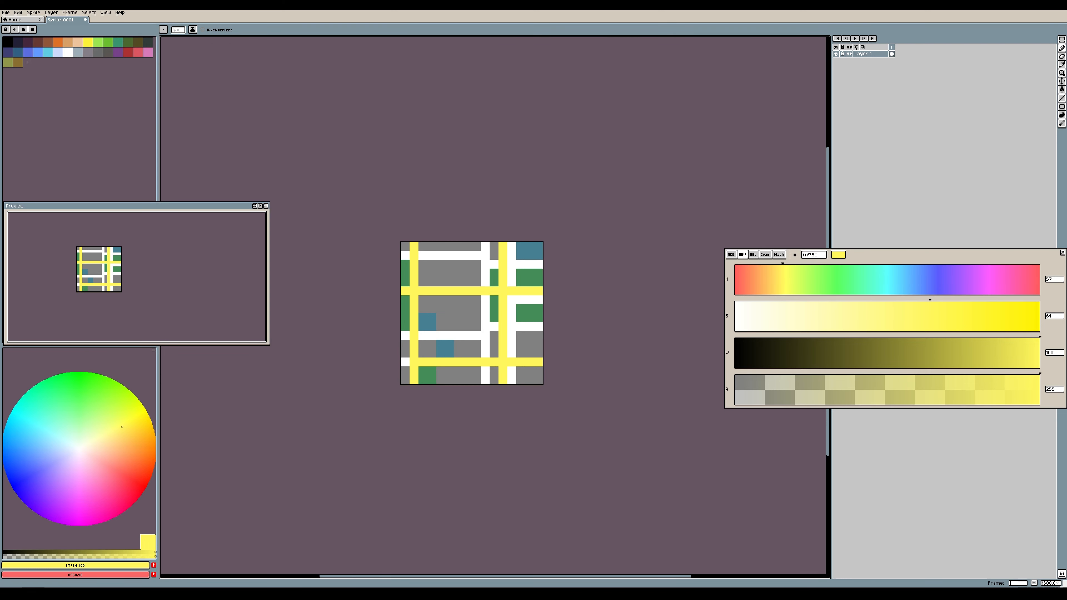
Add a new layer above the map and pick a red with hue 0, saturation 70 and value 100
{"action": "left_click", "coordinate": [134, 481]}
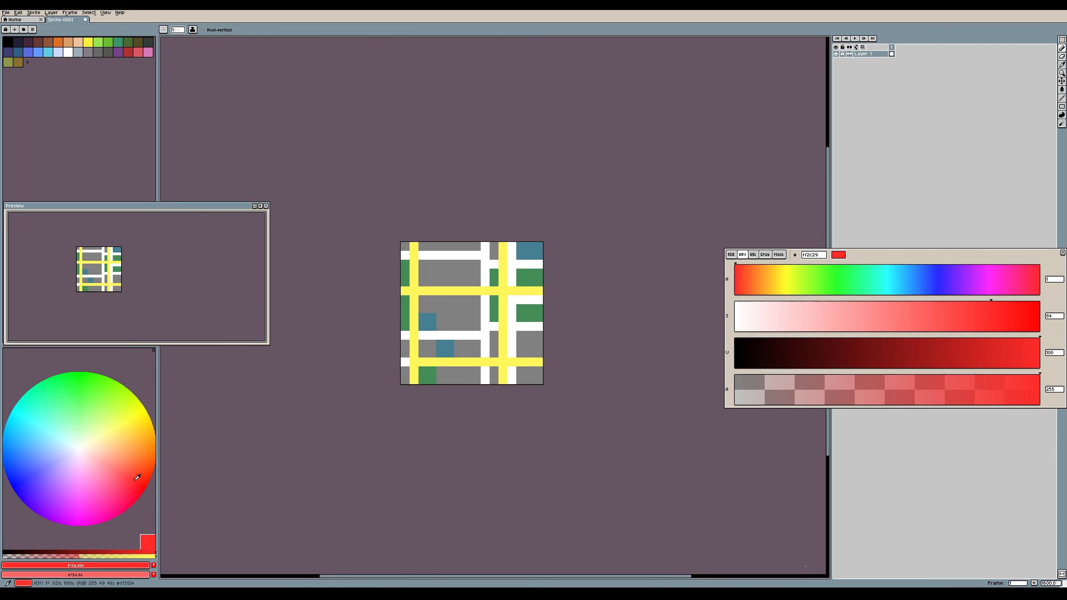
{"action": "right_click", "coordinate": [853, 52]}
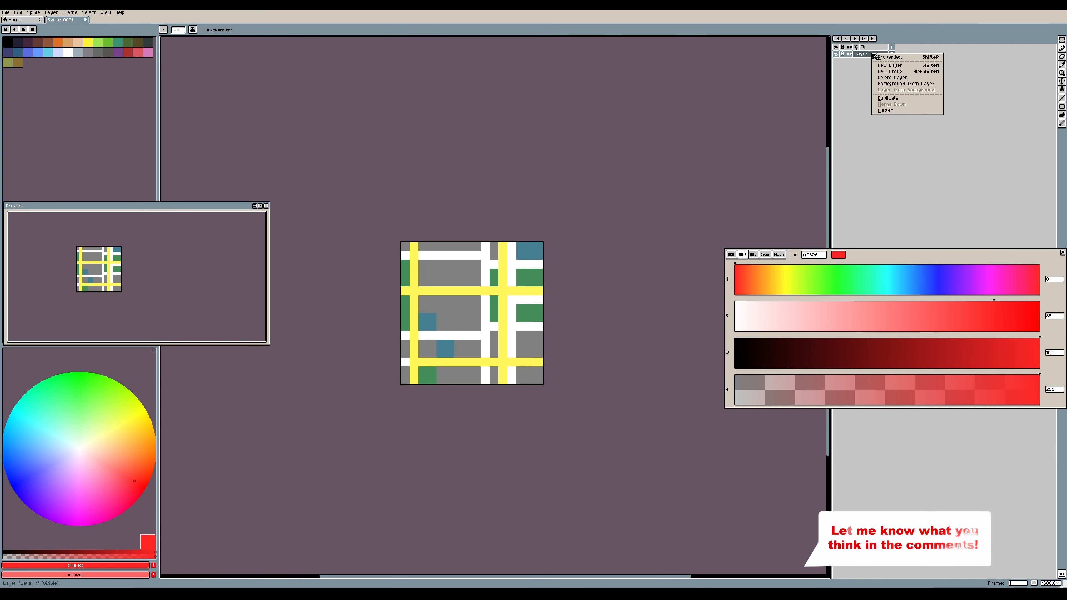
{"action": "left_click", "coordinate": [891, 67]}
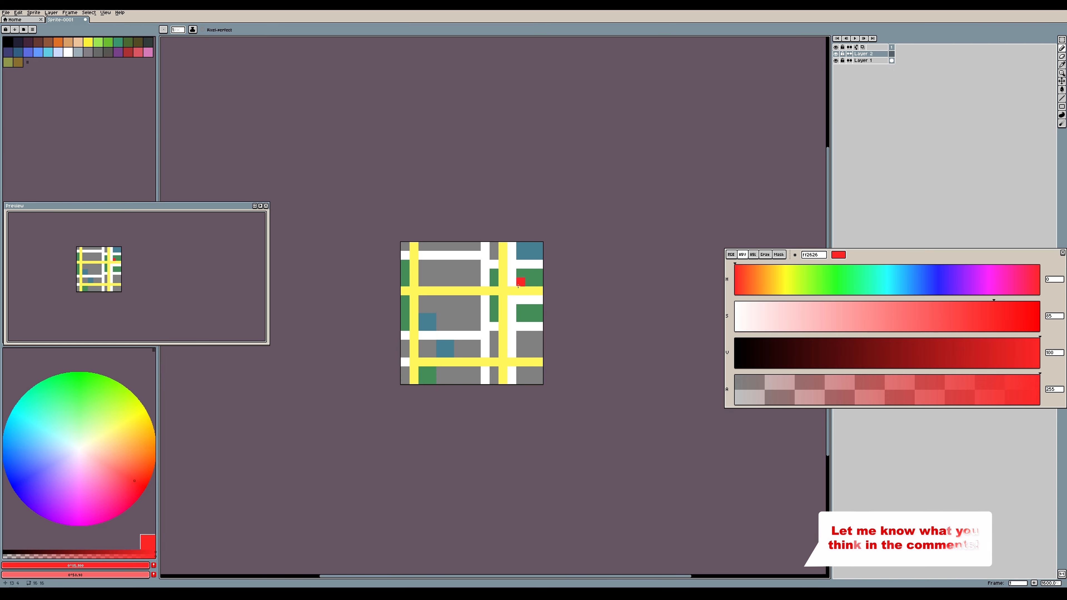
{"action": "left_click", "coordinate": [450, 300]}
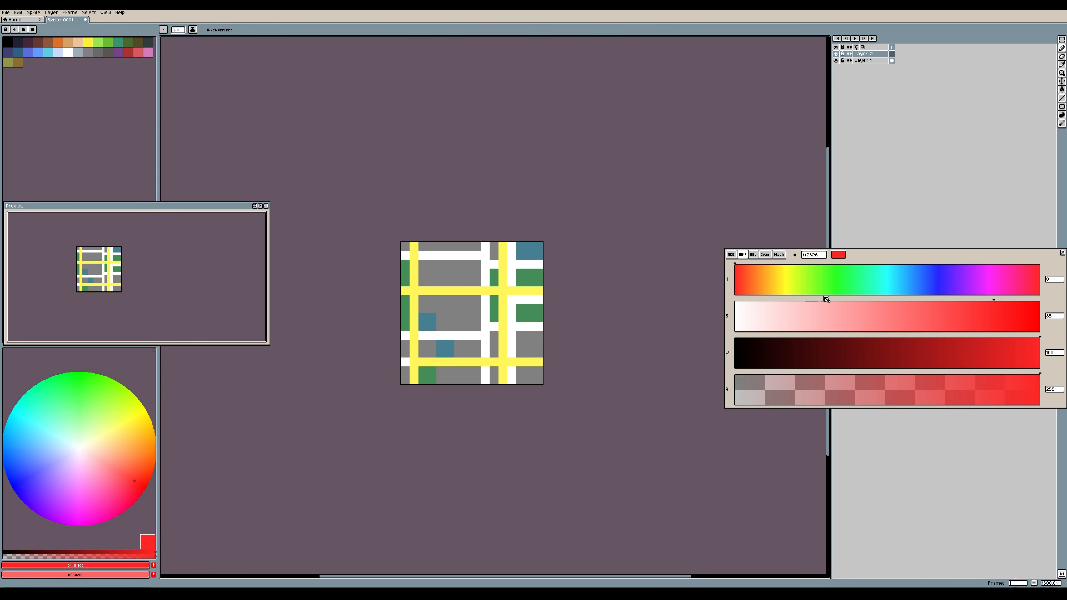
{"action": "left_click", "coordinate": [938, 306]}
{"action": "left_click_drag", "start_coordinate": [939, 305], "coordinate": [947, 304]}
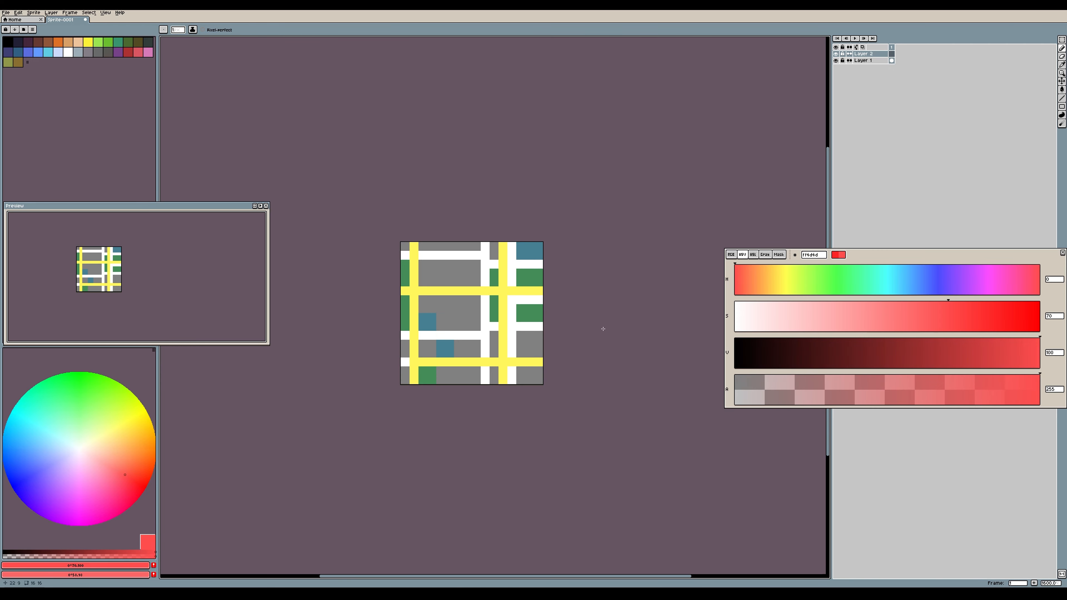
Try a three-pixel-wide red map pin with a centre hole on the new layer, over the middle-left area, and erase it
{"action": "left_click", "coordinate": [450, 303]}
{"action": "left_click", "coordinate": [442, 306]}
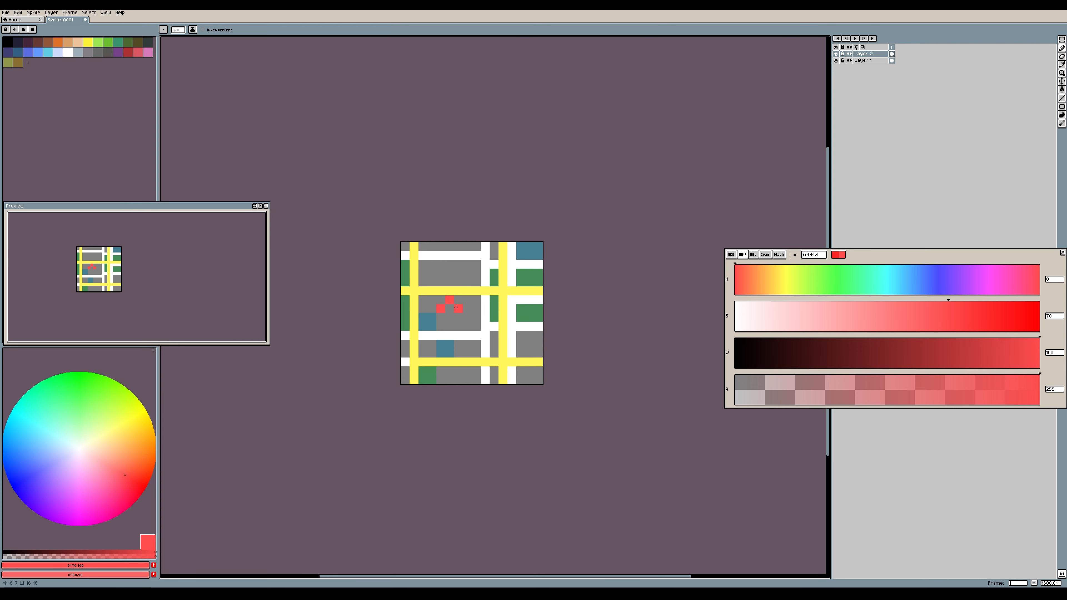
{"action": "left_click_drag", "start_coordinate": [455, 307], "coordinate": [458, 316]}
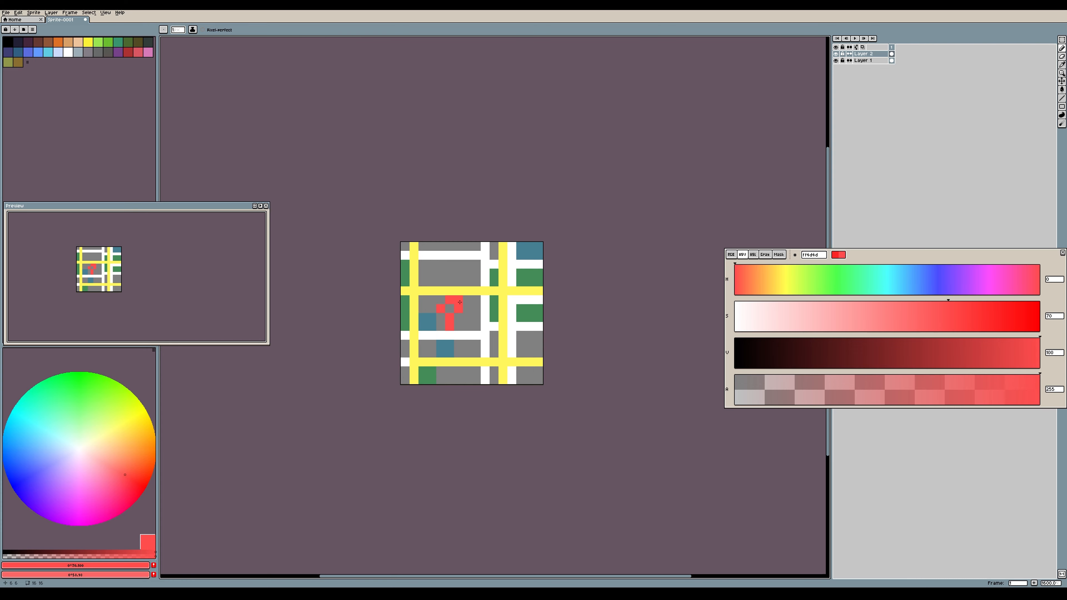
{"action": "left_click", "coordinate": [441, 299]}
{"action": "left_click", "coordinate": [450, 291]}
{"action": "left_click", "coordinate": [447, 305]}
{"action": "key", "text": "ctrl+z"}
{"action": "left_click", "coordinate": [442, 316]}
{"action": "left_click", "coordinate": [458, 318]}
{"action": "left_click", "coordinate": [450, 335]}
{"action": "left_click", "coordinate": [458, 327]}
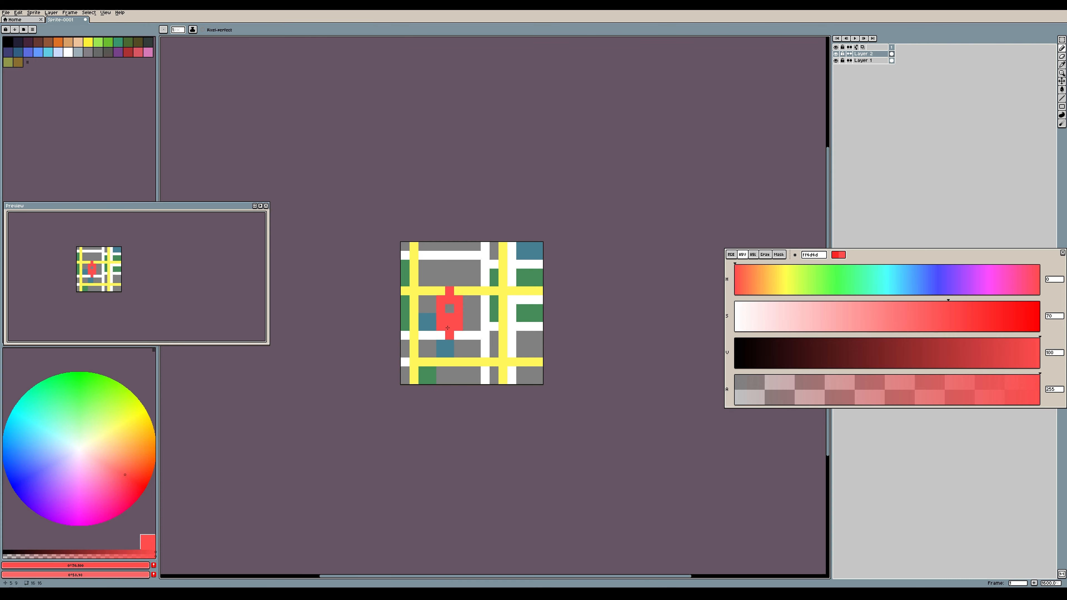
{"action": "left_click", "coordinate": [1061, 56]}
{"action": "mouse_move", "coordinate": [450, 291]}
{"action": "left_mouse_down"}
{"action": "mouse_move", "coordinate": [440, 326]}
{"action": "mouse_move", "coordinate": [450, 336]}
{"action": "mouse_move", "coordinate": [458, 290]}
{"action": "left_mouse_up"}
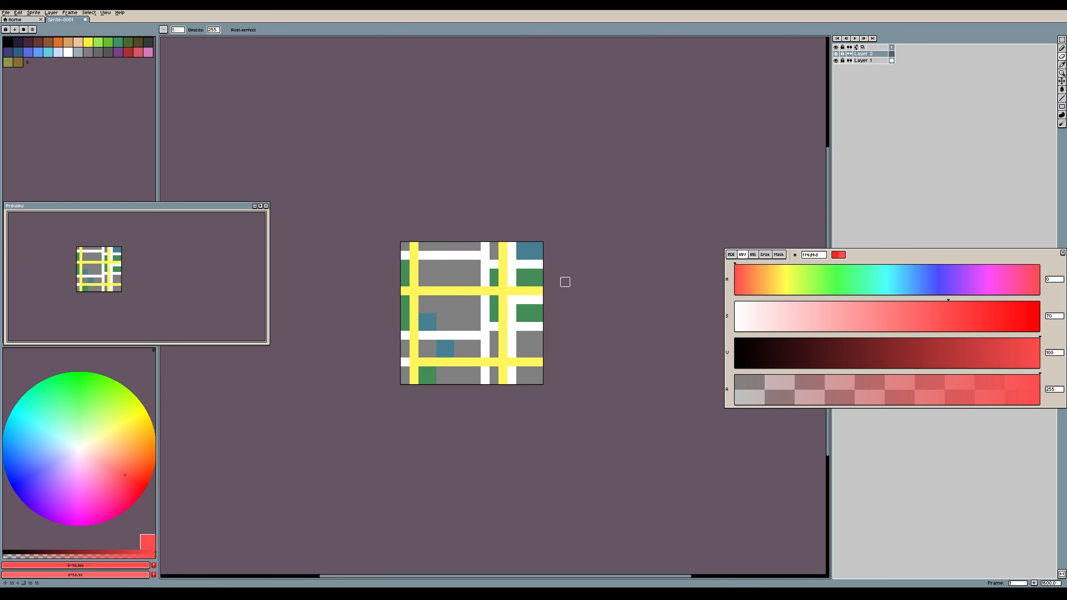
Try a red diamond-shaped ring with a vertical stem as the map pin, and erase the whole shape
{"action": "left_click", "coordinate": [1062, 47]}
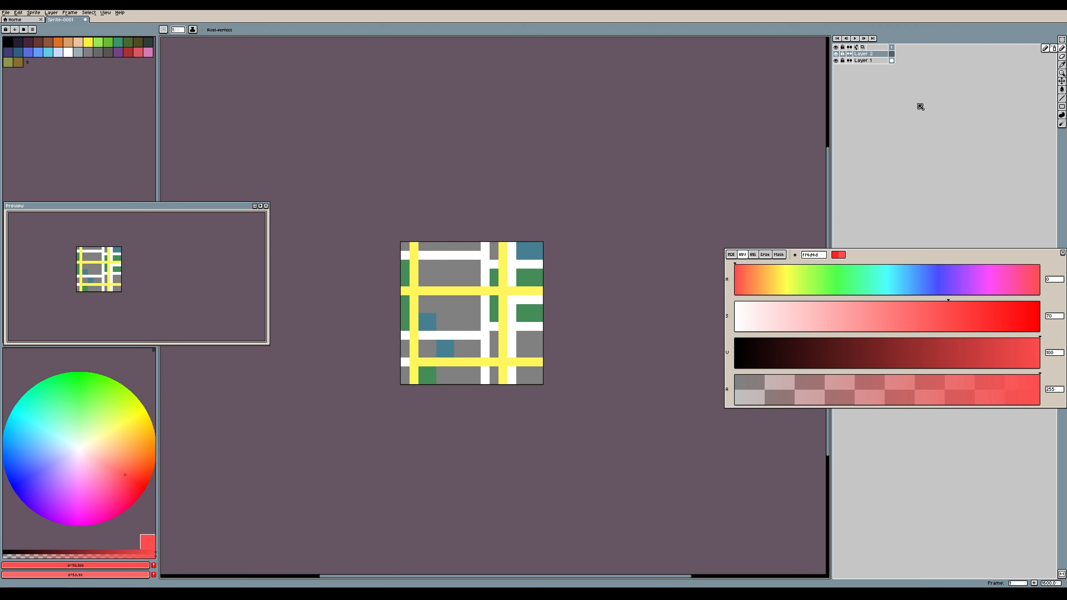
{"action": "left_click", "coordinate": [458, 299]}
{"action": "left_click", "coordinate": [451, 307]}
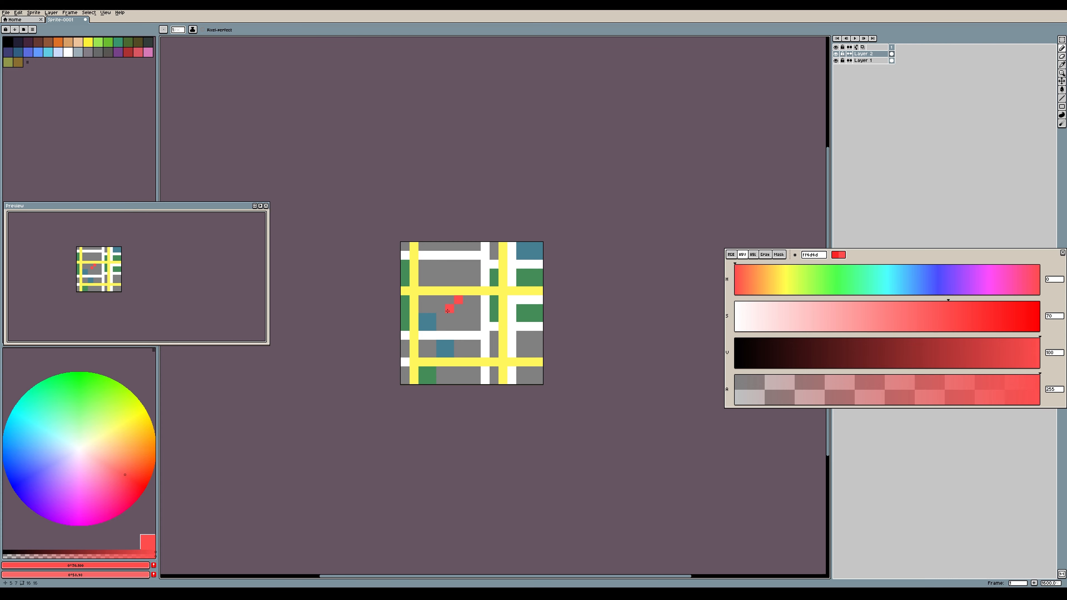
{"action": "left_click", "coordinate": [455, 331]}
{"action": "left_click", "coordinate": [467, 327]}
{"action": "left_click", "coordinate": [467, 336]}
{"action": "left_click", "coordinate": [458, 344]}
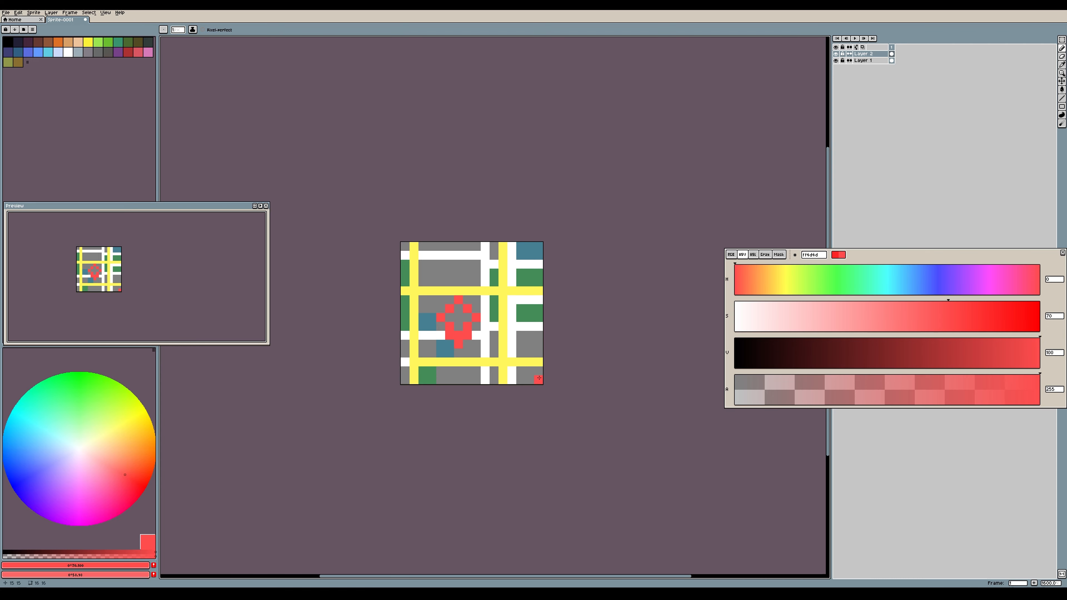
{"action": "left_click", "coordinate": [458, 353]}
{"action": "left_click", "coordinate": [1062, 58]}
{"action": "left_click", "coordinate": [467, 335]}
{"action": "left_click", "coordinate": [449, 335]}
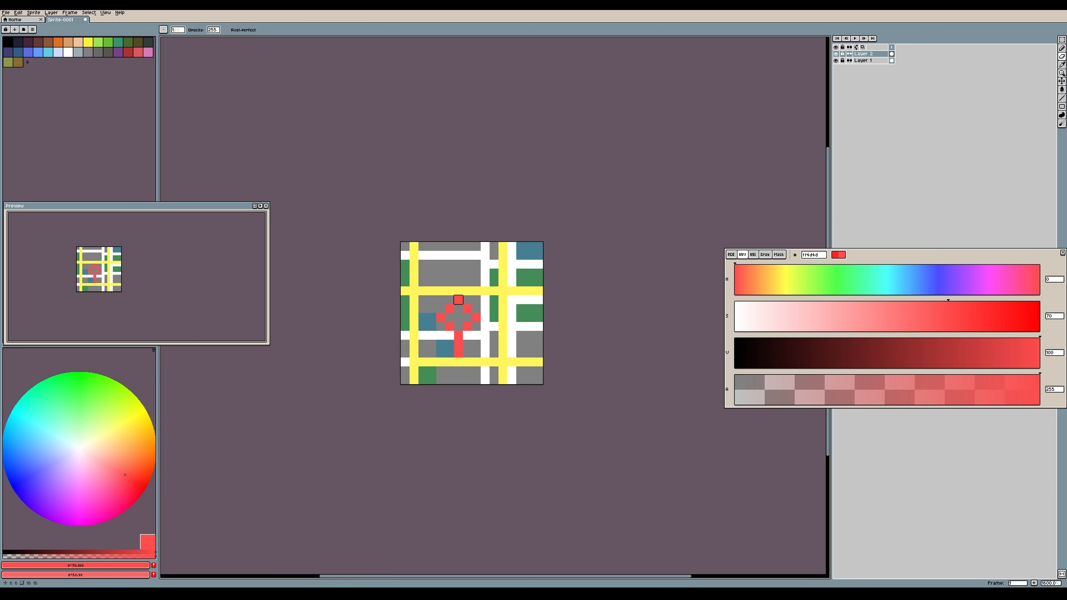
{"action": "mouse_move", "coordinate": [457, 299]}
{"action": "left_mouse_down"}
{"action": "mouse_move", "coordinate": [431, 326]}
{"action": "mouse_move", "coordinate": [456, 341]}
{"action": "mouse_move", "coordinate": [449, 352]}
{"action": "mouse_move", "coordinate": [458, 325]}
{"action": "mouse_move", "coordinate": [450, 326]}
{"action": "mouse_move", "coordinate": [459, 353]}
{"action": "mouse_move", "coordinate": [477, 327]}
{"action": "mouse_move", "coordinate": [467, 307]}
{"action": "mouse_move", "coordinate": [468, 332]}
{"action": "left_mouse_up"}
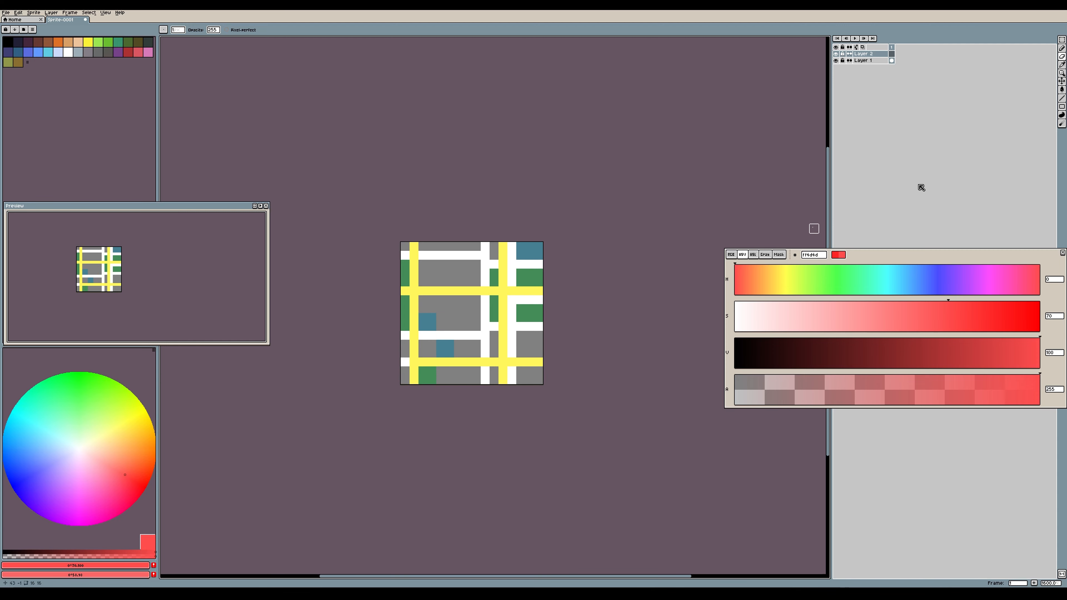
With the Pencil, draw a solid red pin head four pixels wide and high with cut corners, overlapping the middle yellow road
{"action": "left_click", "coordinate": [1062, 49]}
{"action": "left_click", "coordinate": [459, 299]}
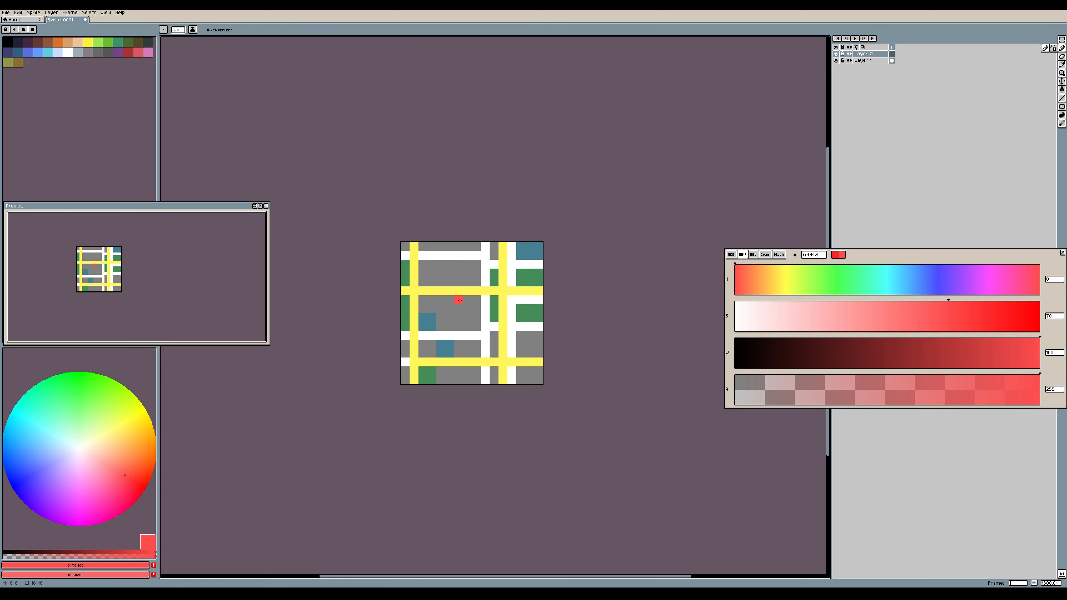
{"action": "left_click_drag", "start_coordinate": [451, 291], "coordinate": [458, 291]}
{"action": "left_click", "coordinate": [467, 299]}
{"action": "left_click", "coordinate": [442, 309]}
{"action": "left_click", "coordinate": [451, 315]}
{"action": "left_click", "coordinate": [467, 309]}
{"action": "left_click", "coordinate": [453, 306]}
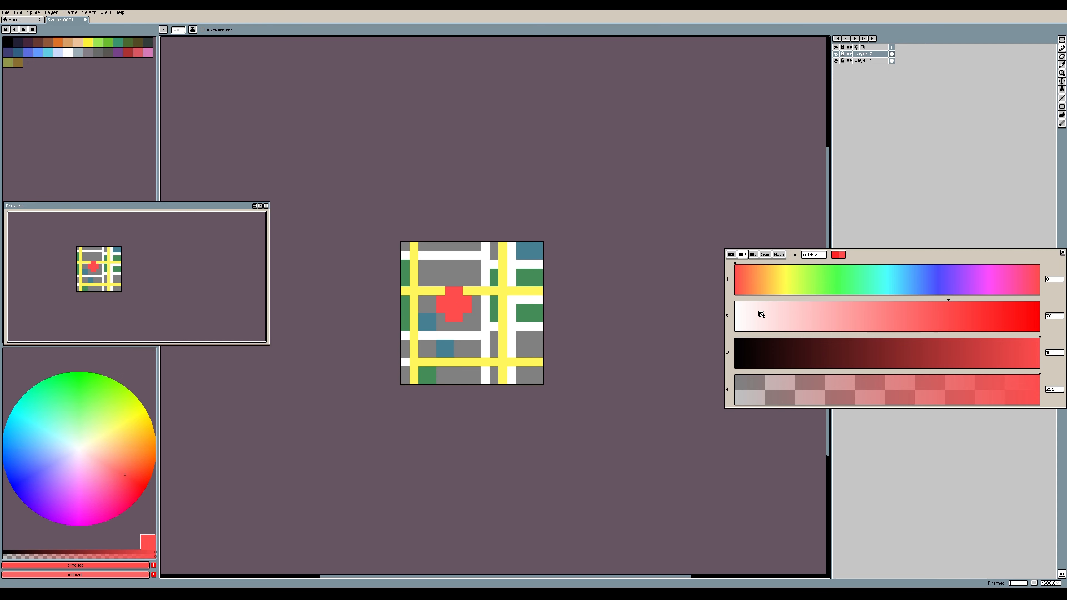
Try a grey needle with saturation 9 and value 59 below the red pin head, and change the colour to black with value 0
{"action": "left_click", "coordinate": [769, 307]}
{"action": "left_click_drag", "start_coordinate": [886, 353], "coordinate": [914, 343]}
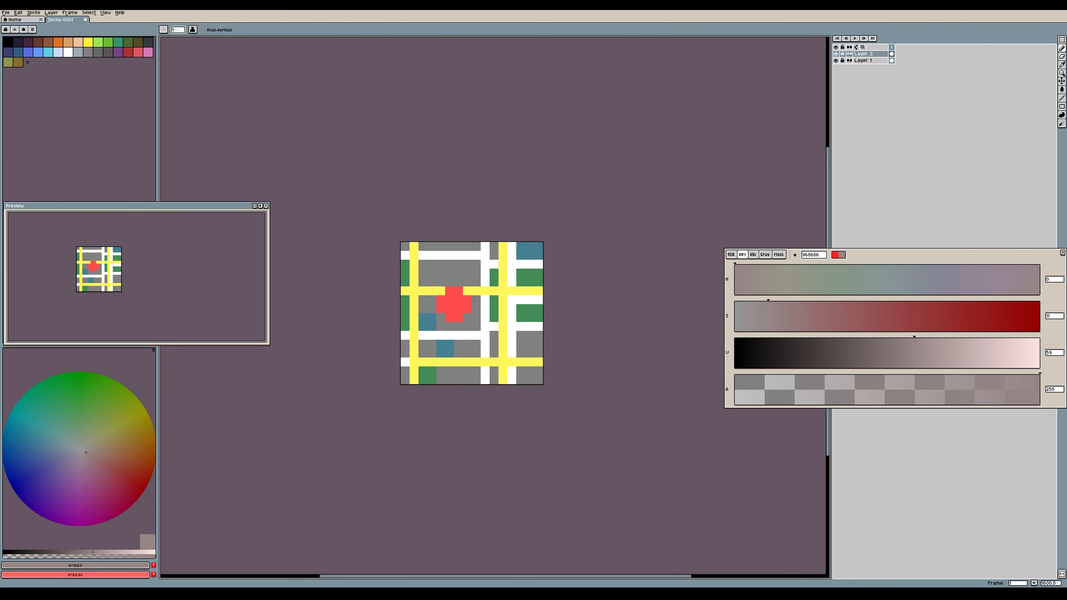
{"action": "left_click", "coordinate": [454, 328]}
{"action": "left_click_drag", "start_coordinate": [765, 351], "coordinate": [735, 352]}
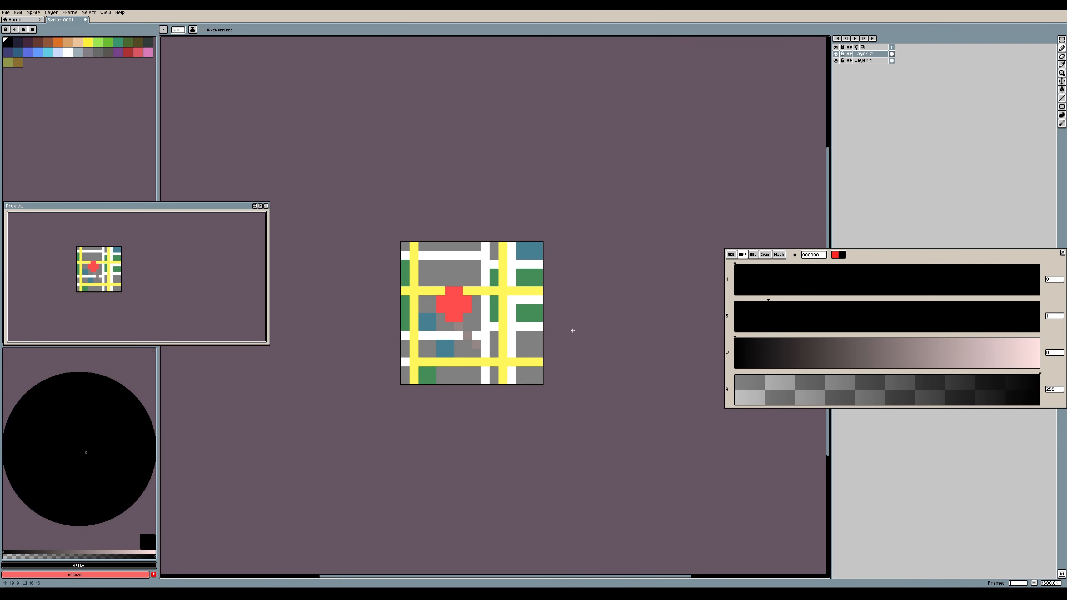
Try a black diagonal needle starting below the red pin head, and undo it together with the grey pixels
{"action": "left_click", "coordinate": [458, 326]}
{"action": "left_click", "coordinate": [464, 333]}
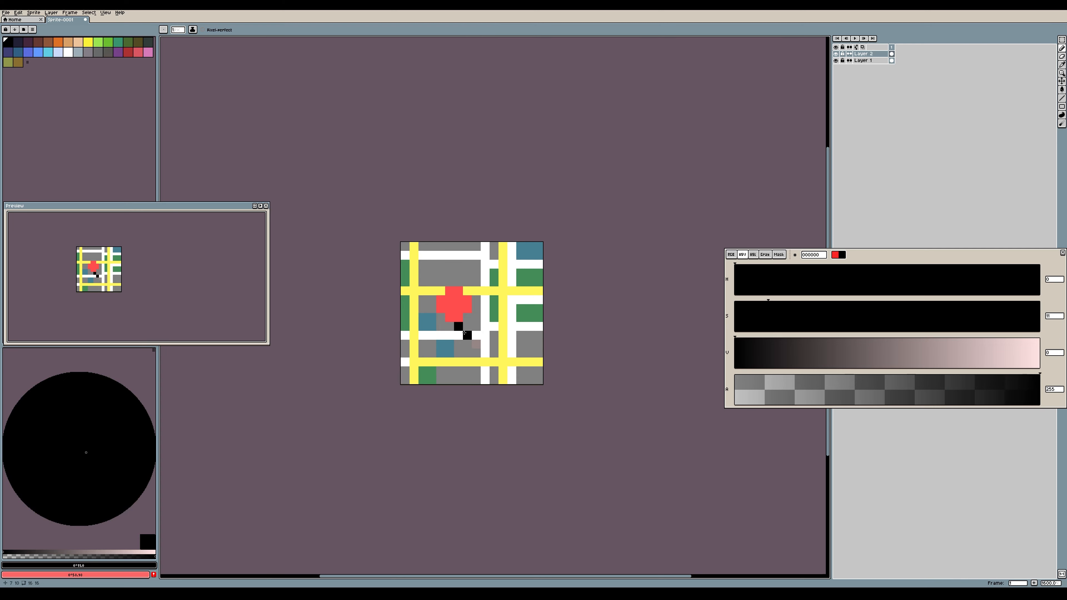
{"action": "left_click", "coordinate": [476, 344]}
{"action": "left_click", "coordinate": [508, 371]}
{"action": "key", "text": "ctrl+z"}
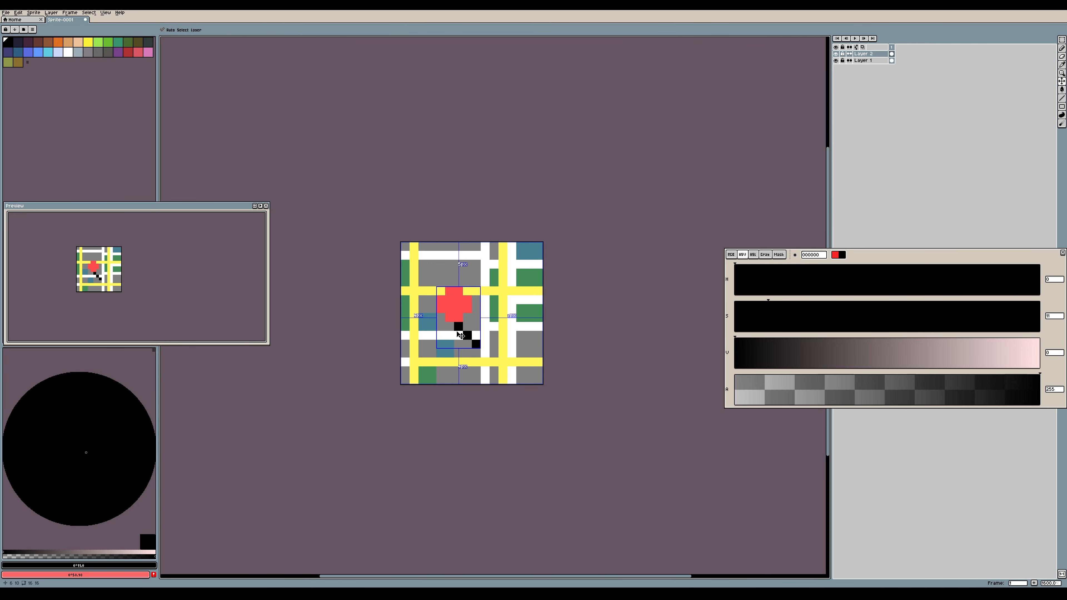
{"action": "key", "text": "ctrl+z"}
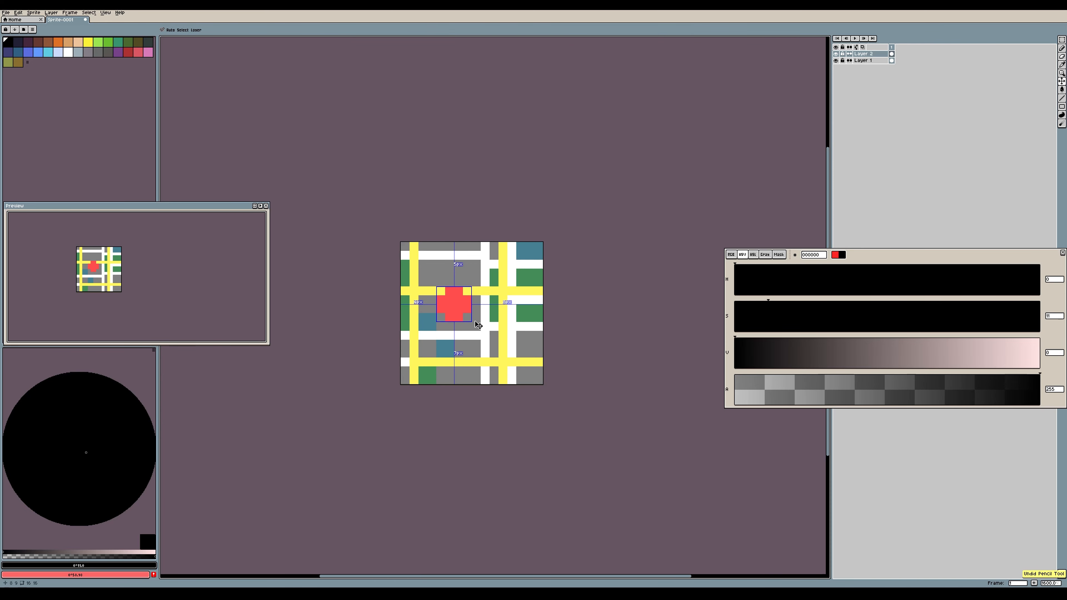
Draw a three-pixel black diagonal needle running down and right from the red pin head's lower-right corner
{"action": "left_click", "coordinate": [467, 317]}
{"action": "left_click", "coordinate": [476, 326]}
{"action": "left_click", "coordinate": [485, 335]}
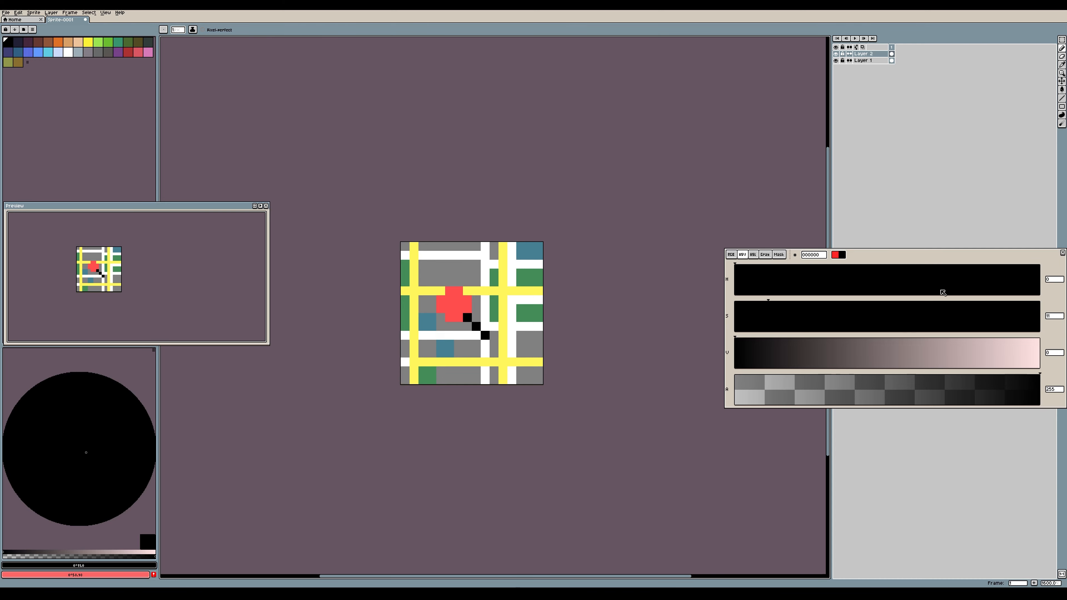
Make Layer 1 active and set the colour to a light grey with hue 0, saturation 6 and value 83
{"action": "left_click", "coordinate": [865, 60]}
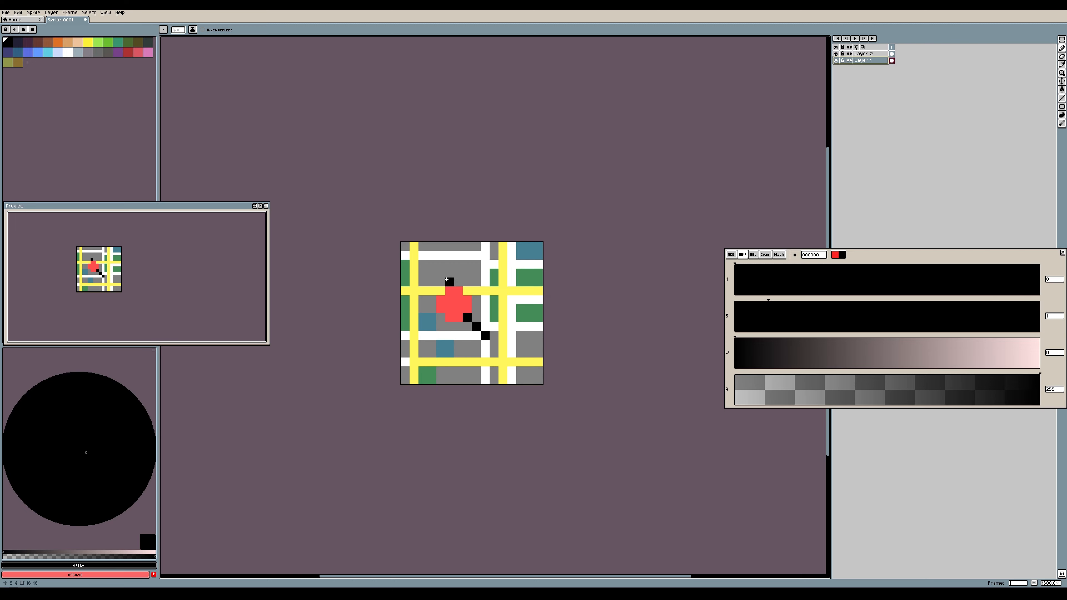
{"action": "left_click_drag", "start_coordinate": [850, 348], "coordinate": [974, 347]}
{"action": "left_click_drag", "start_coordinate": [786, 311], "coordinate": [758, 311]}
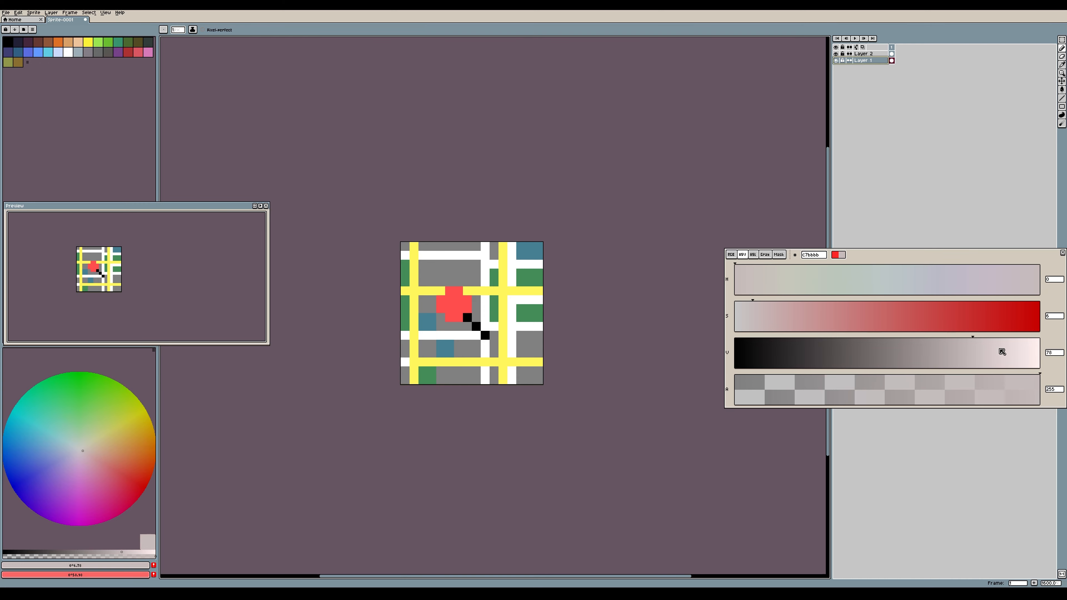
{"action": "left_click", "coordinate": [987, 345]}
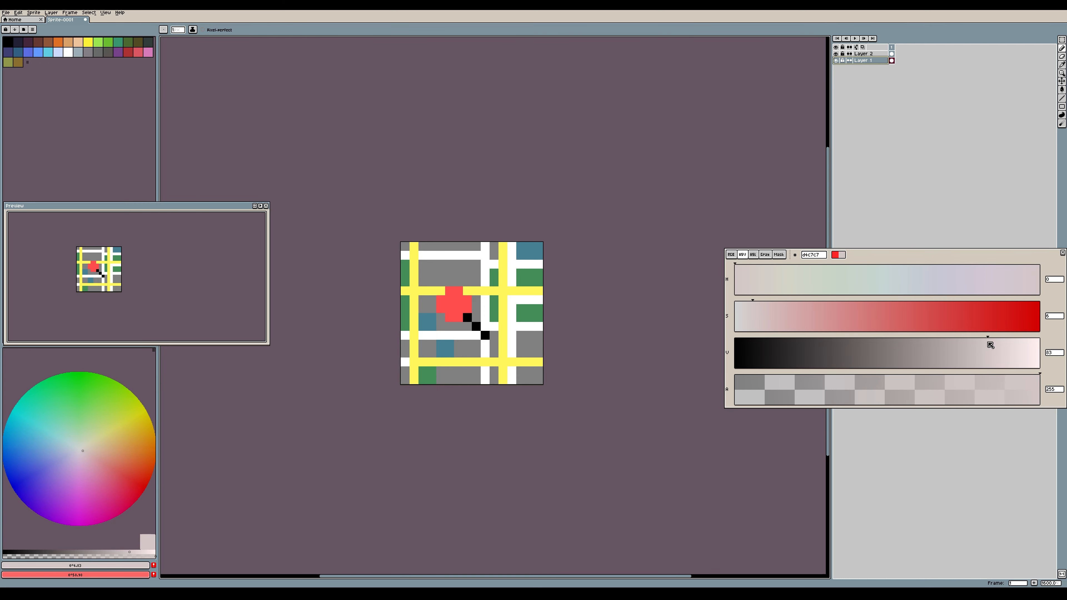
Fill the dark grey blocks in the map's upper half, around the pin and beside the lower right white road with the light grey
{"action": "left_click", "coordinate": [1062, 89]}
{"action": "left_click", "coordinate": [467, 264]}
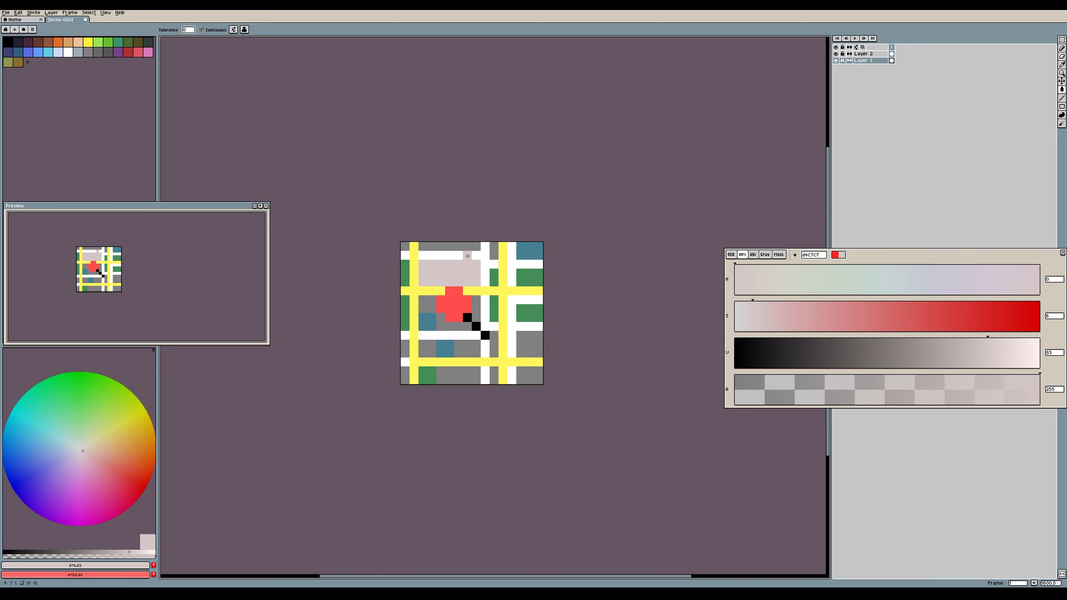
{"action": "left_click", "coordinate": [467, 247]}
{"action": "left_click", "coordinate": [408, 248]}
{"action": "left_click", "coordinate": [494, 254]}
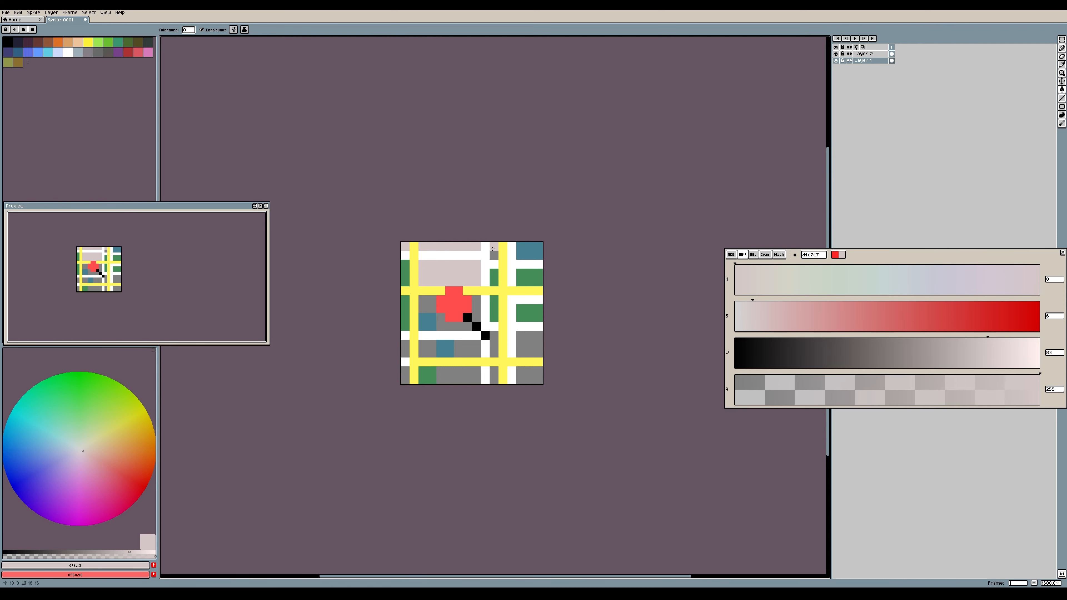
{"action": "left_click", "coordinate": [522, 339]}
{"action": "left_click", "coordinate": [450, 327]}
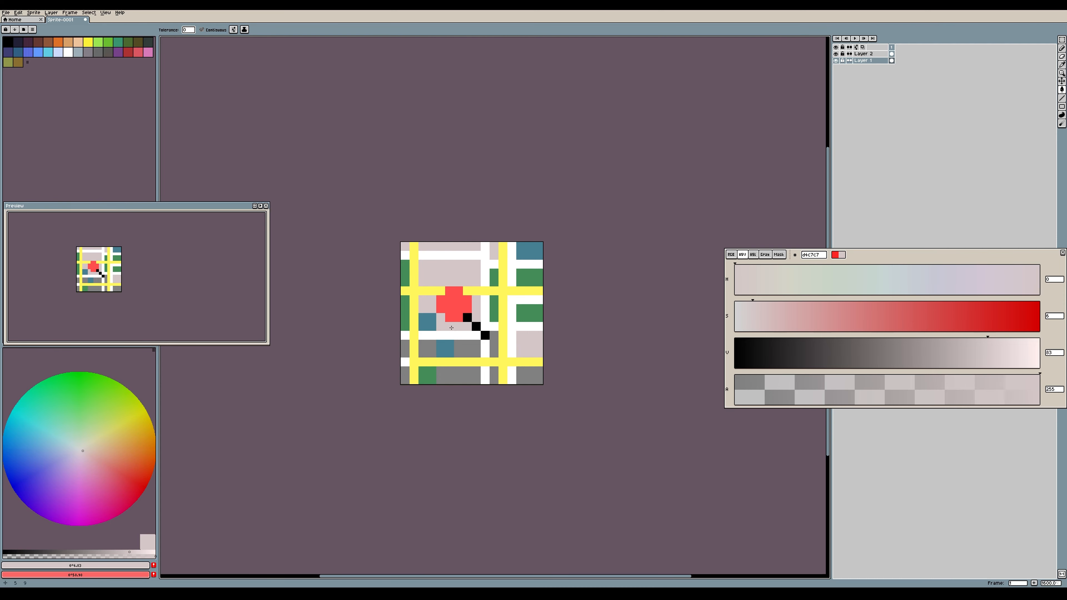
Fill the remaining dark grey blocks around the lower yellow road with the light grey and shrink the map in the preview
{"action": "left_click", "coordinate": [458, 353]}
{"action": "left_click", "coordinate": [425, 347]}
{"action": "left_click", "coordinate": [404, 349]}
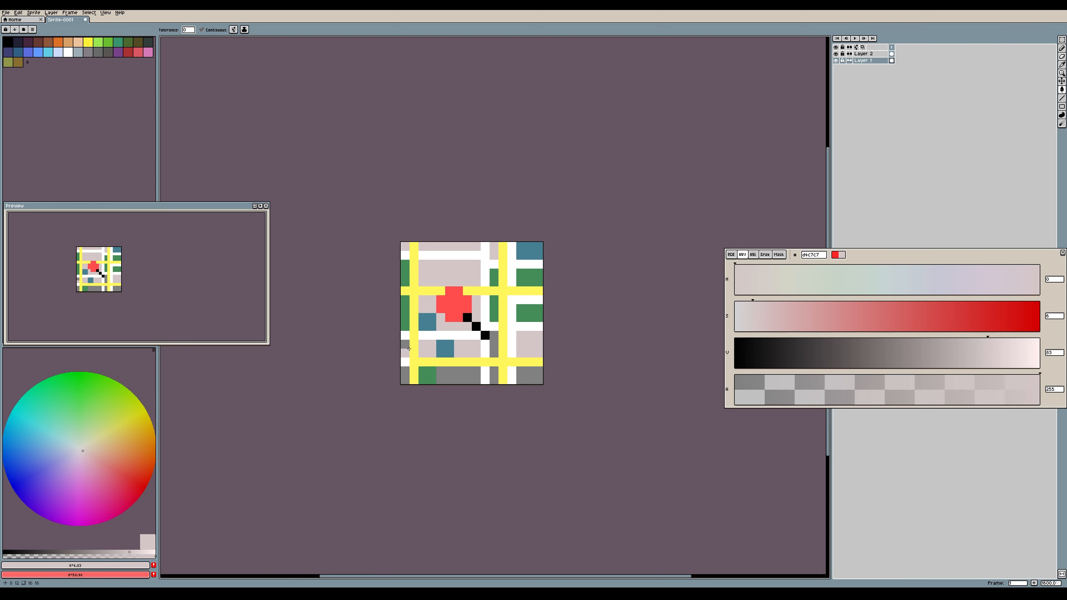
{"action": "left_click", "coordinate": [405, 374]}
{"action": "left_click", "coordinate": [447, 376]}
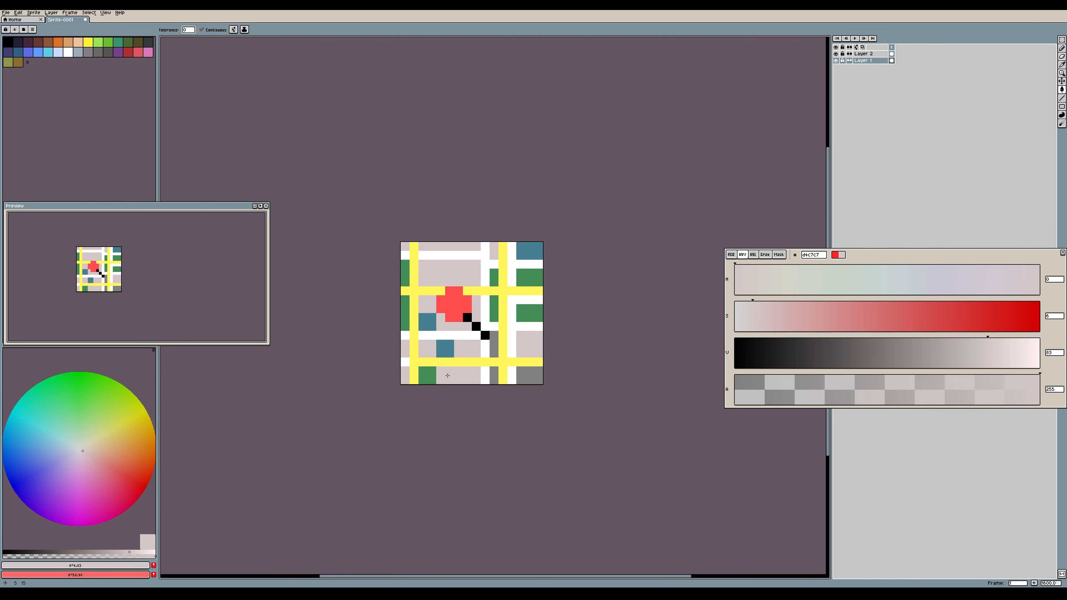
{"action": "left_click", "coordinate": [494, 378]}
{"action": "left_click", "coordinate": [494, 348]}
{"action": "left_click", "coordinate": [513, 379]}
{"action": "left_click", "coordinate": [525, 376]}
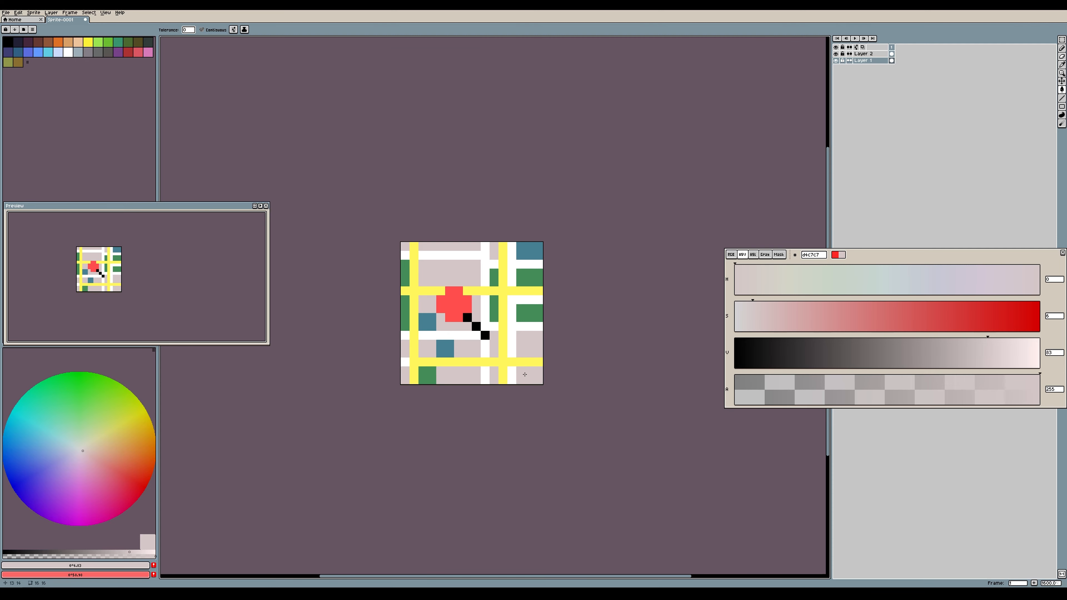
{"action": "scroll", "coordinate": [124, 277], "scroll_direction": "down", "scroll_amount": 2}
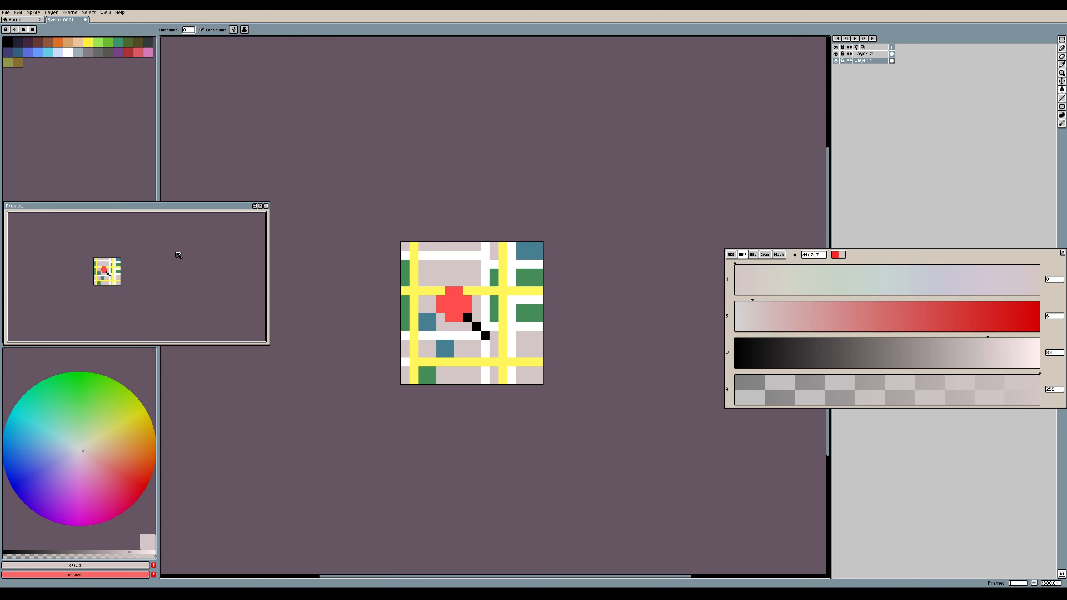
Create a new 16 by 16 pixel RGBA sprite with a transparent background
{"action": "left_click", "coordinate": [6, 12]}
{"action": "left_click", "coordinate": [13, 21]}
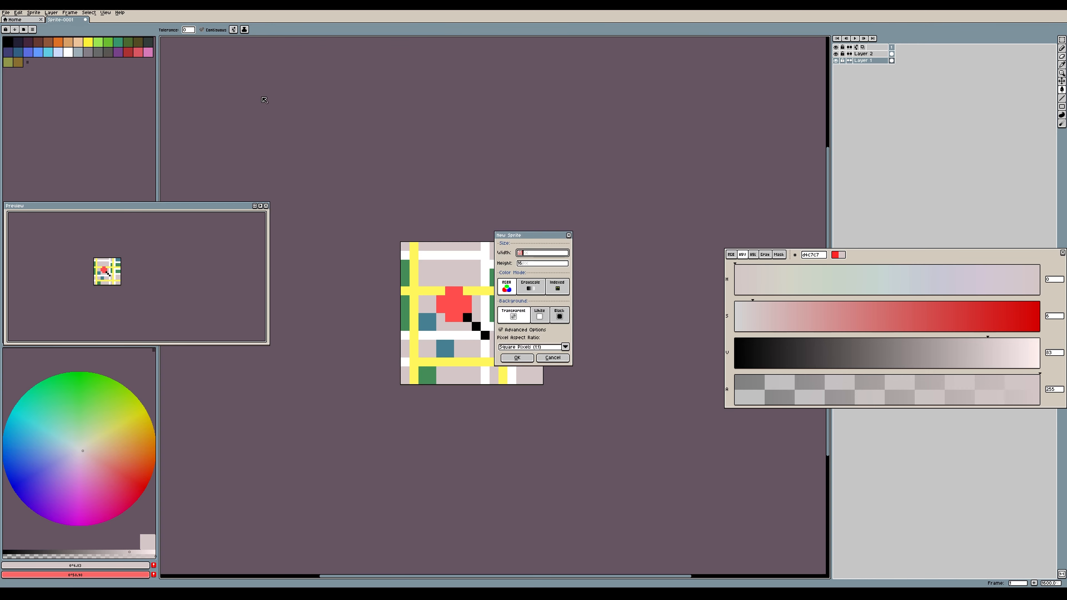
{"action": "left_click", "coordinate": [518, 359]}
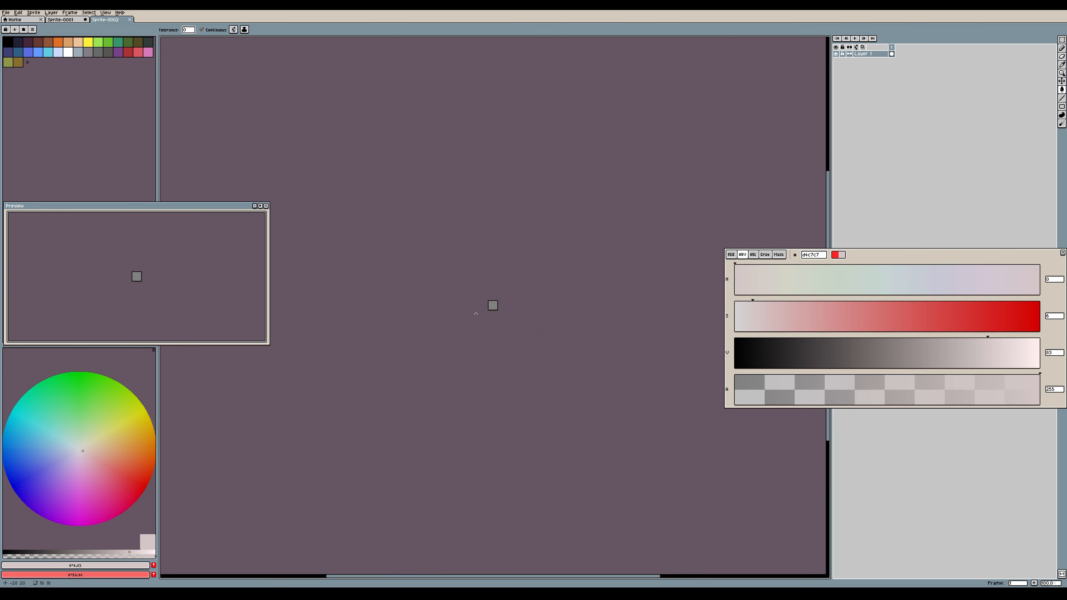
{"action": "scroll", "coordinate": [481, 318], "scroll_direction": "up", "scroll_amount": 8}
{"action": "left_click_drag", "start_coordinate": [545, 227], "coordinate": [391, 361]}
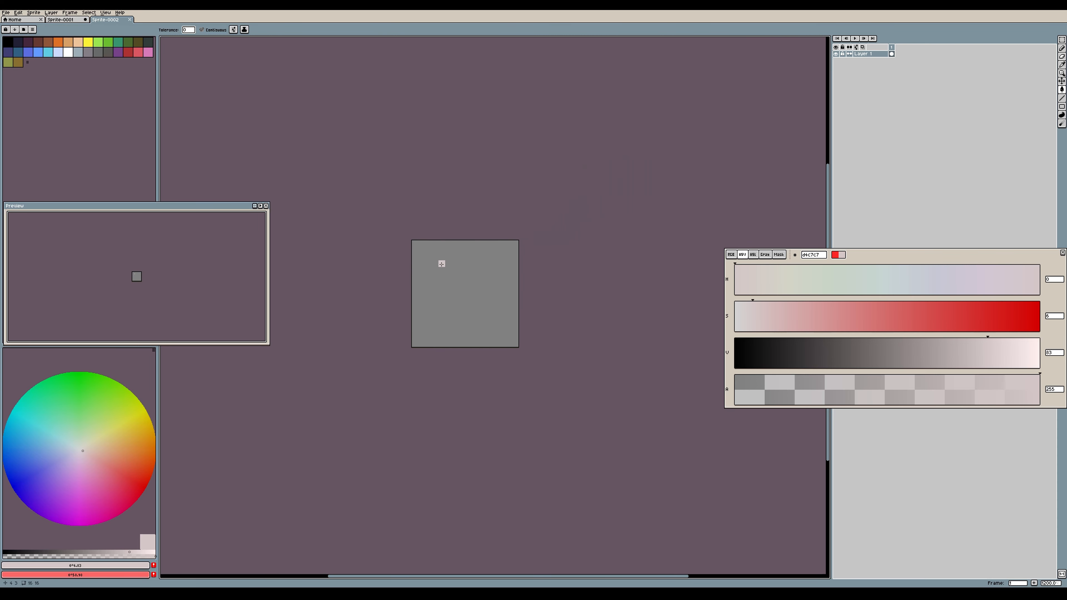
Set the colour to a sand tone with hue 41, saturation 39 and value 83, and undo a trial fill of the whole canvas
{"action": "left_click", "coordinate": [817, 315]}
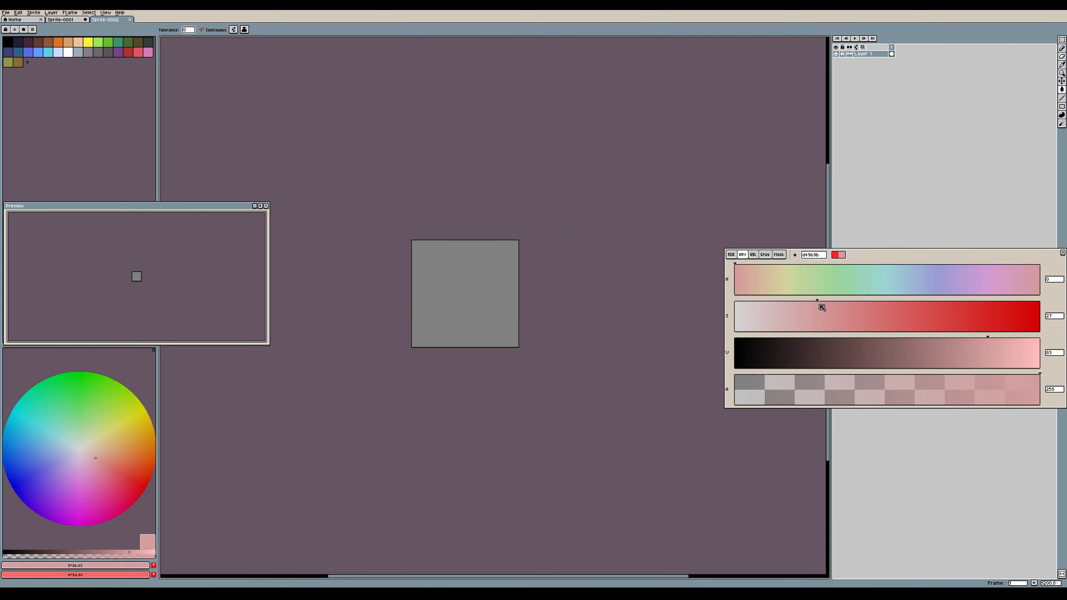
{"action": "left_click_drag", "start_coordinate": [885, 278], "coordinate": [773, 273]}
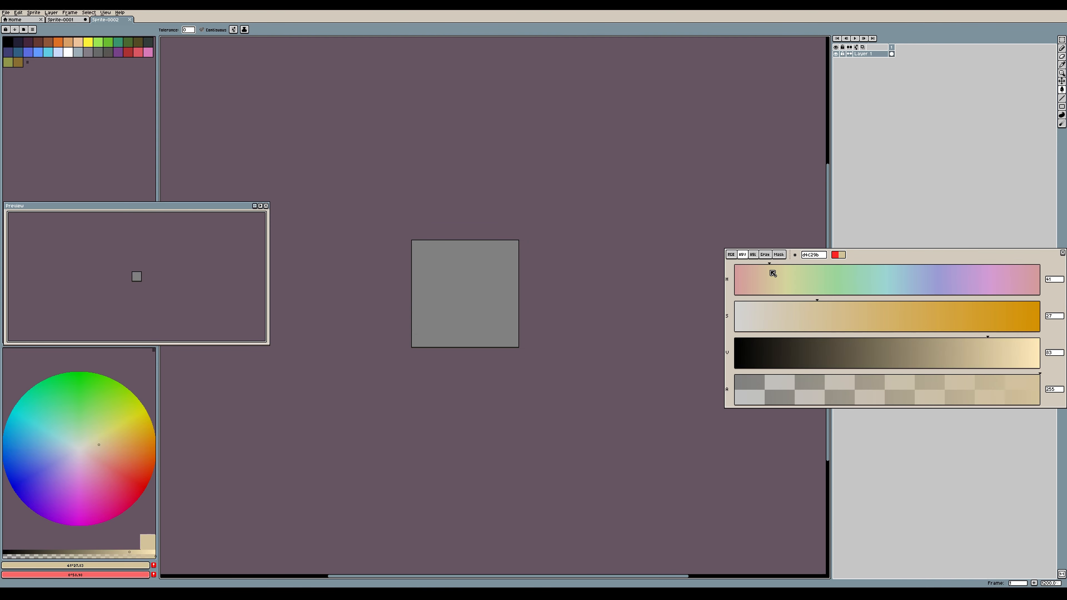
{"action": "left_click", "coordinate": [856, 309]}
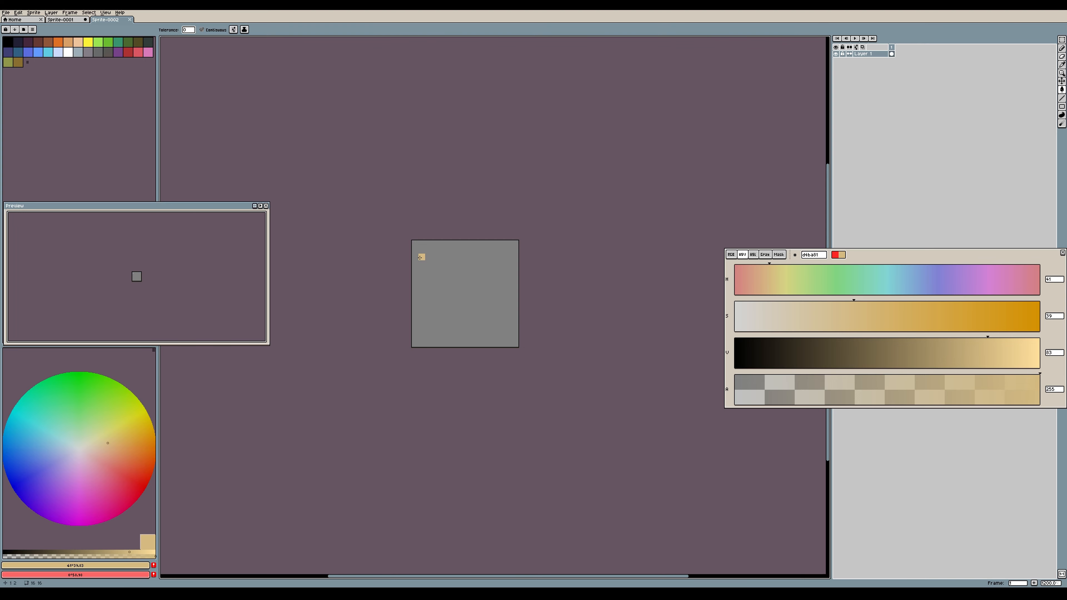
{"action": "left_click", "coordinate": [419, 258]}
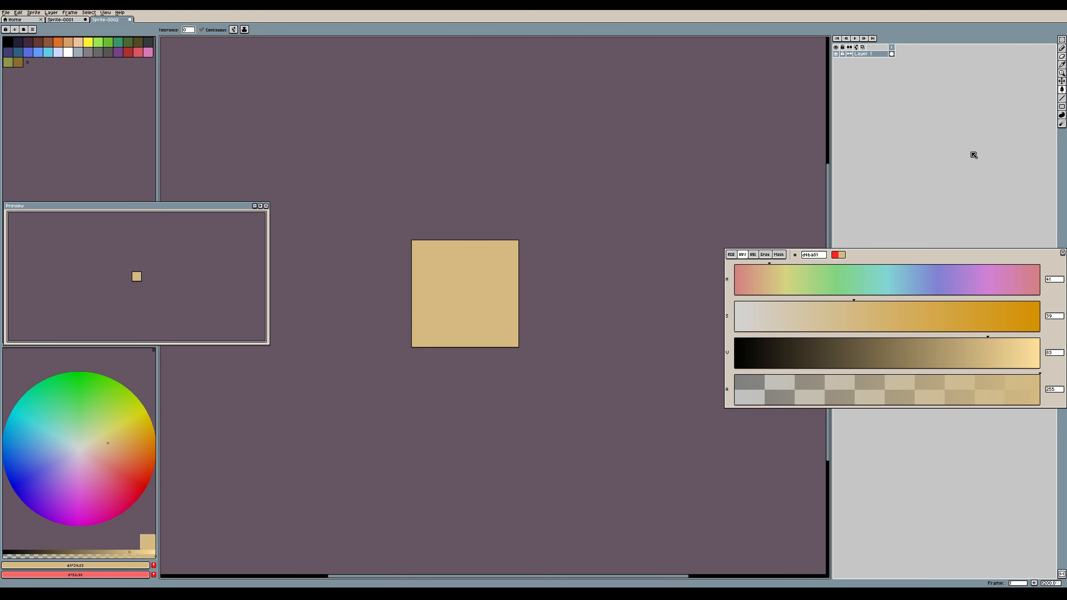
{"action": "key", "text": "ctrl+z"}
Draw a slanted parallelogram outline about 10 pixels wide and 10 pixels high, and fill it with the sand colour
{"action": "left_click", "coordinate": [1062, 48]}
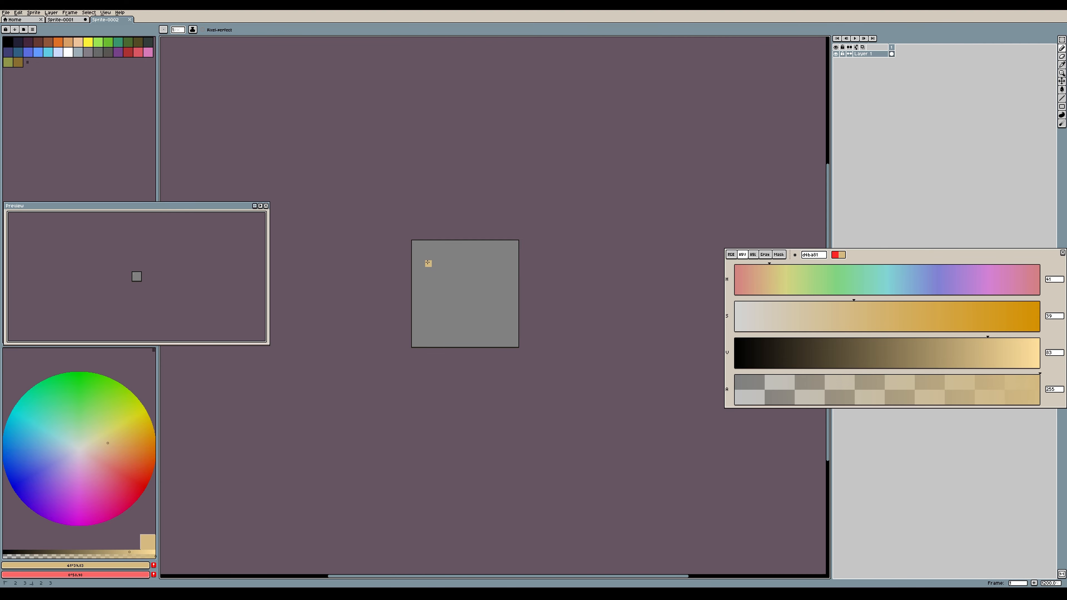
{"action": "left_click_drag", "start_coordinate": [428, 263], "coordinate": [492, 265]}
{"action": "left_click", "coordinate": [1062, 97]}
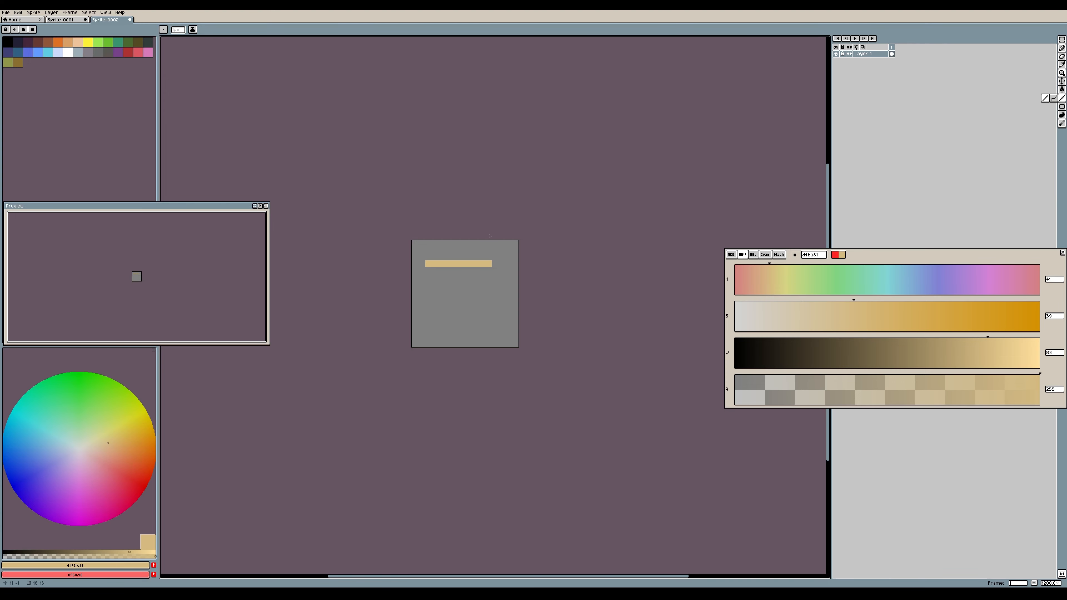
{"action": "left_click_drag", "start_coordinate": [485, 265], "coordinate": [503, 324]}
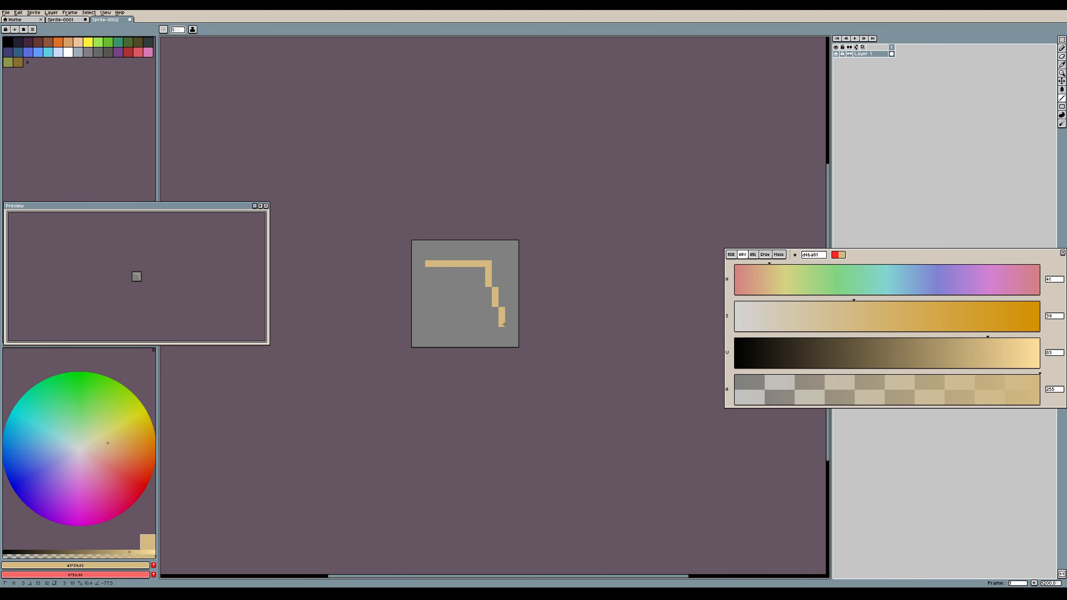
{"action": "mouse_move", "coordinate": [428, 267]}
{"action": "left_mouse_down"}
{"action": "mouse_move", "coordinate": [456, 311]}
{"action": "mouse_move", "coordinate": [444, 326]}
{"action": "mouse_move", "coordinate": [496, 325]}
{"action": "left_mouse_up"}
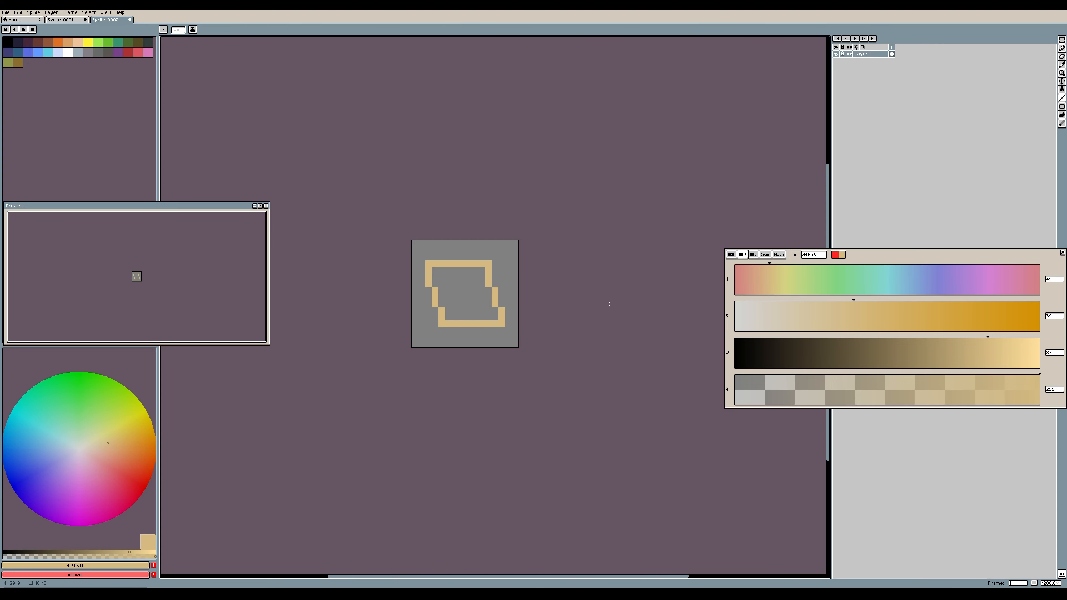
{"action": "left_click", "coordinate": [1062, 89]}
{"action": "left_click", "coordinate": [456, 289]}
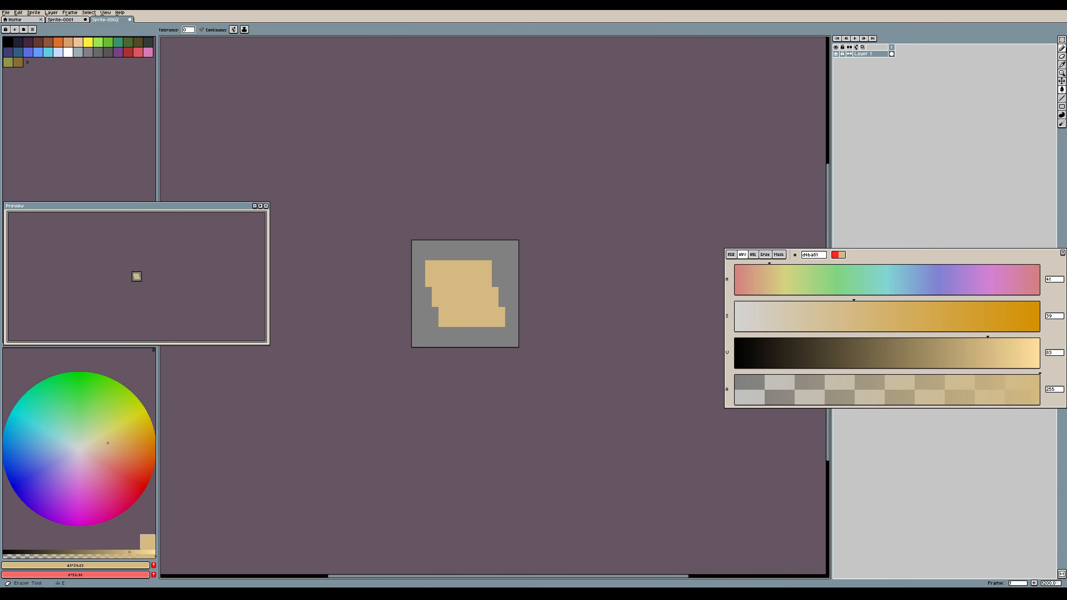
Select the sand-coloured parallelogram and move it one pixel left and two pixels up
{"action": "left_click", "coordinate": [1062, 40]}
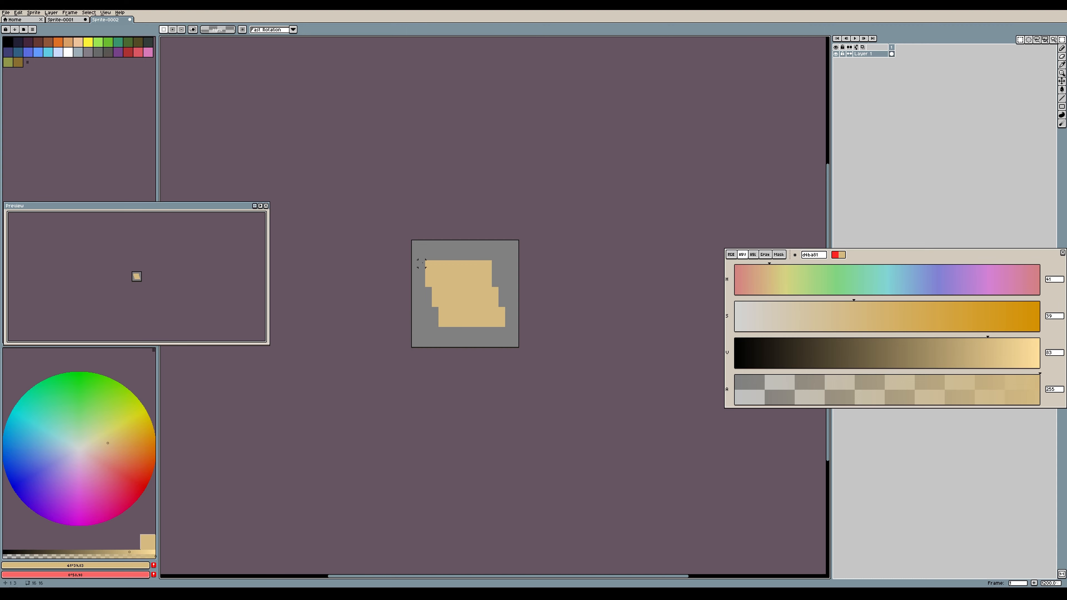
{"action": "left_click_drag", "start_coordinate": [415, 257], "coordinate": [462, 290]}
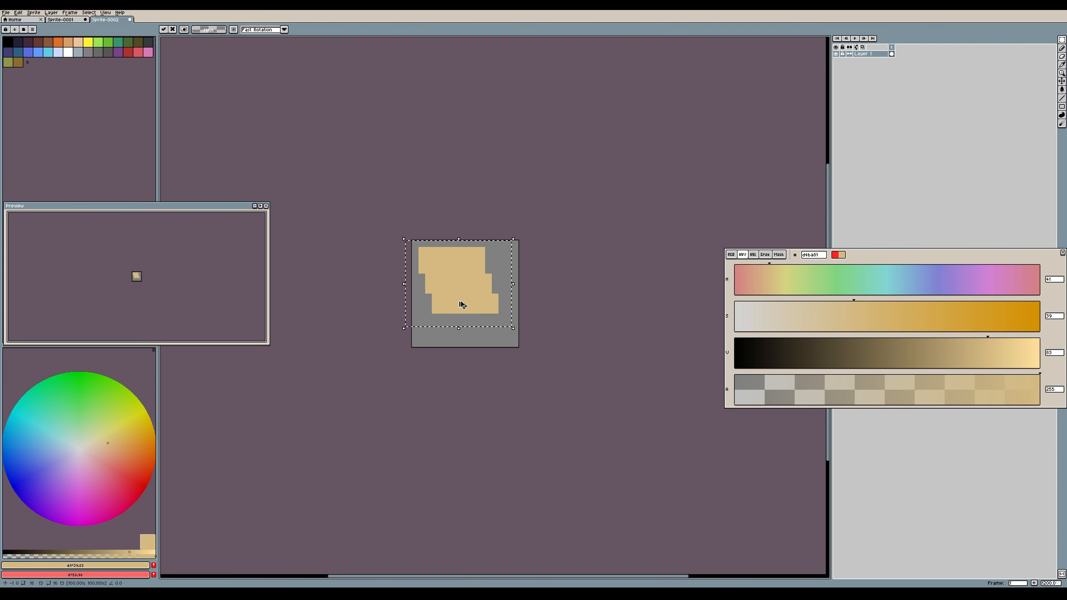
Try placing a copy of the parallelogram one pixel right and two pixels down, and undo it
{"action": "left_click_drag", "start_coordinate": [446, 280], "coordinate": [452, 292]}
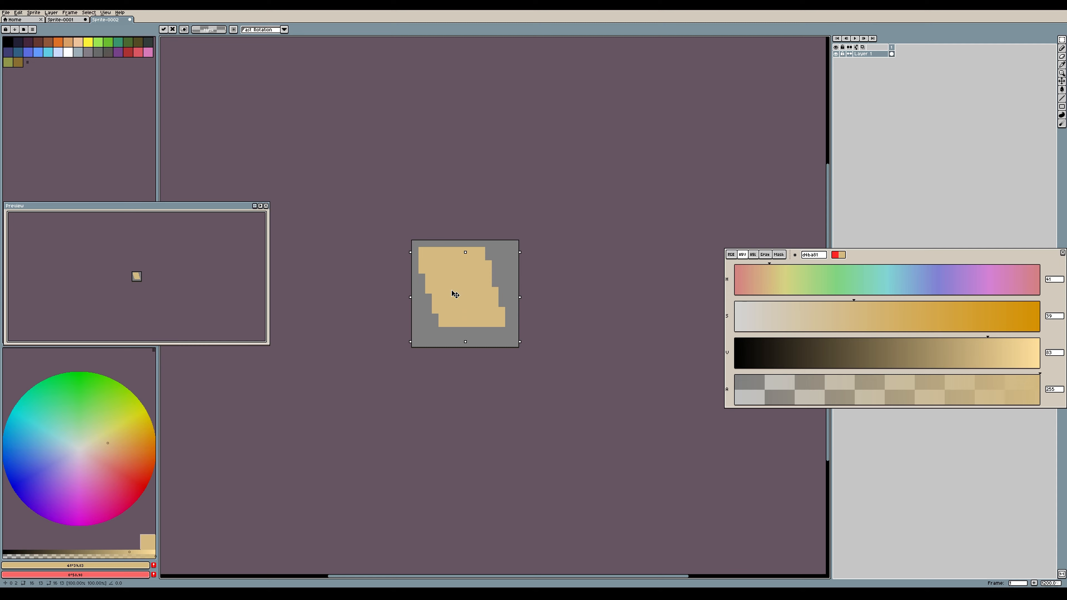
{"action": "key", "text": "ctrl+d"}
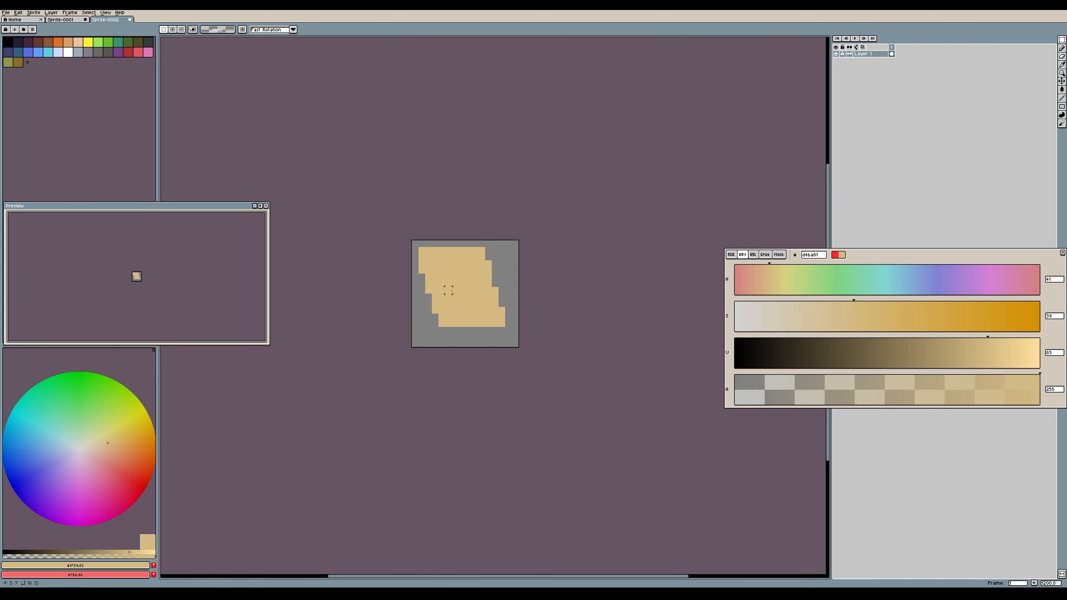
{"action": "key", "text": "ctrl+z"}
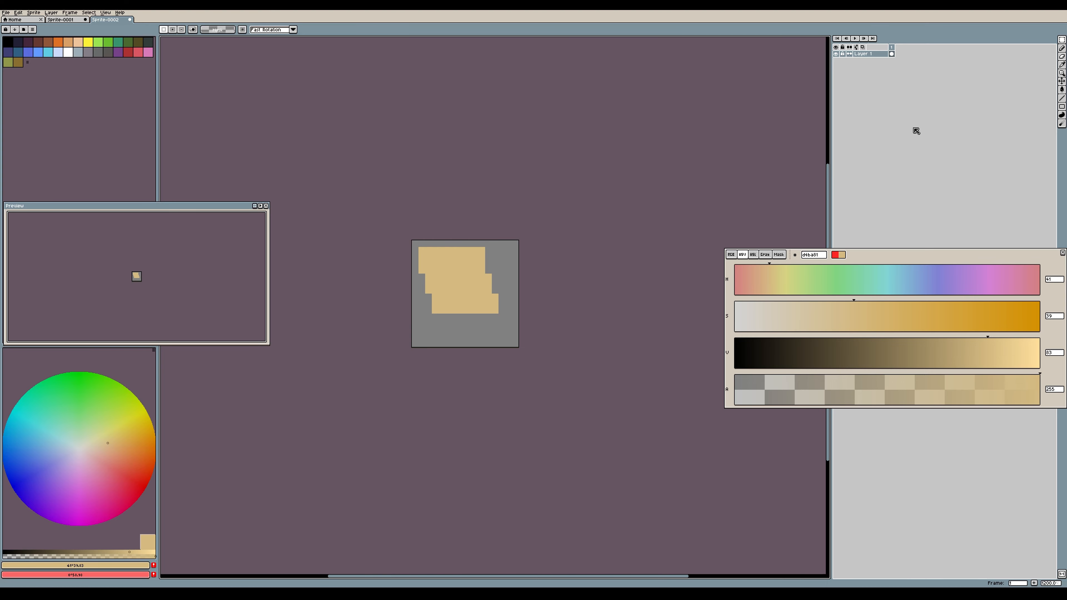
Set the pencil colour to a translucent brown with hue 31, saturation 45, value 37 and alpha 125
{"action": "left_click", "coordinate": [1062, 47]}
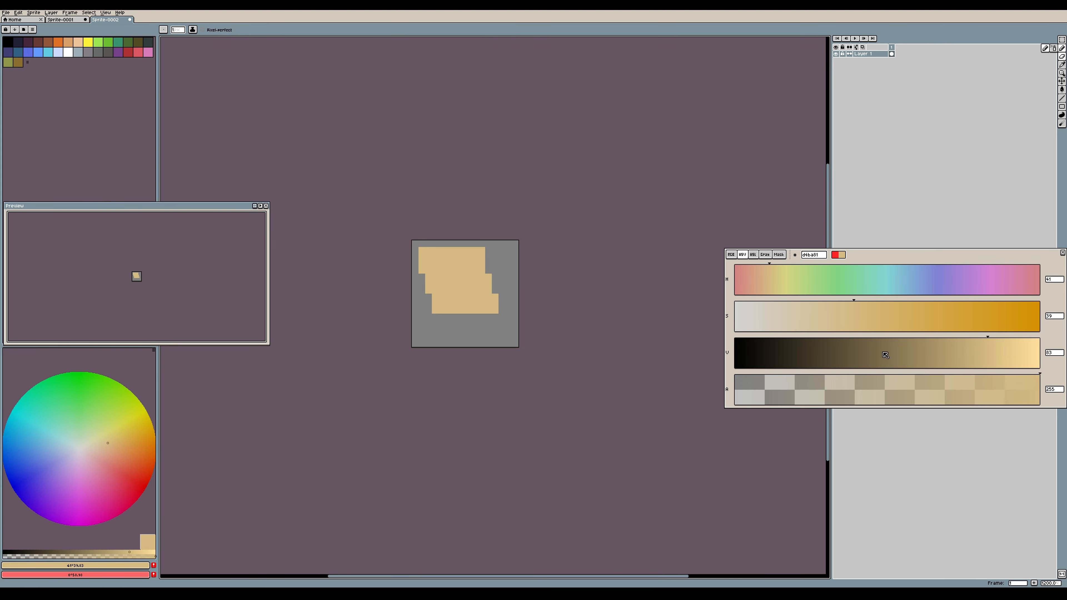
{"action": "left_click", "coordinate": [951, 344]}
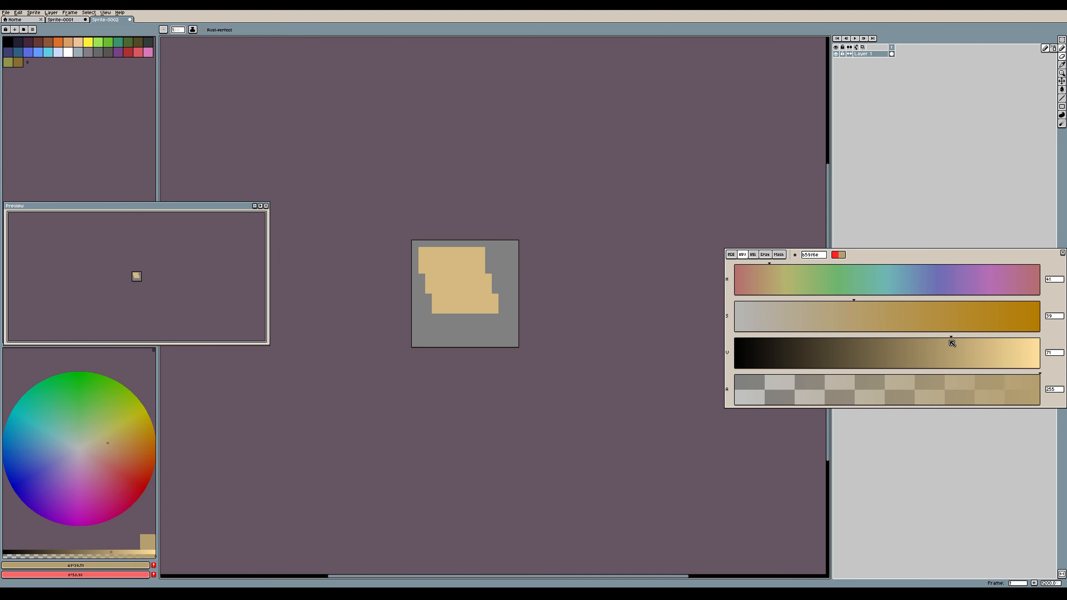
{"action": "left_click_drag", "start_coordinate": [942, 341], "coordinate": [939, 340]}
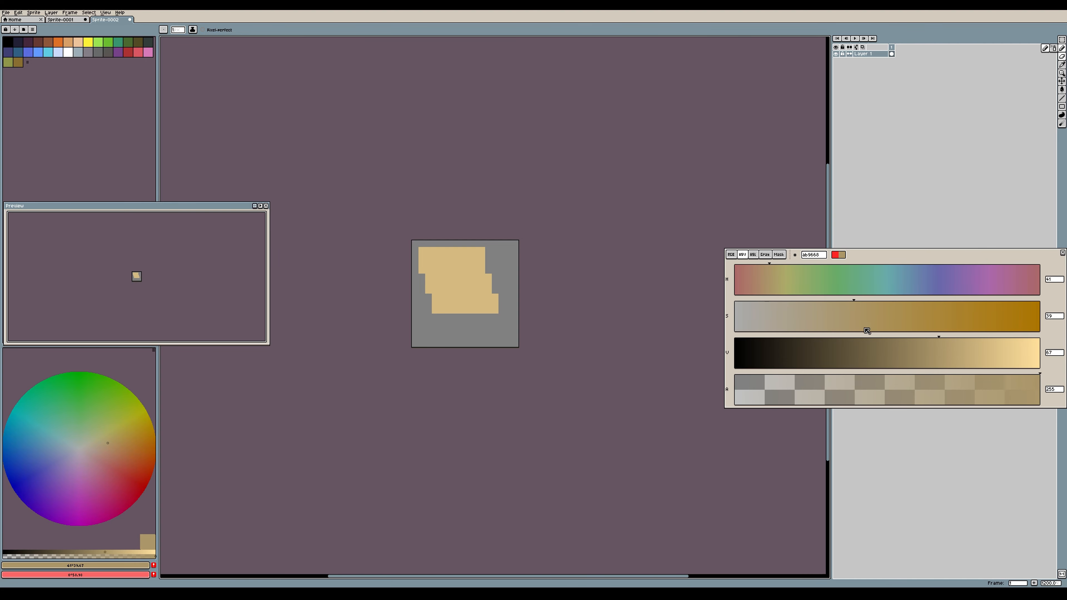
{"action": "left_click", "coordinate": [847, 344]}
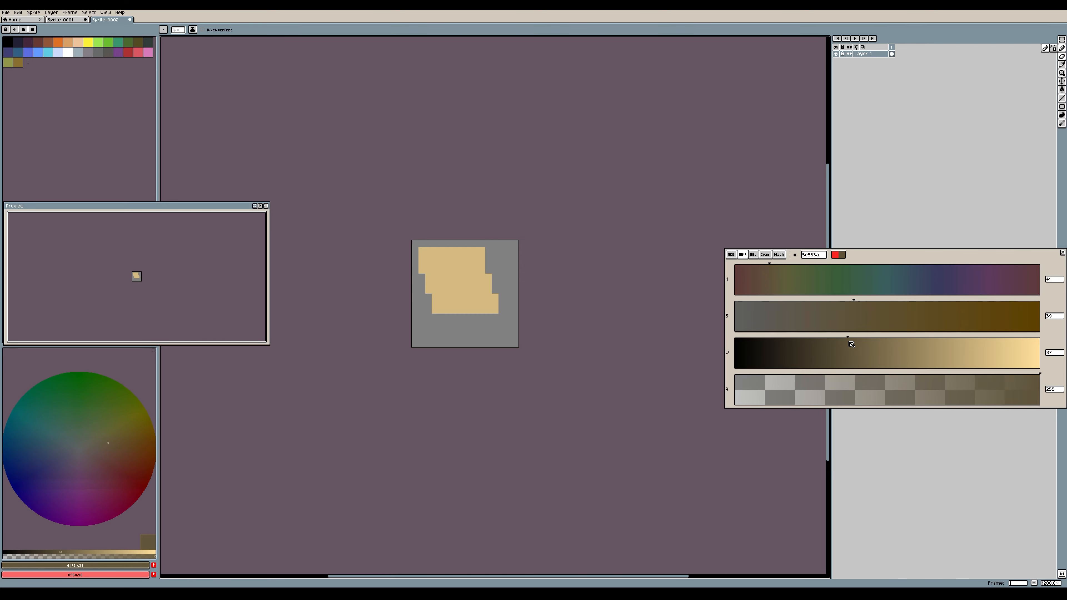
{"action": "left_click", "coordinate": [884, 382]}
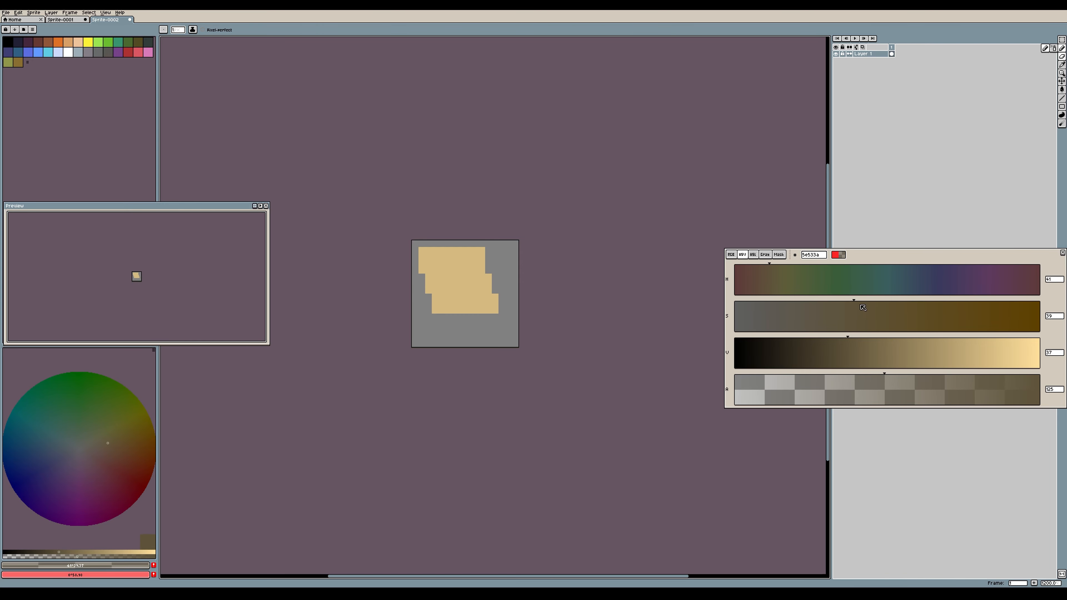
{"action": "left_click_drag", "start_coordinate": [863, 307], "coordinate": [875, 306]}
{"action": "left_click_drag", "start_coordinate": [767, 268], "coordinate": [764, 268]}
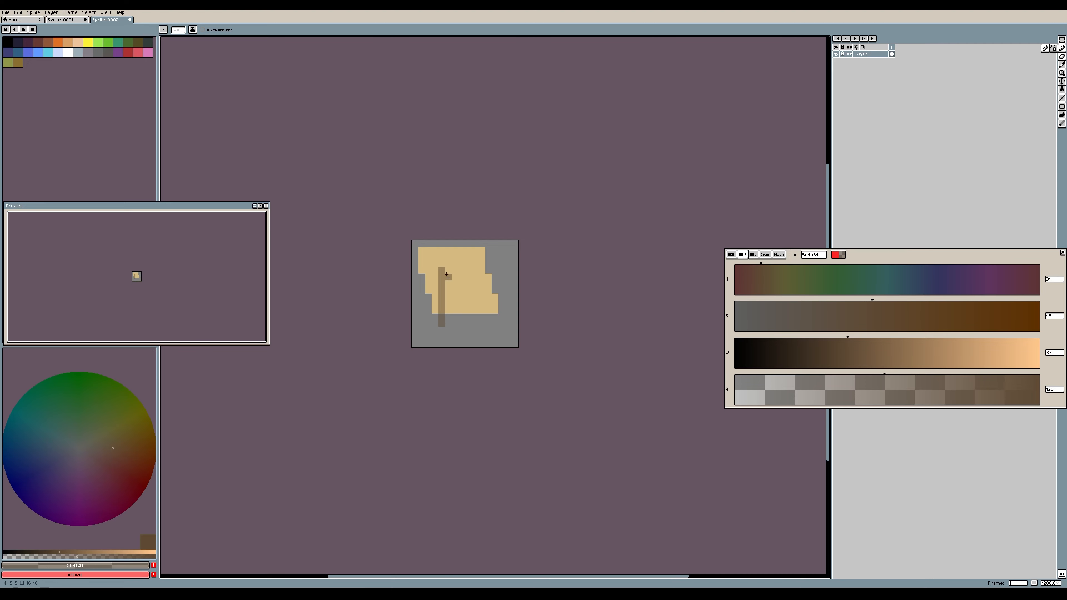
Draw a translucent brown rectangular frame about 12 by 10 pixels overlapping the parallelogram's lower right, undoing the stepped right edge first
{"action": "mouse_move", "coordinate": [446, 267]}
{"action": "left_mouse_down"}
{"action": "mouse_move", "coordinate": [510, 268]}
{"action": "mouse_move", "coordinate": [518, 308]}
{"action": "mouse_move", "coordinate": [515, 289]}
{"action": "mouse_move", "coordinate": [514, 312]}
{"action": "left_mouse_up"}
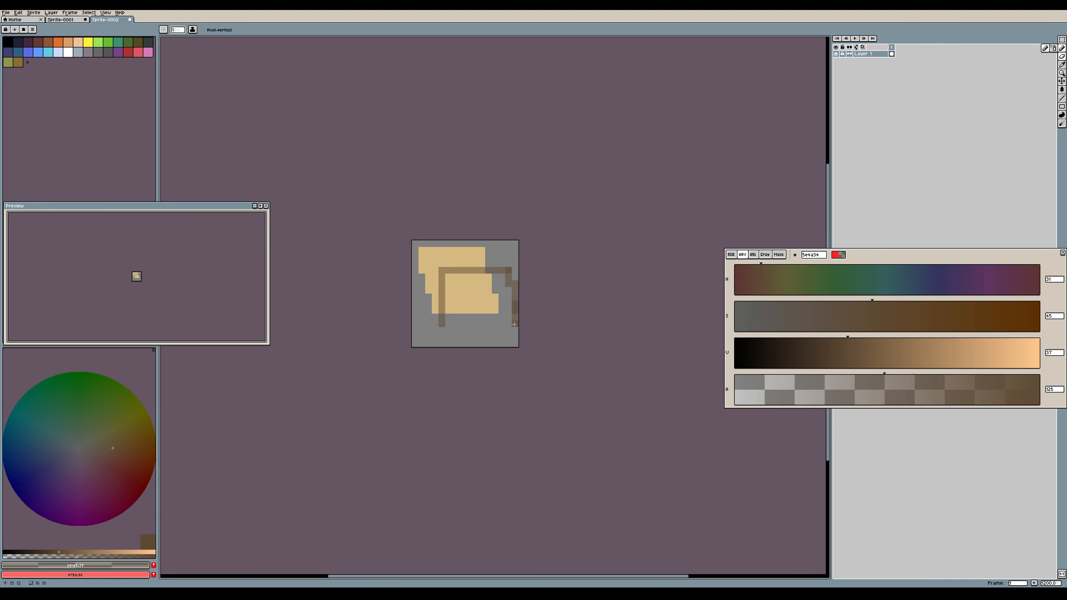
{"action": "key", "text": "ctrl+z"}
{"action": "key", "text": "ctrl+z"}
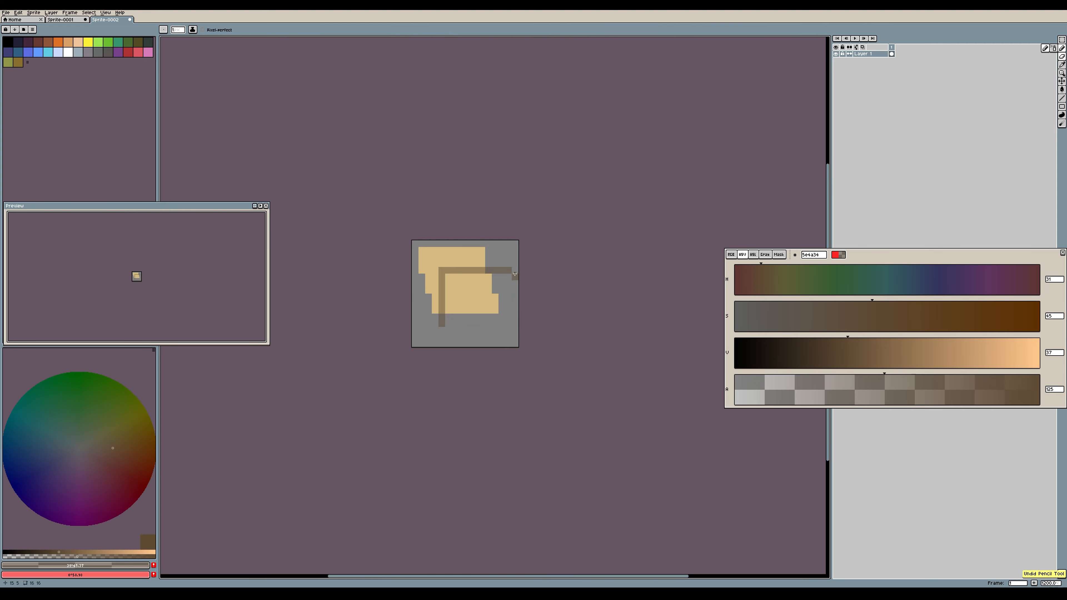
{"action": "mouse_move", "coordinate": [515, 274]}
{"action": "left_mouse_down"}
{"action": "mouse_move", "coordinate": [514, 327]}
{"action": "mouse_move", "coordinate": [450, 328]}
{"action": "left_mouse_up"}
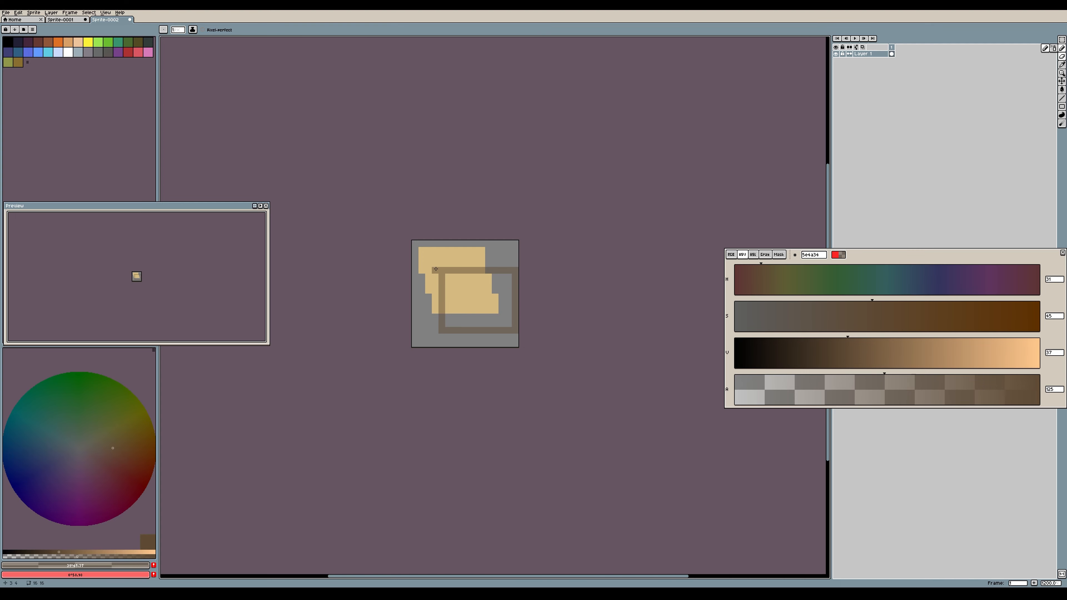
Try short brown strokes along the outside of the frame's upper left edge, and undo them
{"action": "left_click_drag", "start_coordinate": [436, 265], "coordinate": [433, 289]}
{"action": "key", "text": "ctrl+z"}
{"action": "left_click_drag", "start_coordinate": [433, 266], "coordinate": [434, 291]}
{"action": "key", "text": "v"}
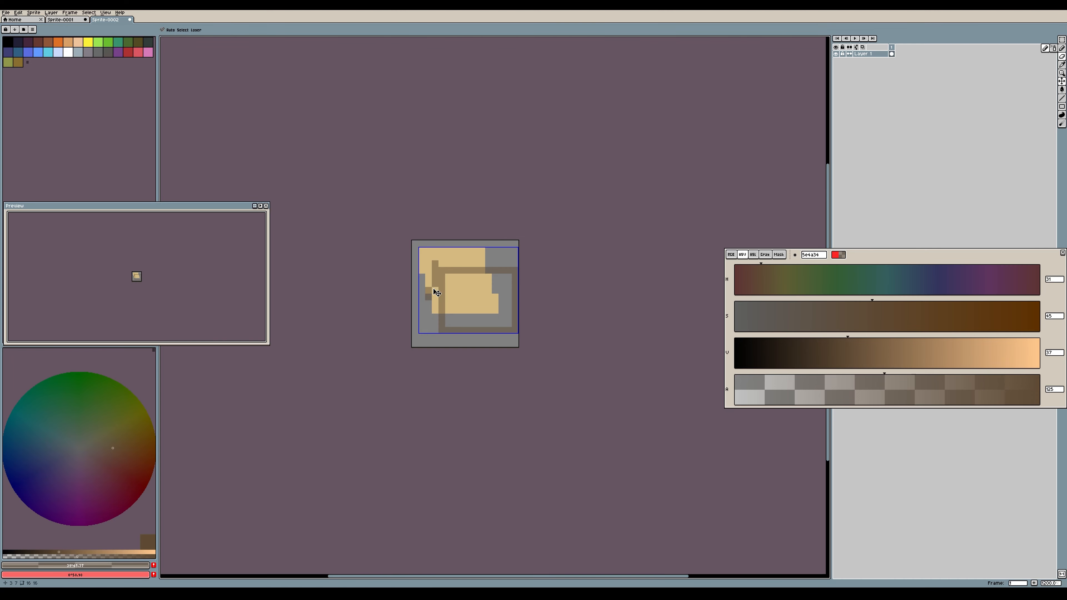
{"action": "key", "text": "ctrl+z"}
{"action": "key", "text": "b"}
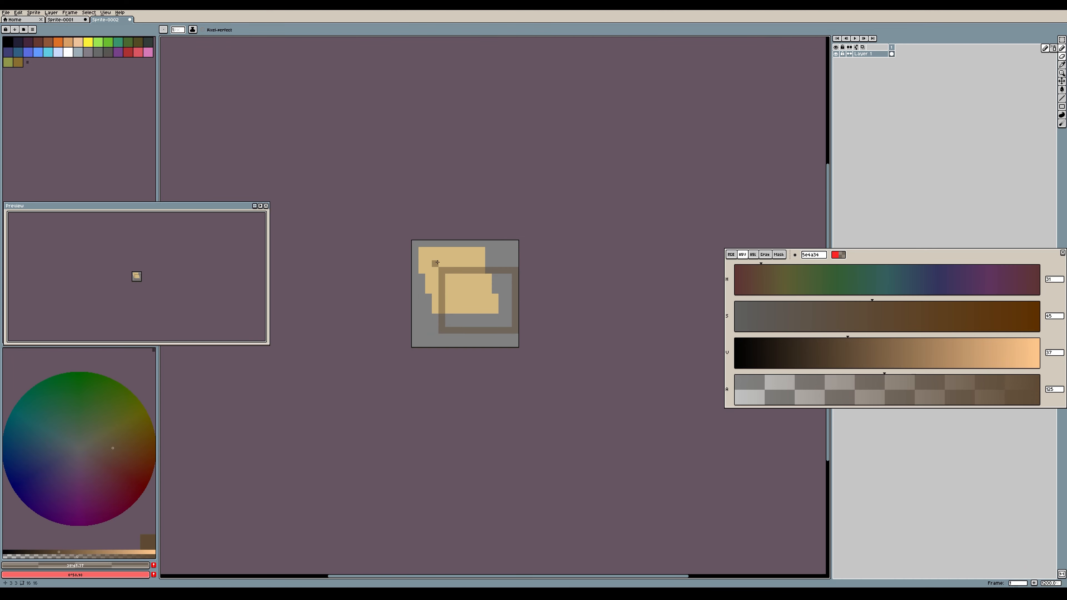
Thicken the translucent brown frame to two pixels along its upper, lower and left edges
{"action": "left_click_drag", "start_coordinate": [438, 262], "coordinate": [437, 278]}
{"action": "left_click_drag", "start_coordinate": [435, 327], "coordinate": [436, 330]}
{"action": "scroll", "coordinate": [453, 330], "scroll_direction": "up", "scroll_amount": 6}
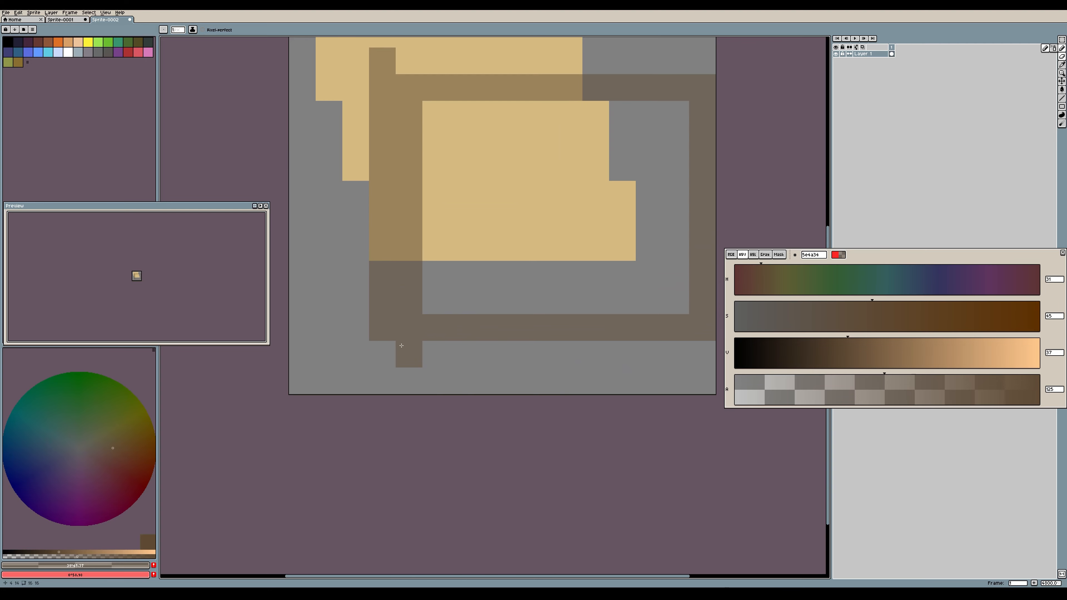
{"action": "left_click_drag", "start_coordinate": [405, 355], "coordinate": [706, 354]}
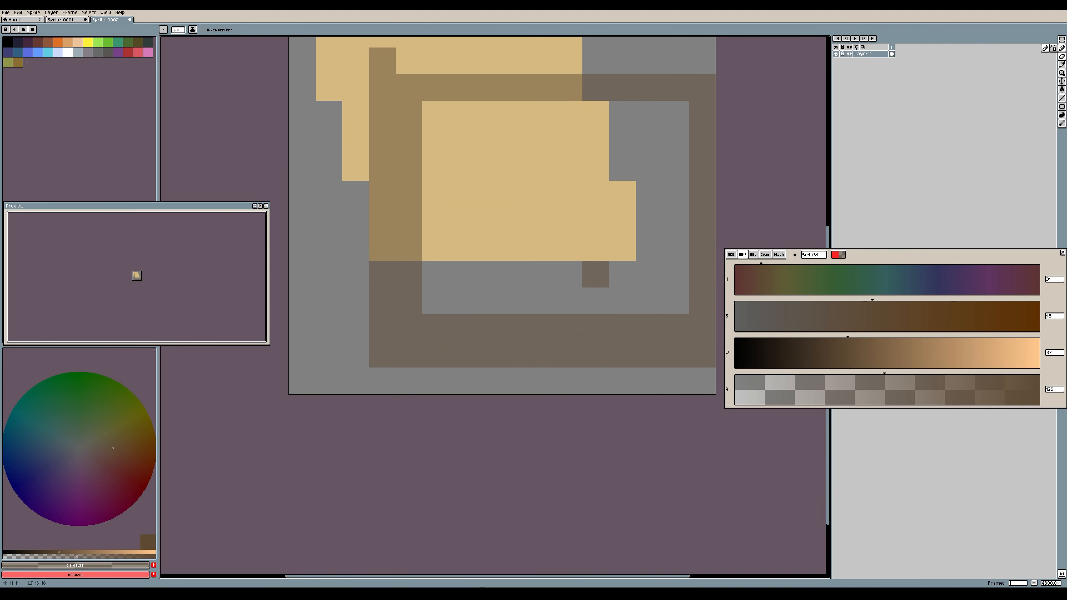
{"action": "scroll", "coordinate": [596, 273], "scroll_direction": "down", "scroll_amount": 2}
{"action": "left_click_drag", "start_coordinate": [469, 131], "coordinate": [674, 128]}
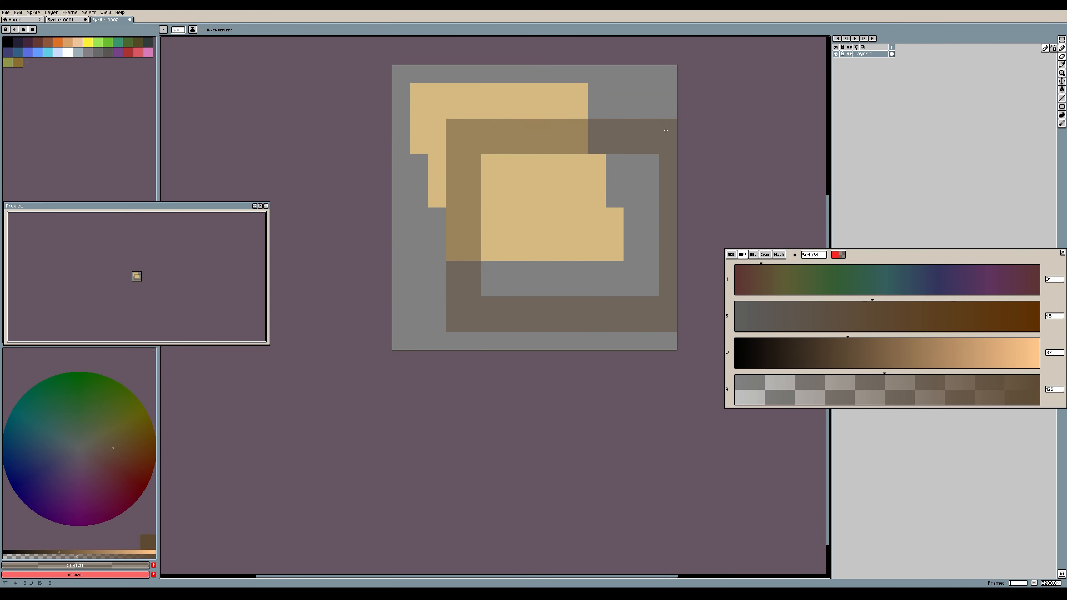
Sample the sand colour, outline a rectangle one pixel inside the brown frame's left and lower edges, and fill its interior
{"action": "left_click", "coordinate": [508, 110], "text": "alt"}
{"action": "left_click", "coordinate": [472, 136]}
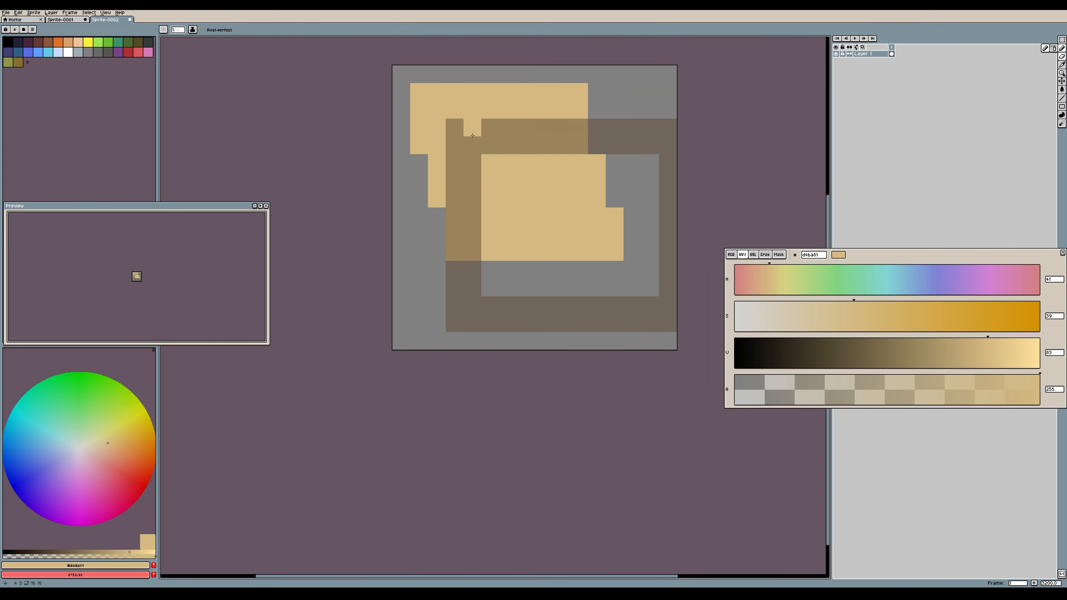
{"action": "mouse_move", "coordinate": [473, 136]}
{"action": "left_mouse_down"}
{"action": "mouse_move", "coordinate": [472, 305]}
{"action": "mouse_move", "coordinate": [650, 305]}
{"action": "mouse_move", "coordinate": [668, 290]}
{"action": "mouse_move", "coordinate": [671, 131]}
{"action": "mouse_move", "coordinate": [479, 122]}
{"action": "left_mouse_up"}
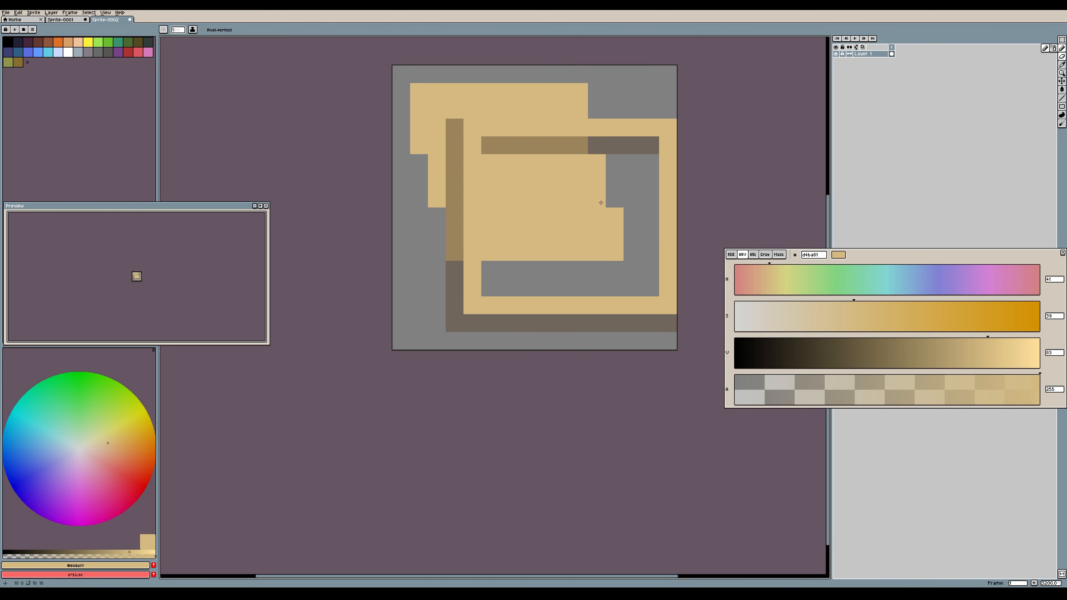
{"action": "left_click", "coordinate": [1062, 89]}
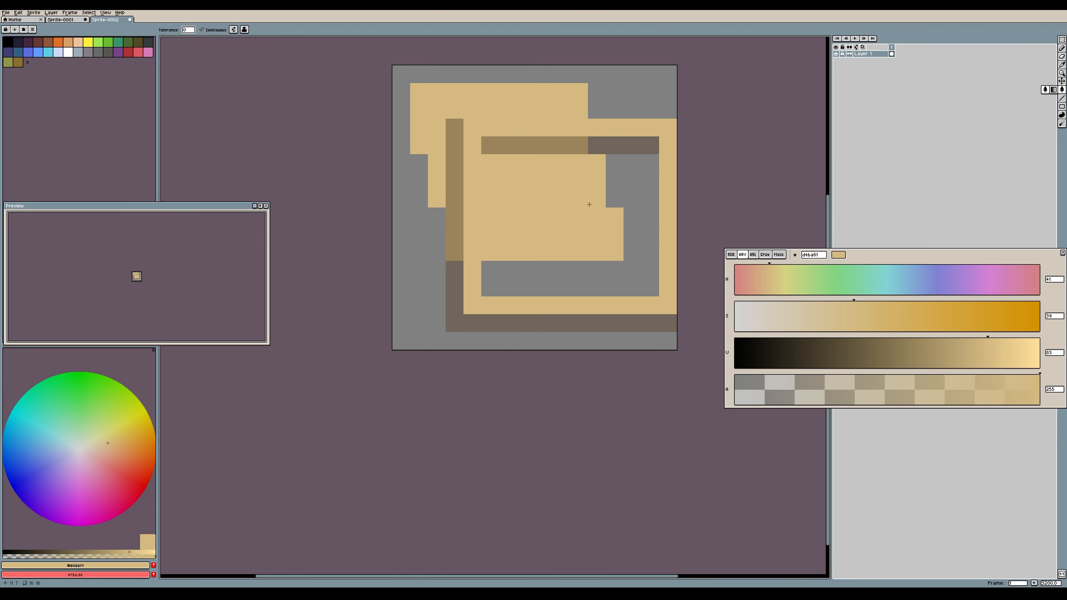
{"action": "left_click", "coordinate": [579, 145]}
{"action": "left_click", "coordinate": [605, 145]}
{"action": "left_click", "coordinate": [638, 204]}
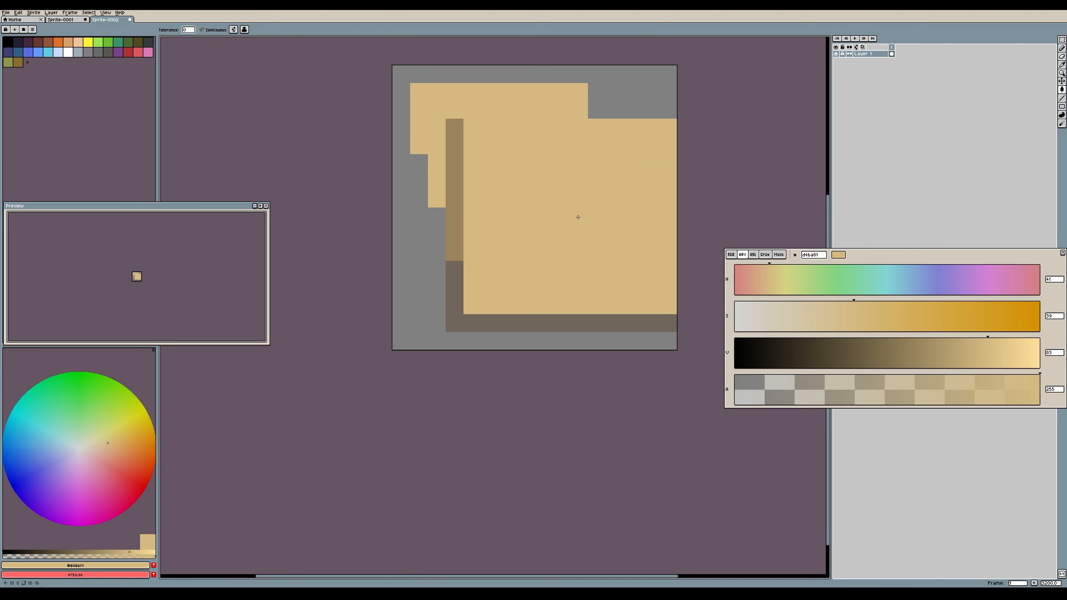
Enlarge the sprite preview and set the drawing colour to green with hue 116, saturation 46 and value 69
{"action": "scroll", "coordinate": [184, 299], "scroll_direction": "up", "scroll_amount": 3}
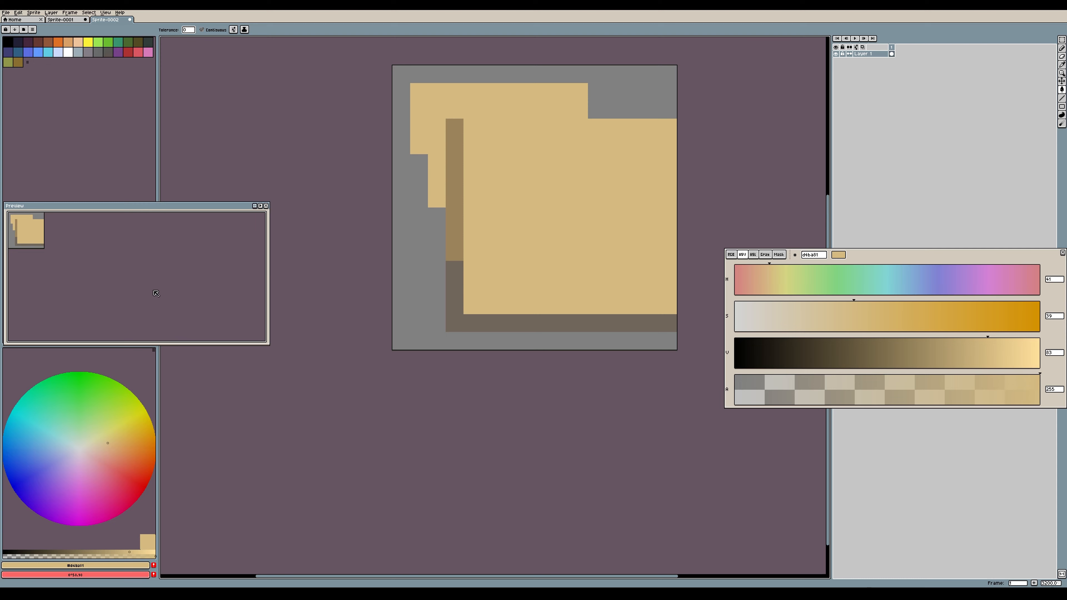
{"action": "left_click_drag", "start_coordinate": [85, 253], "coordinate": [168, 278]}
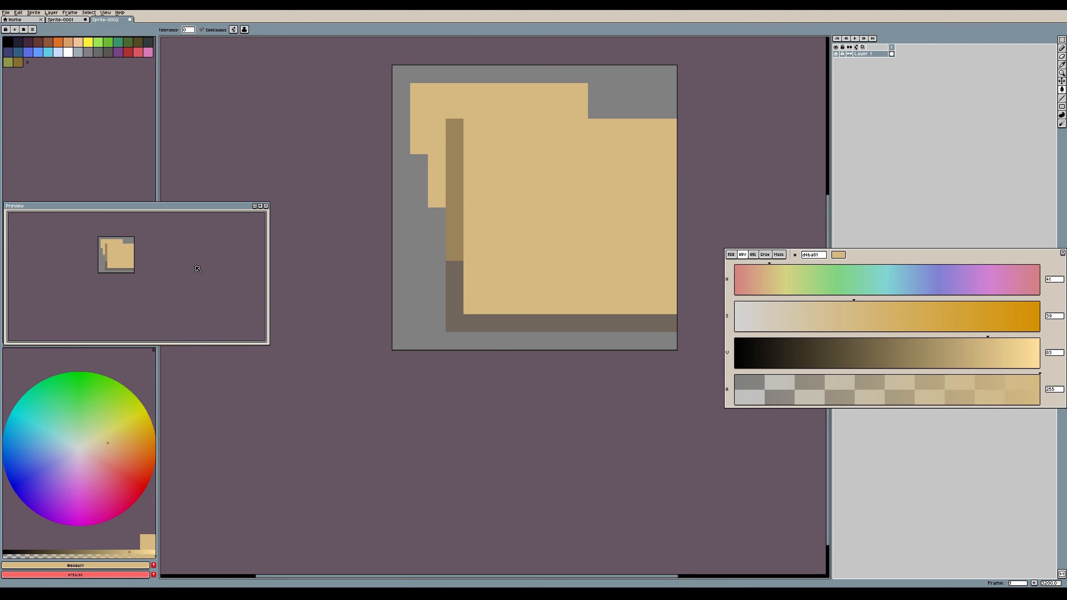
{"action": "scroll", "coordinate": [591, 203], "scroll_direction": "down", "scroll_amount": 1}
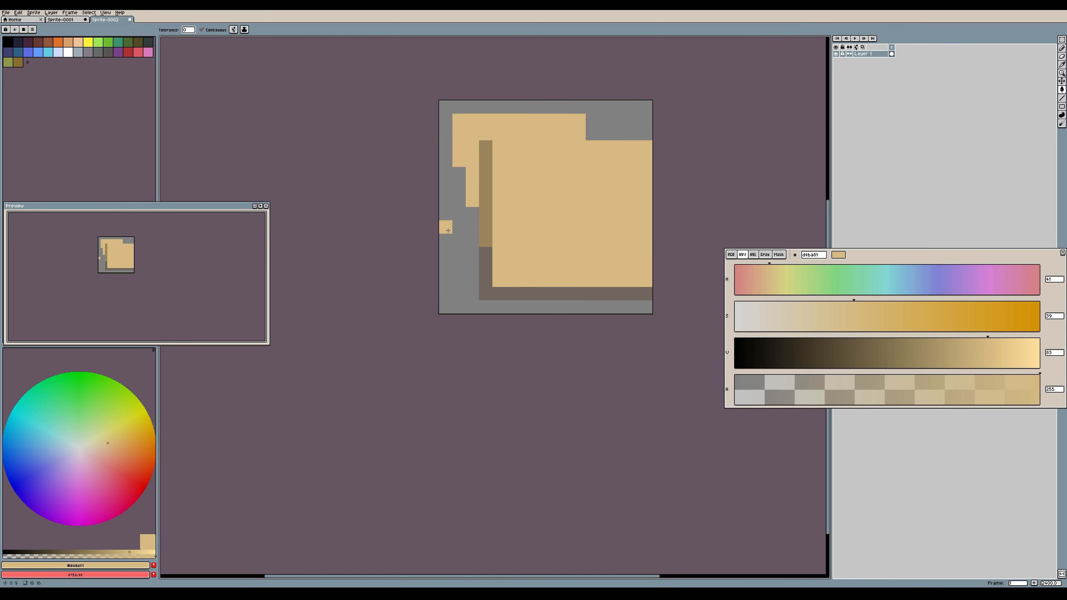
{"action": "left_click", "coordinate": [833, 269]}
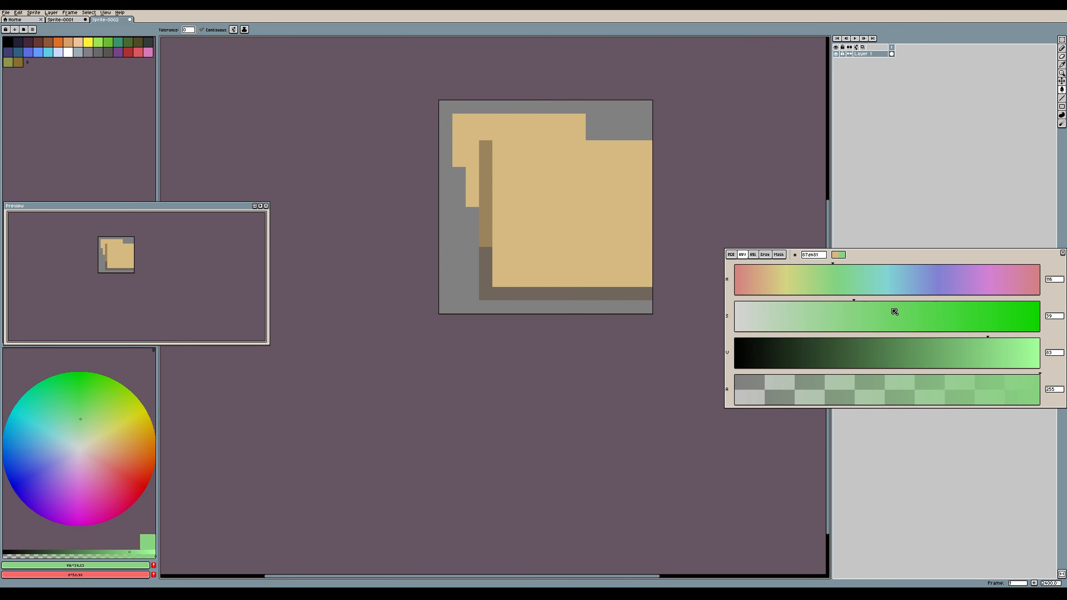
{"action": "left_click", "coordinate": [875, 311]}
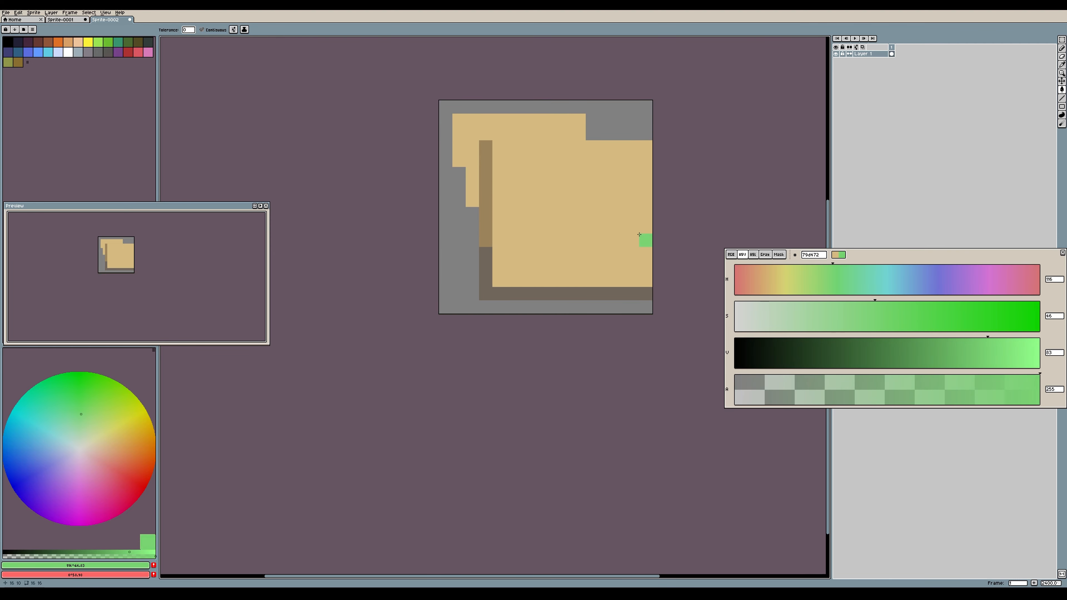
{"action": "left_click", "coordinate": [945, 347]}
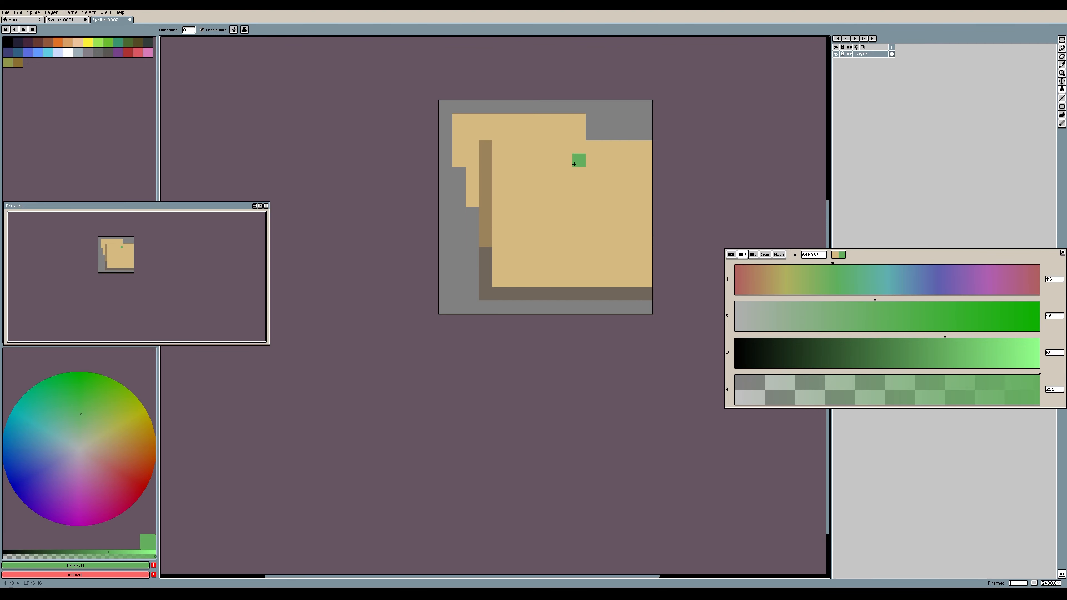
Undo the stray green fill and paint an irregular green landmass about 10 by 9 pixels inside the front sand sheet
{"action": "left_click", "coordinate": [569, 177]}
{"action": "key", "text": "ctrl+z"}
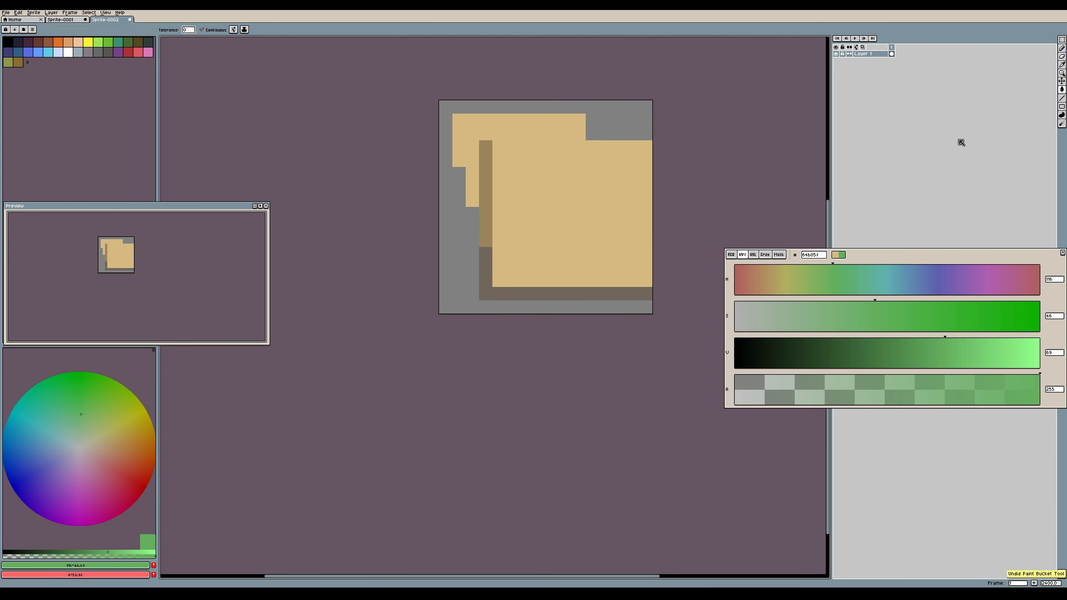
{"action": "left_click", "coordinate": [1062, 48]}
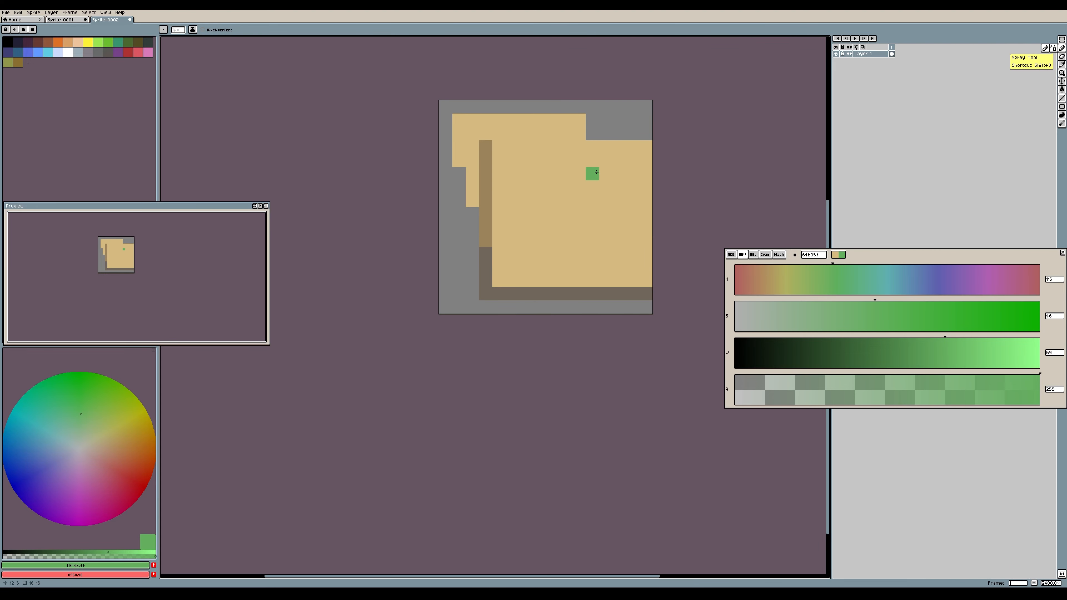
{"action": "mouse_move", "coordinate": [579, 160]}
{"action": "left_mouse_down"}
{"action": "mouse_move", "coordinate": [542, 181]}
{"action": "mouse_move", "coordinate": [542, 202]}
{"action": "mouse_move", "coordinate": [515, 237]}
{"action": "mouse_move", "coordinate": [546, 225]}
{"action": "mouse_move", "coordinate": [564, 264]}
{"action": "mouse_move", "coordinate": [566, 240]}
{"action": "mouse_move", "coordinate": [608, 242]}
{"action": "mouse_move", "coordinate": [603, 222]}
{"action": "mouse_move", "coordinate": [638, 187]}
{"action": "mouse_move", "coordinate": [620, 155]}
{"action": "mouse_move", "coordinate": [565, 200]}
{"action": "mouse_move", "coordinate": [573, 224]}
{"action": "mouse_move", "coordinate": [542, 205]}
{"action": "mouse_move", "coordinate": [578, 214]}
{"action": "mouse_move", "coordinate": [541, 218]}
{"action": "mouse_move", "coordinate": [624, 191]}
{"action": "mouse_move", "coordinate": [618, 232]}
{"action": "mouse_move", "coordinate": [584, 256]}
{"action": "left_mouse_up"}
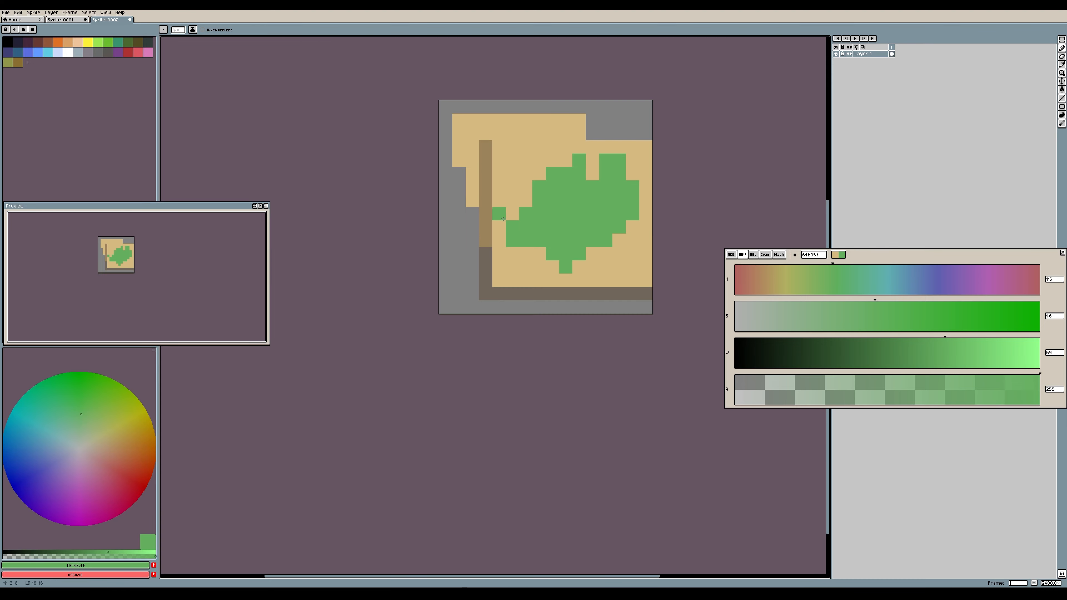
Set the pencil colour to blue with hue 206, saturation 64 and value 69
{"action": "left_click", "coordinate": [888, 281]}
{"action": "left_click", "coordinate": [908, 281]}
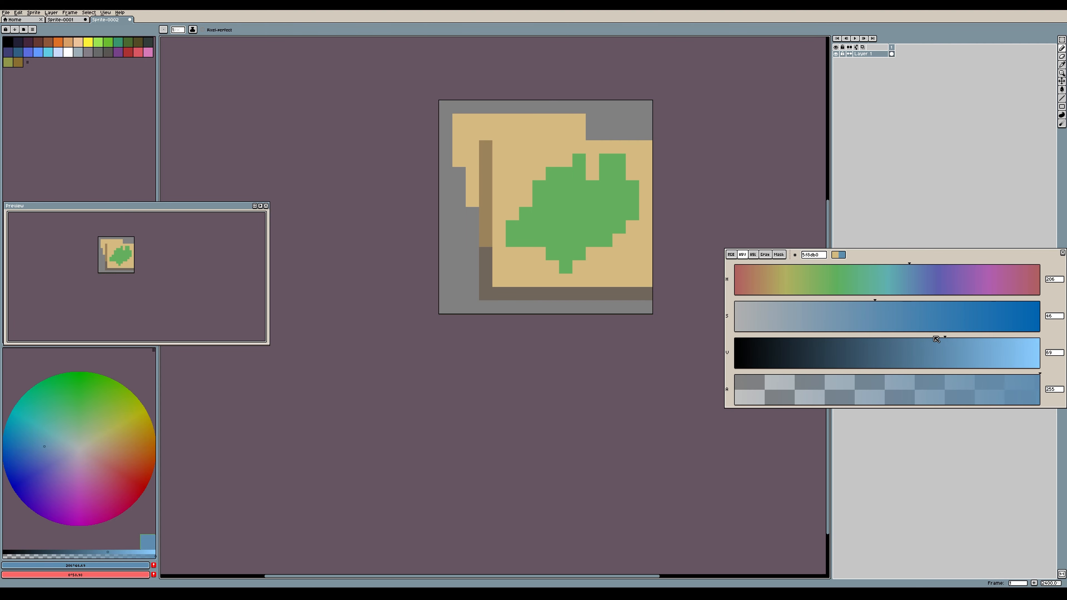
{"action": "left_click", "coordinate": [931, 302]}
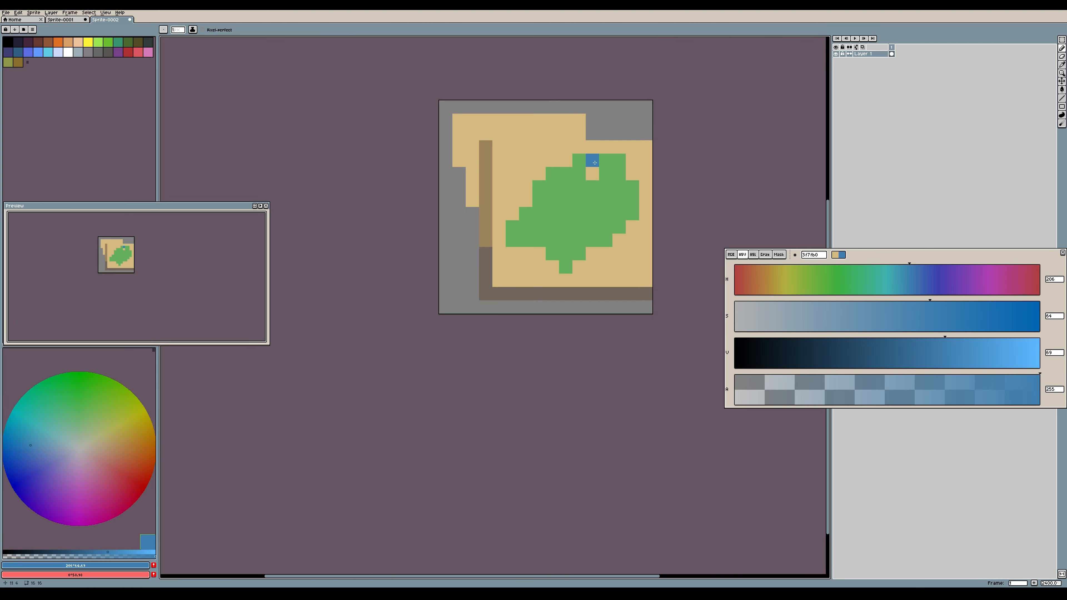
Paint blue water pixels along the notches and stepped edges around the green landmass
{"action": "left_click_drag", "start_coordinate": [596, 165], "coordinate": [592, 174]}
{"action": "left_click", "coordinate": [565, 160]}
{"action": "left_click", "coordinate": [552, 160]}
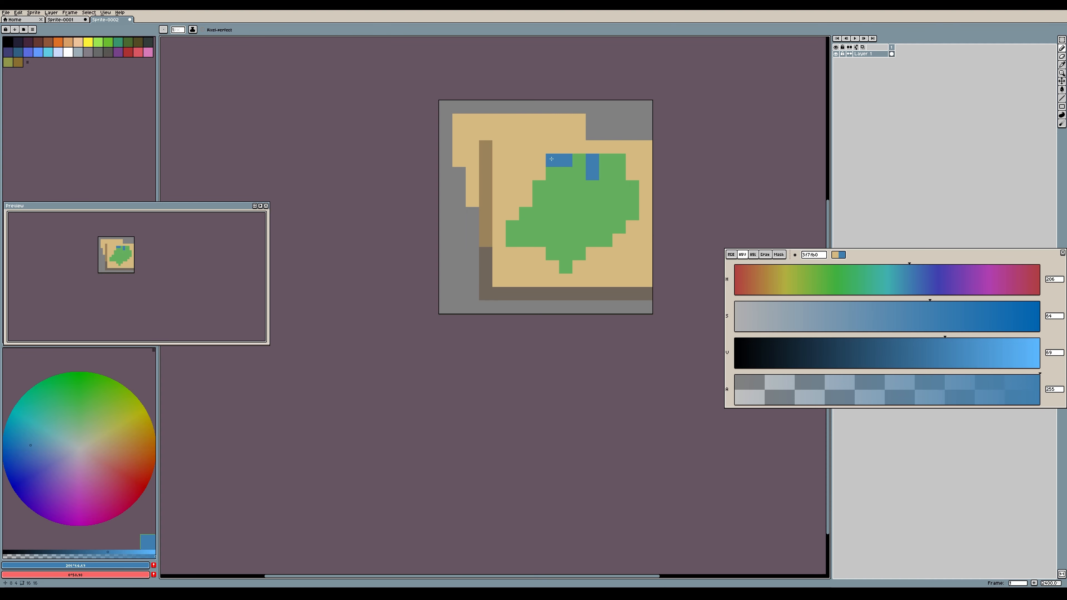
{"action": "left_click", "coordinate": [537, 167]}
{"action": "mouse_move", "coordinate": [527, 187]}
{"action": "left_mouse_down"}
{"action": "mouse_move", "coordinate": [504, 229]}
{"action": "mouse_move", "coordinate": [518, 254]}
{"action": "mouse_move", "coordinate": [541, 254]}
{"action": "mouse_move", "coordinate": [533, 259]}
{"action": "left_mouse_up"}
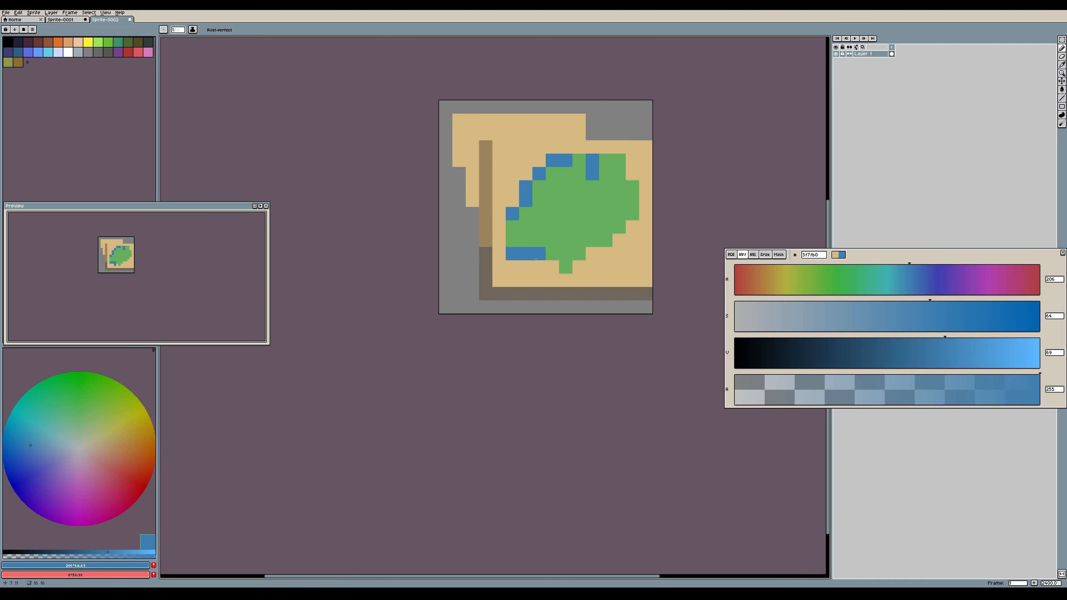
{"action": "left_click", "coordinate": [551, 266]}
{"action": "left_click", "coordinate": [579, 266]}
{"action": "left_click", "coordinate": [592, 254]}
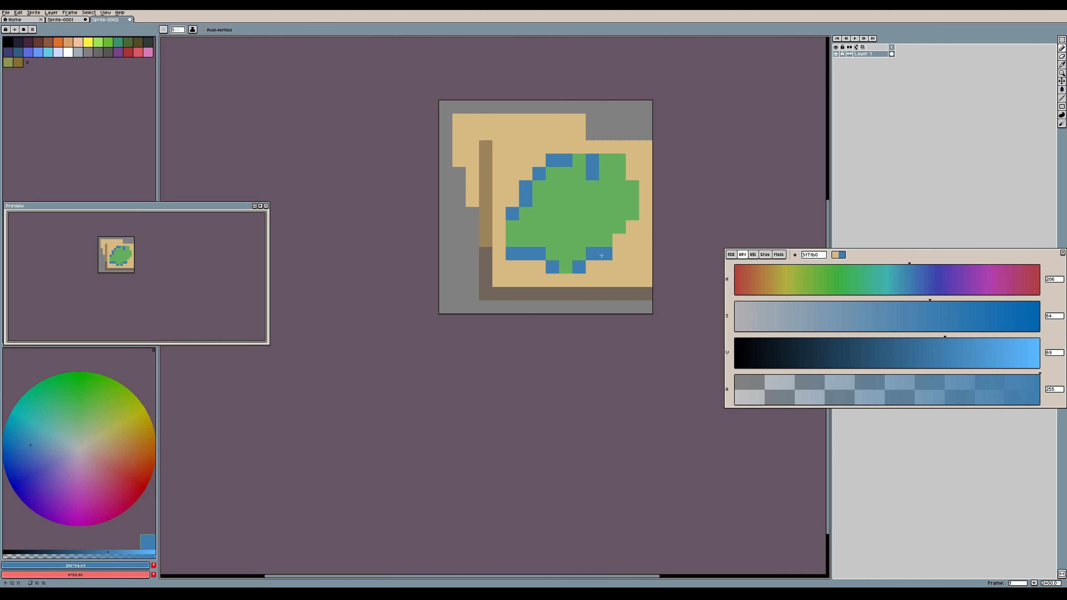
{"action": "left_click", "coordinate": [619, 240]}
{"action": "left_click", "coordinate": [632, 227]}
{"action": "left_click", "coordinate": [632, 174]}
{"action": "left_click", "coordinate": [626, 160]}
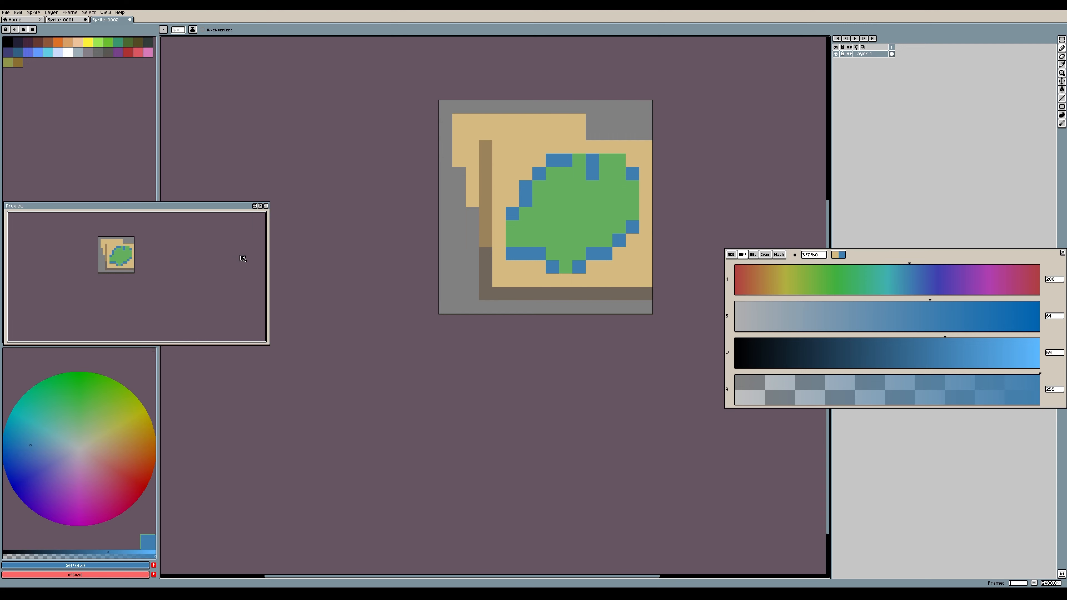
Fill the remaining corners around the landmass with blue to complete a map rectangle about 10 by 9 pixels
{"action": "scroll", "coordinate": [186, 251], "scroll_direction": "down", "scroll_amount": 1}
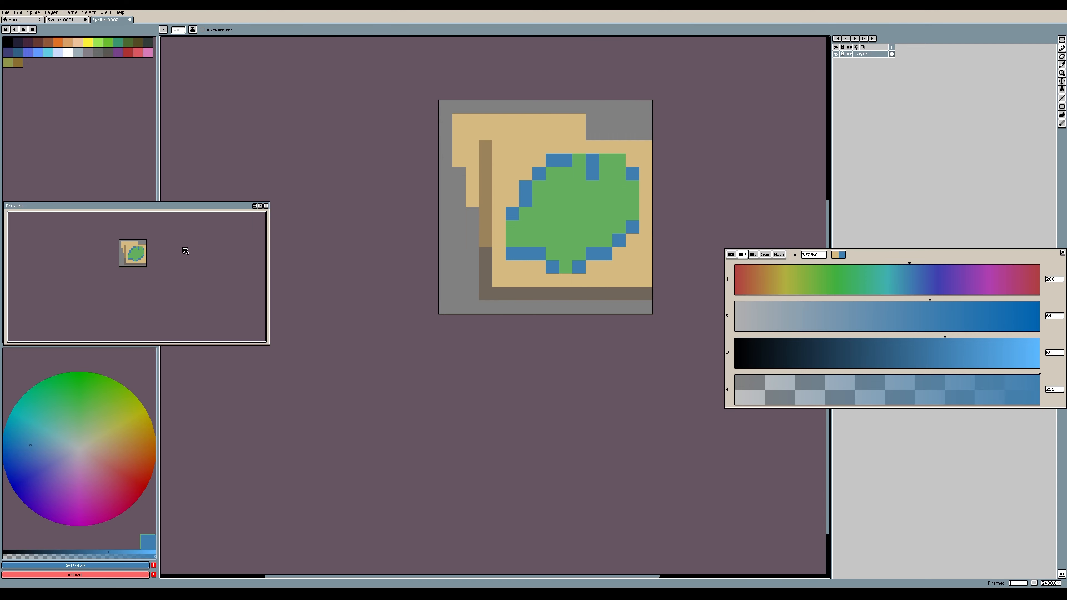
{"action": "scroll", "coordinate": [185, 251], "scroll_direction": "up", "scroll_amount": 1}
{"action": "left_click", "coordinate": [535, 166]}
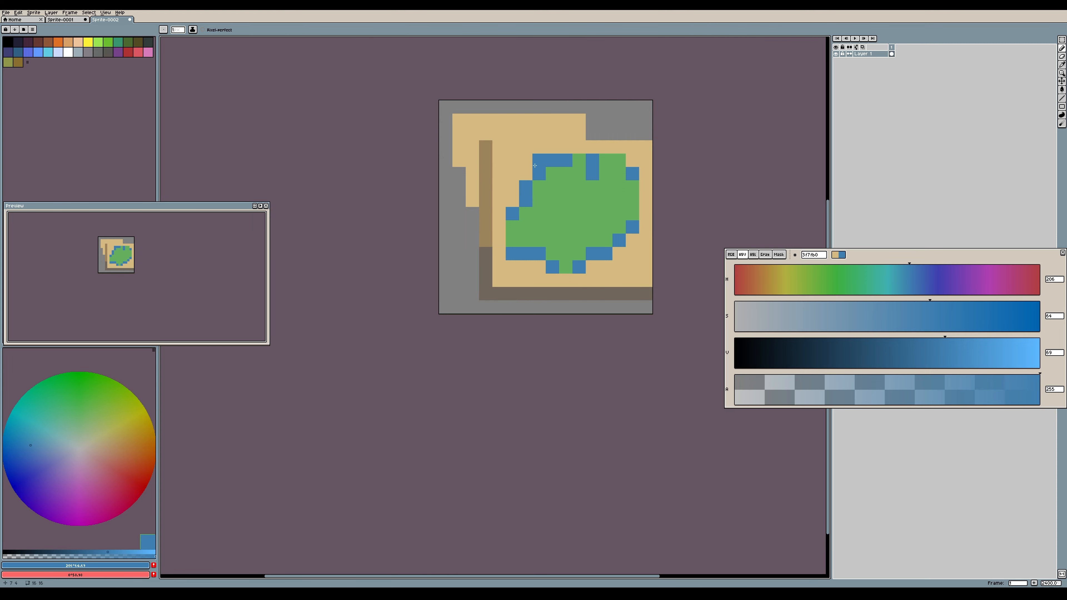
{"action": "mouse_move", "coordinate": [512, 161]}
{"action": "left_mouse_down"}
{"action": "mouse_move", "coordinate": [519, 199]}
{"action": "mouse_move", "coordinate": [526, 177]}
{"action": "left_mouse_up"}
{"action": "left_click", "coordinate": [525, 160]}
{"action": "left_click", "coordinate": [539, 267]}
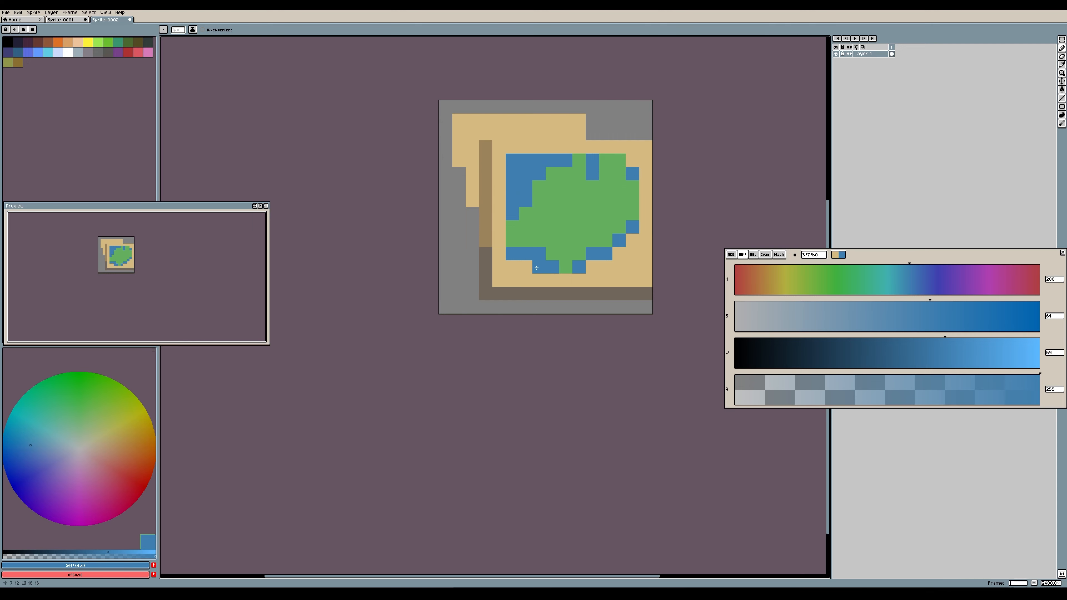
{"action": "left_click", "coordinate": [520, 269]}
{"action": "left_click", "coordinate": [512, 267]}
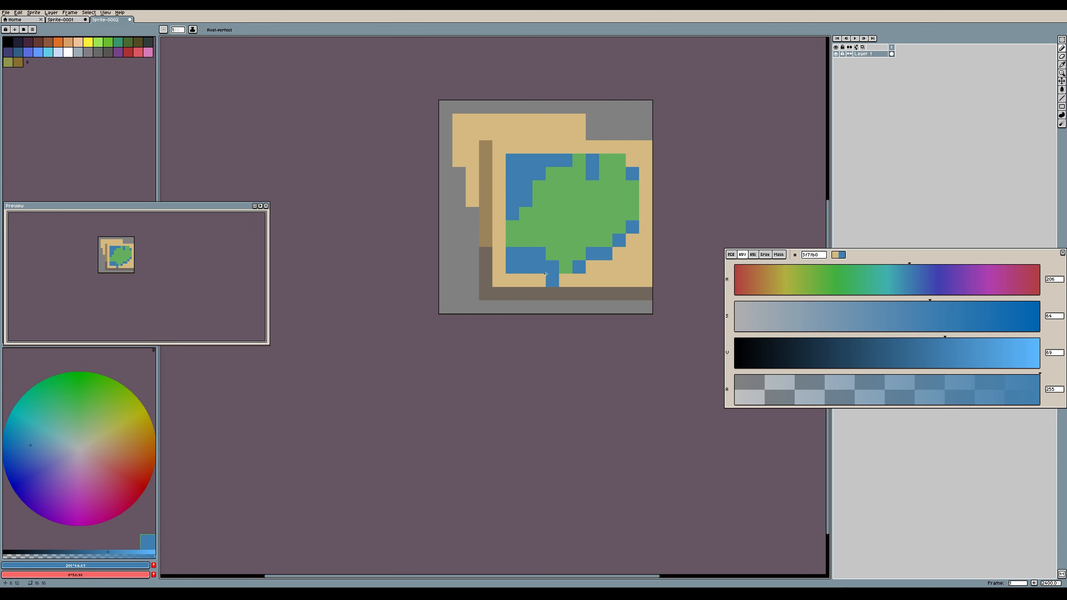
{"action": "left_click", "coordinate": [593, 267]}
{"action": "mouse_move", "coordinate": [593, 269]}
{"action": "left_mouse_down"}
{"action": "mouse_move", "coordinate": [626, 267]}
{"action": "mouse_move", "coordinate": [623, 238]}
{"action": "left_mouse_up"}
{"action": "left_click", "coordinate": [632, 160]}
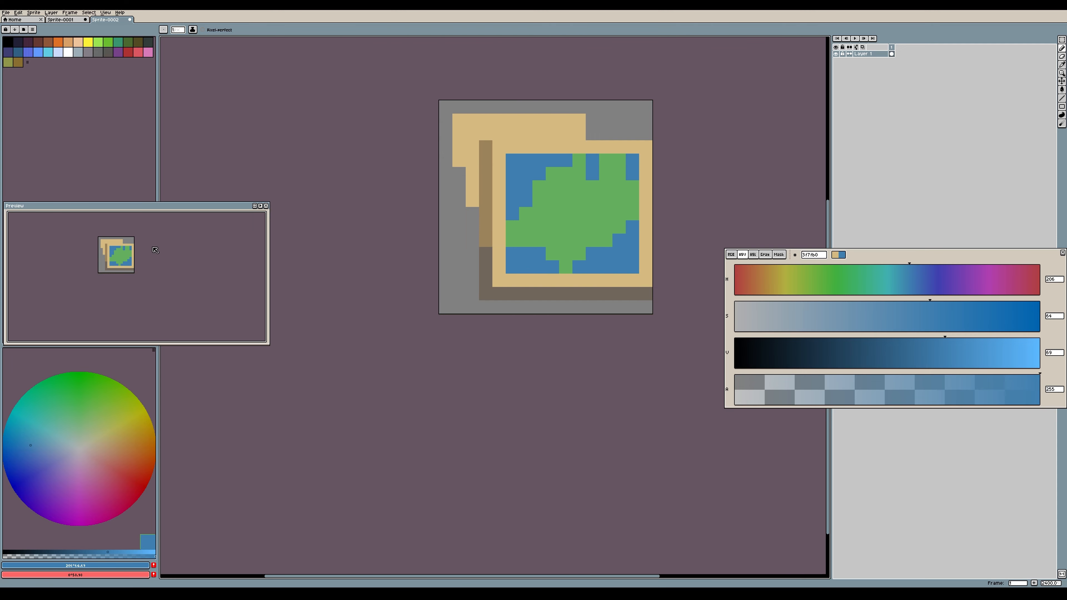
Try a sampled translucent brown shadow line along the front sheet's upper edge, and undo it
{"action": "left_click", "coordinate": [488, 257], "text": "alt"}
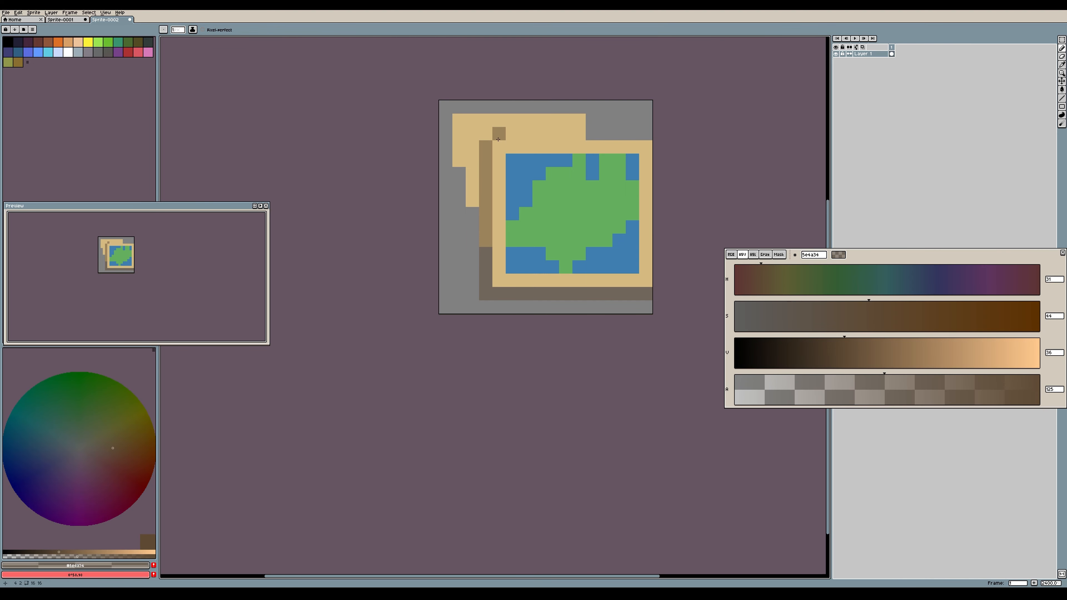
{"action": "left_click_drag", "start_coordinate": [498, 139], "coordinate": [579, 137]}
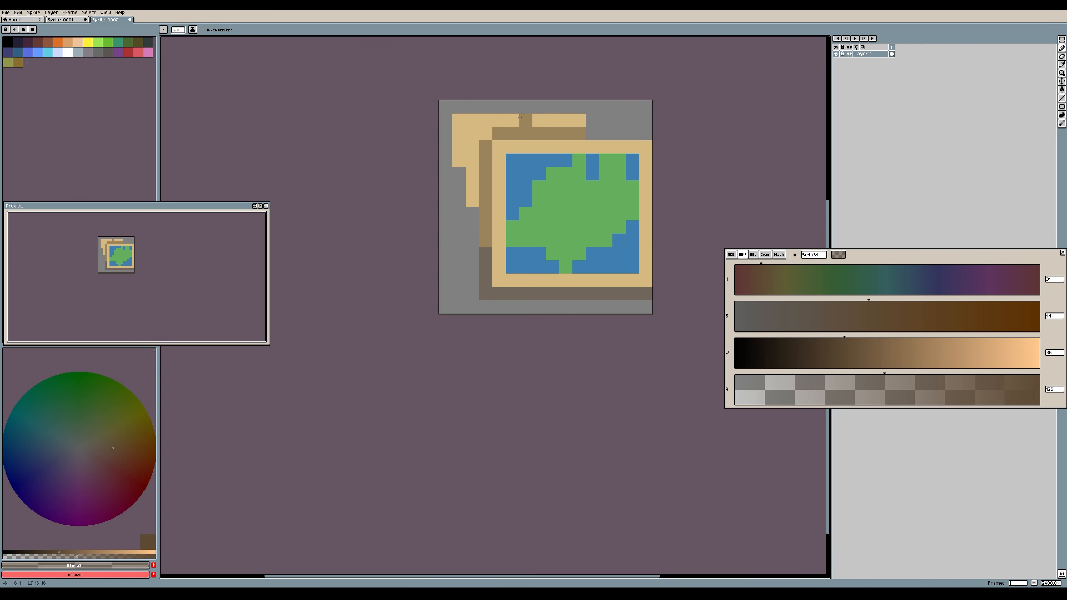
{"action": "key", "text": "v"}
{"action": "key", "text": "ctrl+z"}
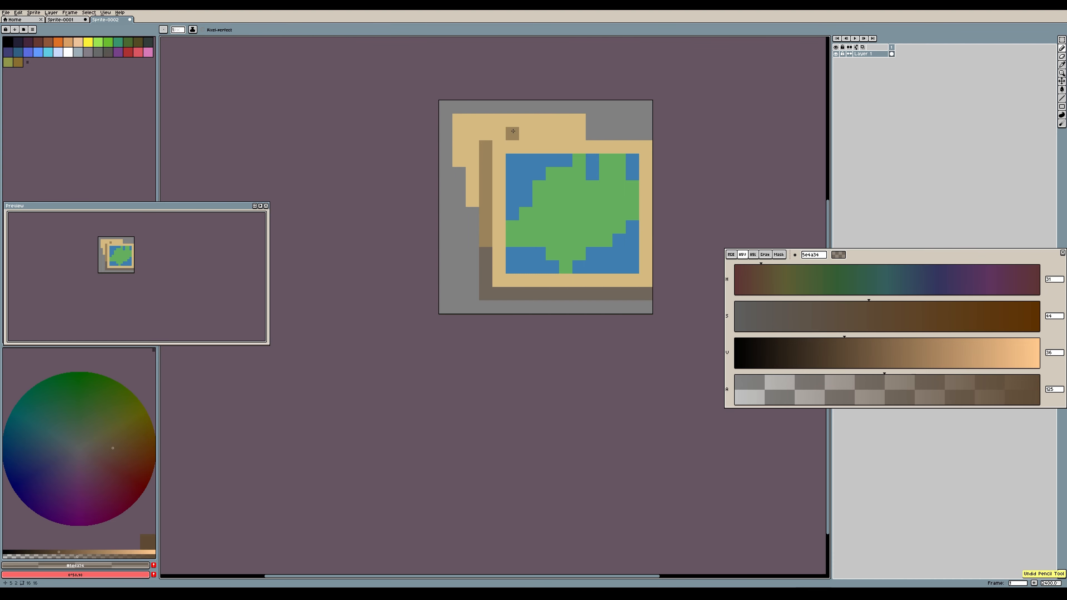
Extend the rear sheet's stepped edges with sand pixels and recolour it tan with hue 35, saturation 42 and value 78
{"action": "left_click", "coordinate": [515, 124], "text": "alt"}
{"action": "left_click", "coordinate": [592, 134]}
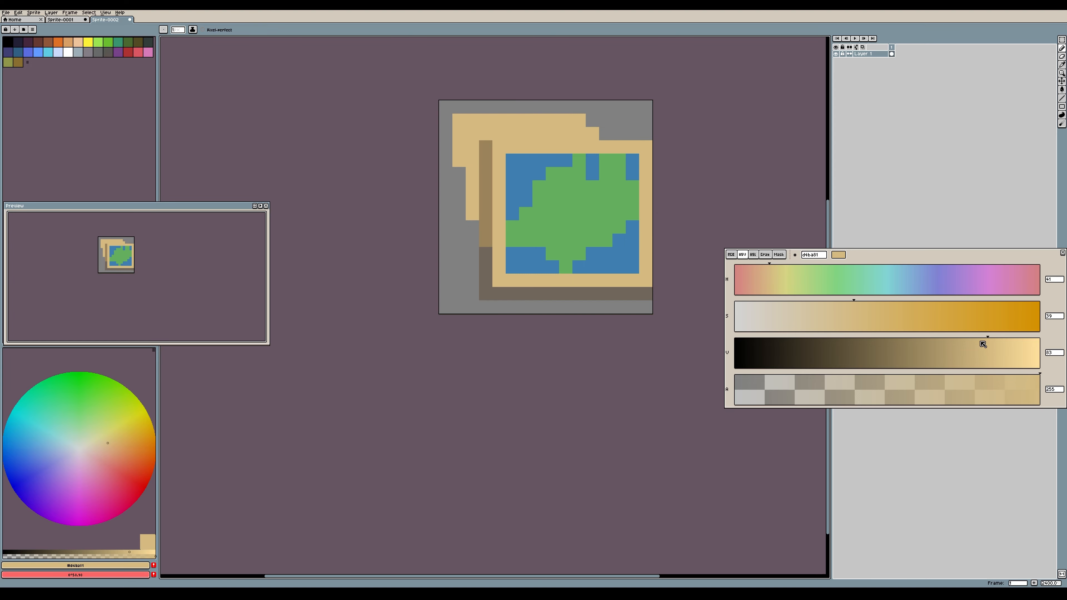
{"action": "key", "text": "i"}
{"action": "left_click", "coordinate": [973, 343]}
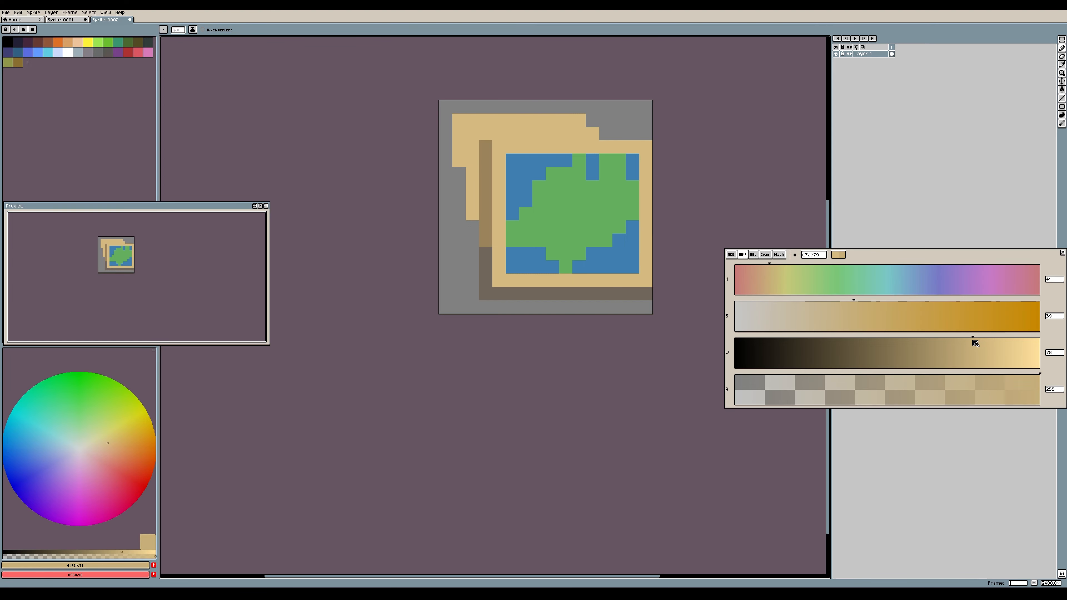
{"action": "left_click", "coordinate": [862, 309]}
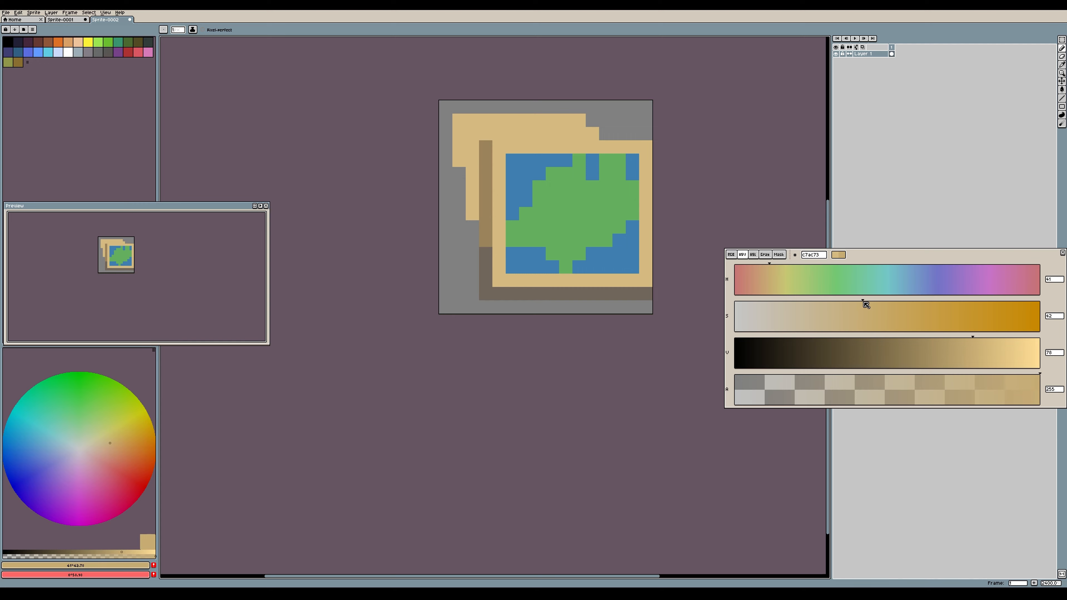
{"action": "left_click", "coordinate": [765, 269]}
{"action": "mouse_move", "coordinate": [470, 209]}
{"action": "left_mouse_down"}
{"action": "mouse_move", "coordinate": [471, 160]}
{"action": "mouse_move", "coordinate": [459, 149]}
{"action": "mouse_move", "coordinate": [471, 133]}
{"action": "mouse_move", "coordinate": [458, 120]}
{"action": "mouse_move", "coordinate": [489, 133]}
{"action": "mouse_move", "coordinate": [584, 133]}
{"action": "mouse_move", "coordinate": [580, 119]}
{"action": "mouse_move", "coordinate": [467, 120]}
{"action": "left_mouse_up"}
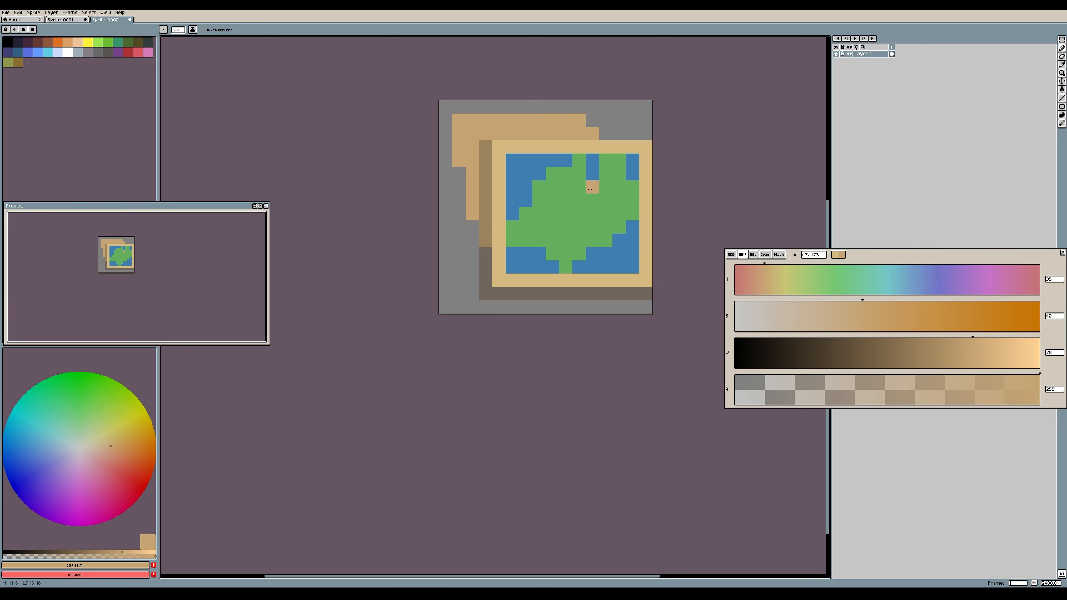
Shade the rear sheet's lower part with translucent brown at value 45 and alpha 5
{"action": "left_click_drag", "start_coordinate": [912, 345], "coordinate": [875, 346]}
{"action": "left_click_drag", "start_coordinate": [787, 383], "coordinate": [741, 381]}
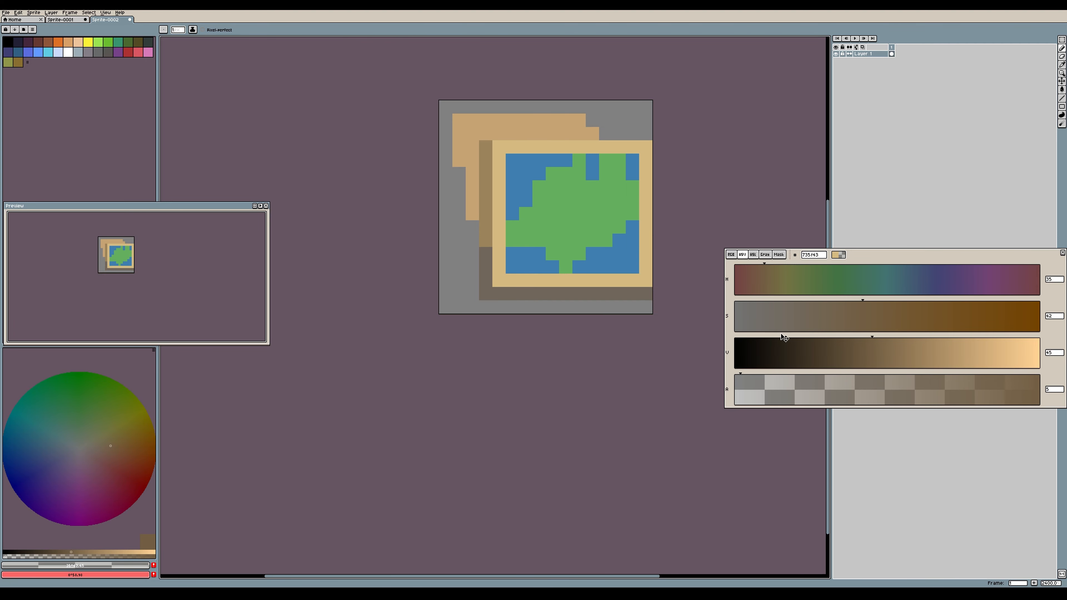
{"action": "left_click", "coordinate": [750, 379]}
Sample the land green, adjust it to hue 127, saturation 49 and value 62, and paint six scattered darker pixels across the landmass
{"action": "left_click", "coordinate": [571, 194]}
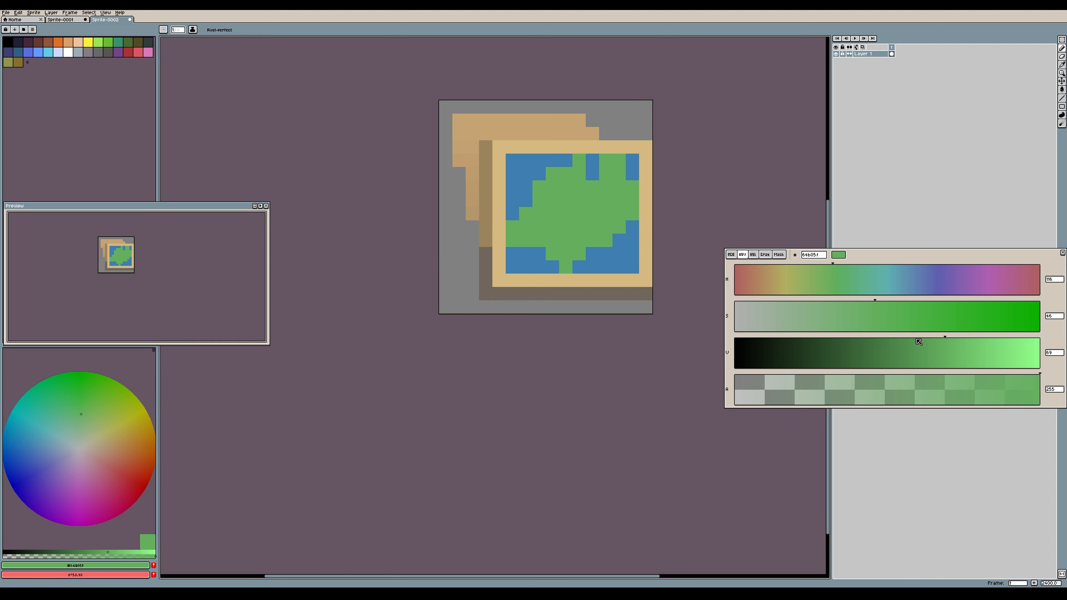
{"action": "left_click", "coordinate": [923, 342]}
{"action": "left_click", "coordinate": [884, 309]}
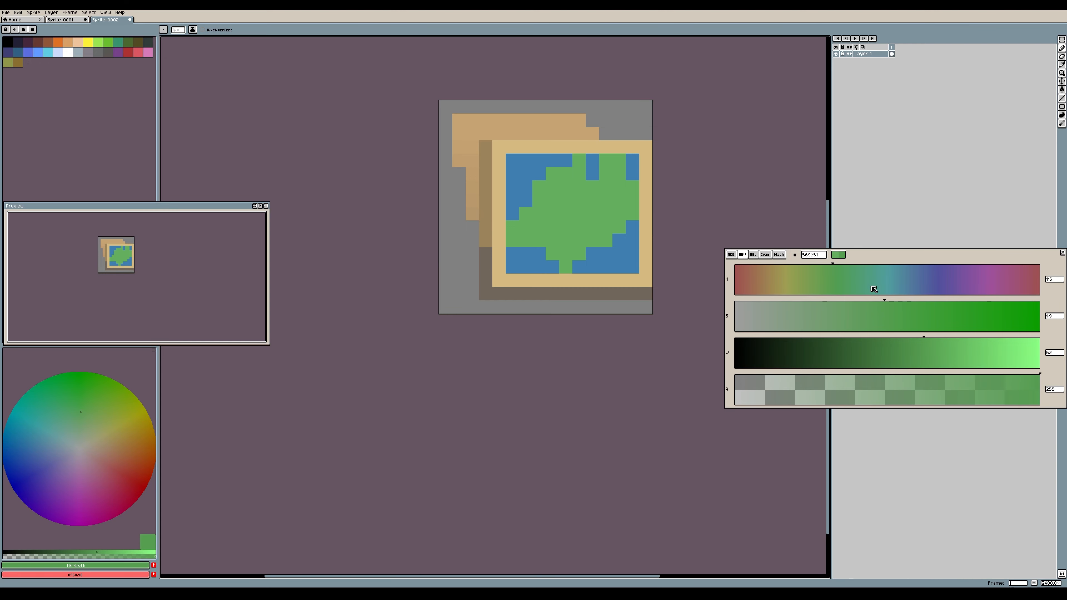
{"action": "left_click", "coordinate": [842, 271]}
{"action": "left_click", "coordinate": [566, 198]}
{"action": "left_click", "coordinate": [552, 214]}
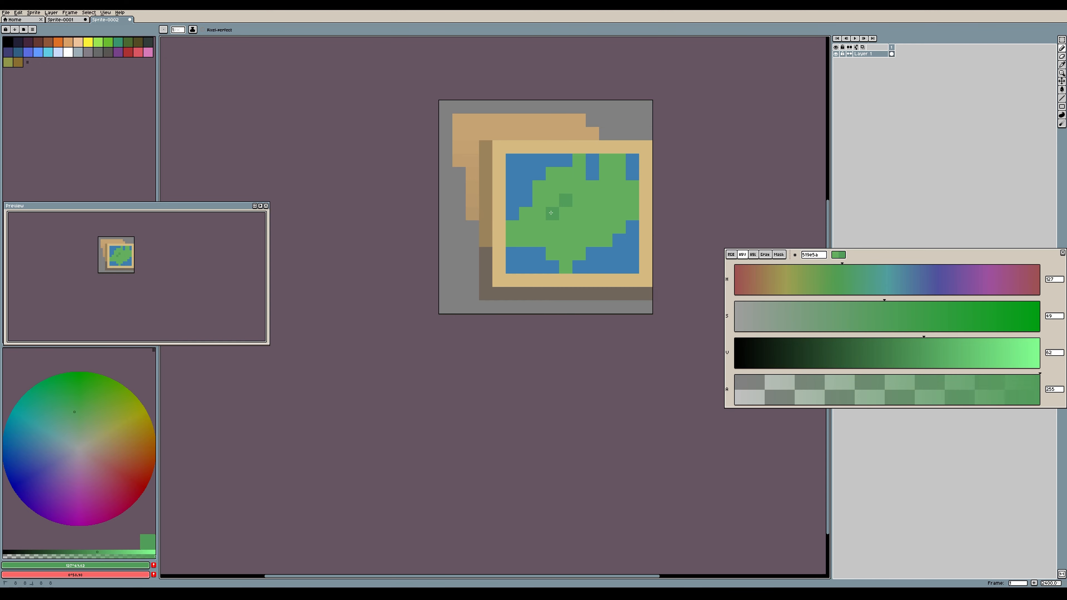
{"action": "left_click", "coordinate": [598, 217]}
{"action": "left_click", "coordinate": [606, 201]}
{"action": "left_click", "coordinate": [620, 214]}
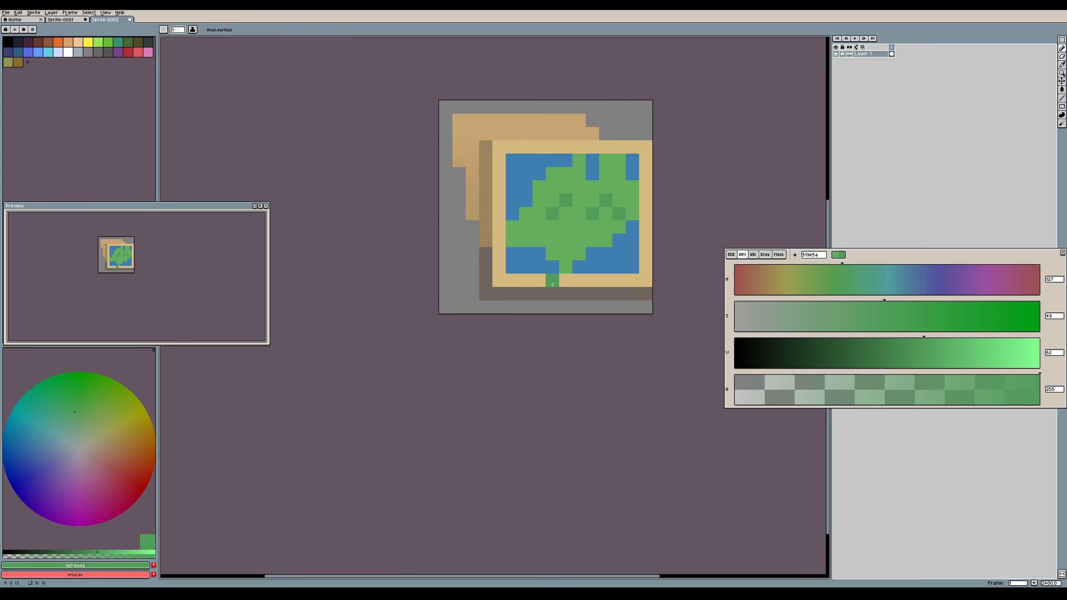
{"action": "left_click", "coordinate": [578, 240]}
Shift the colour to olive at hue 63 and paint three pixels along the landmass's lower-left coast
{"action": "left_click", "coordinate": [787, 276]}
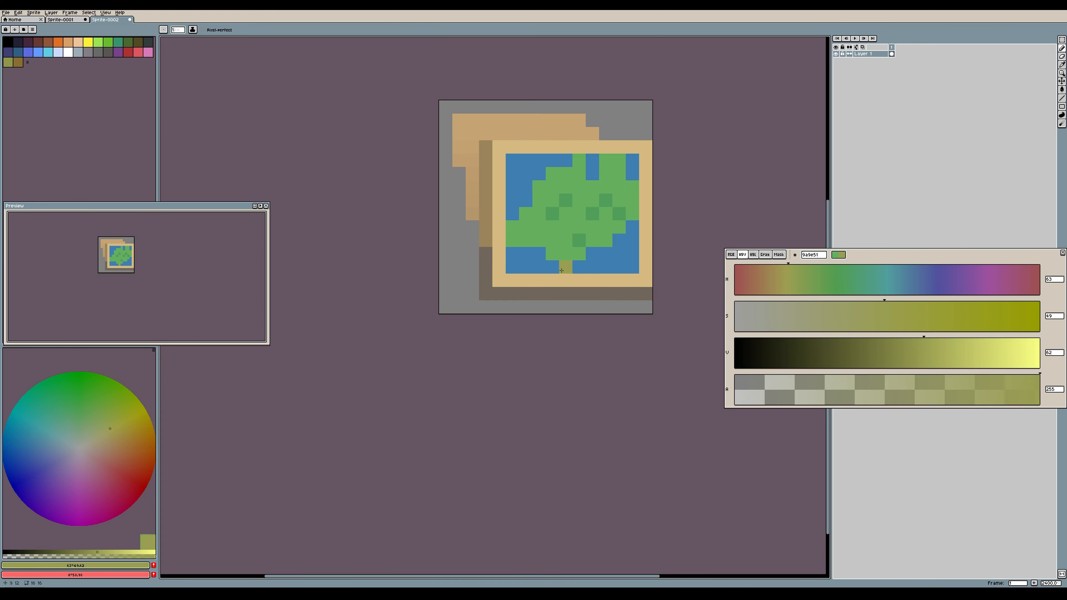
{"action": "left_click", "coordinate": [556, 256]}
{"action": "left_click_drag", "start_coordinate": [540, 241], "coordinate": [527, 240]}
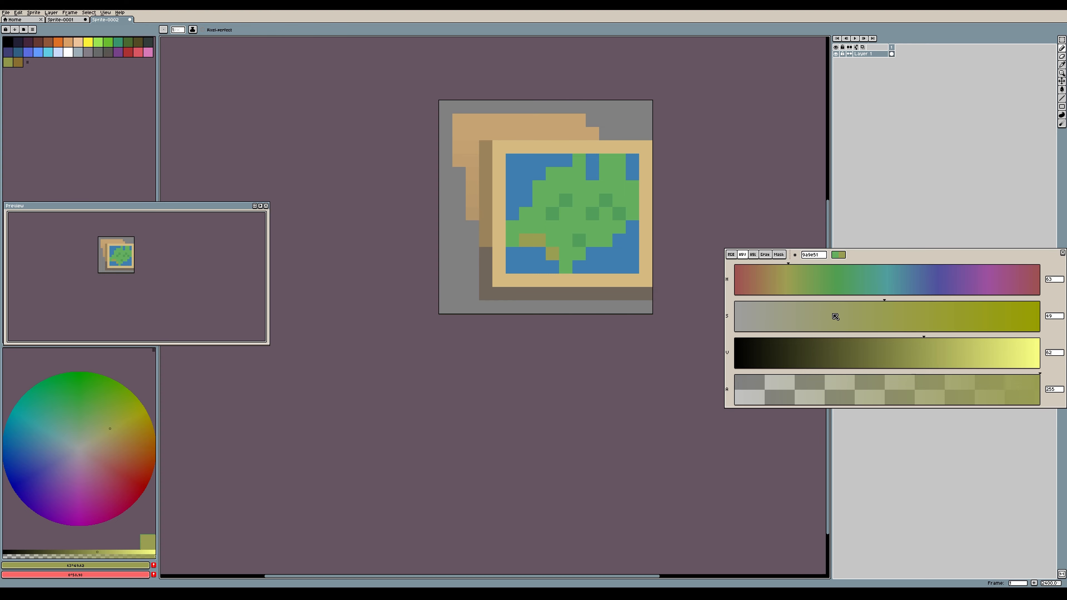
Desaturate the olive to a grey with saturation 10 and value 67, and paint one pixel in the landmass's upper-left interior
{"action": "left_click", "coordinate": [806, 309]}
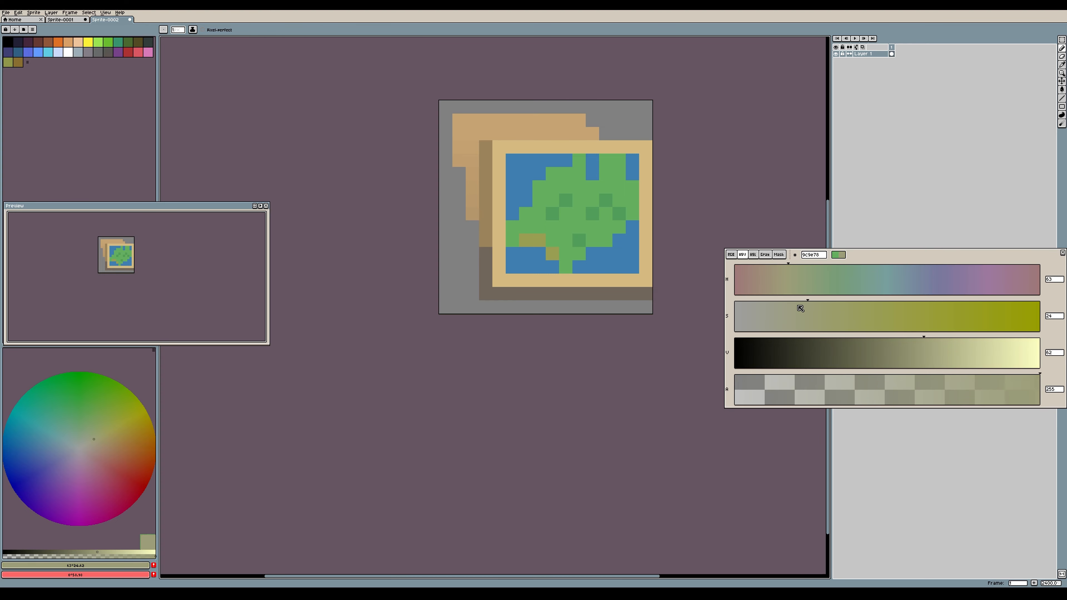
{"action": "left_click", "coordinate": [932, 342]}
{"action": "left_click", "coordinate": [597, 199]}
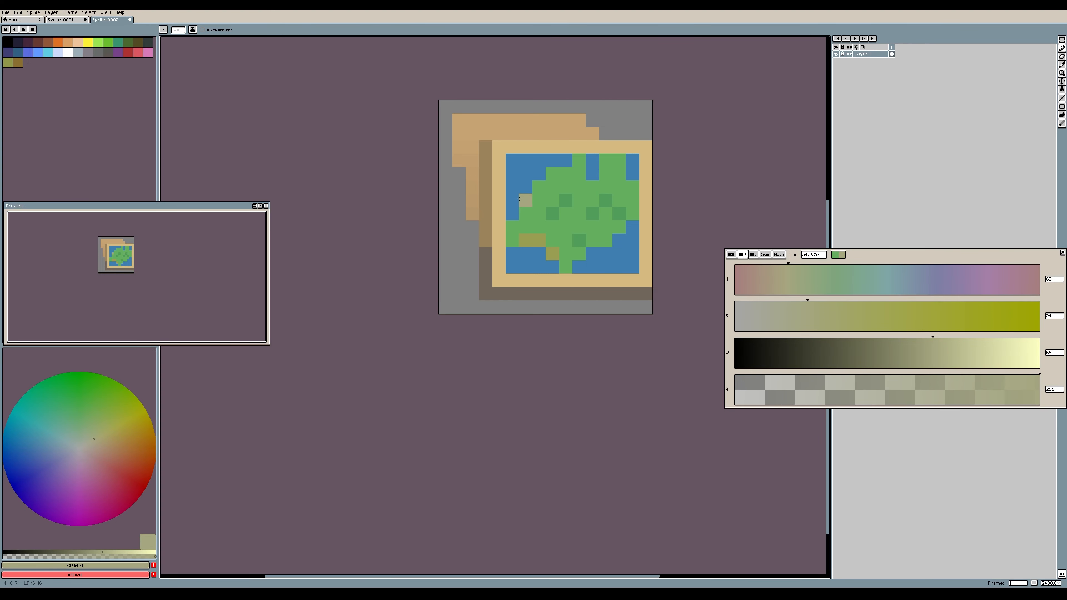
{"action": "left_click", "coordinate": [552, 201]}
{"action": "left_click", "coordinate": [766, 308]}
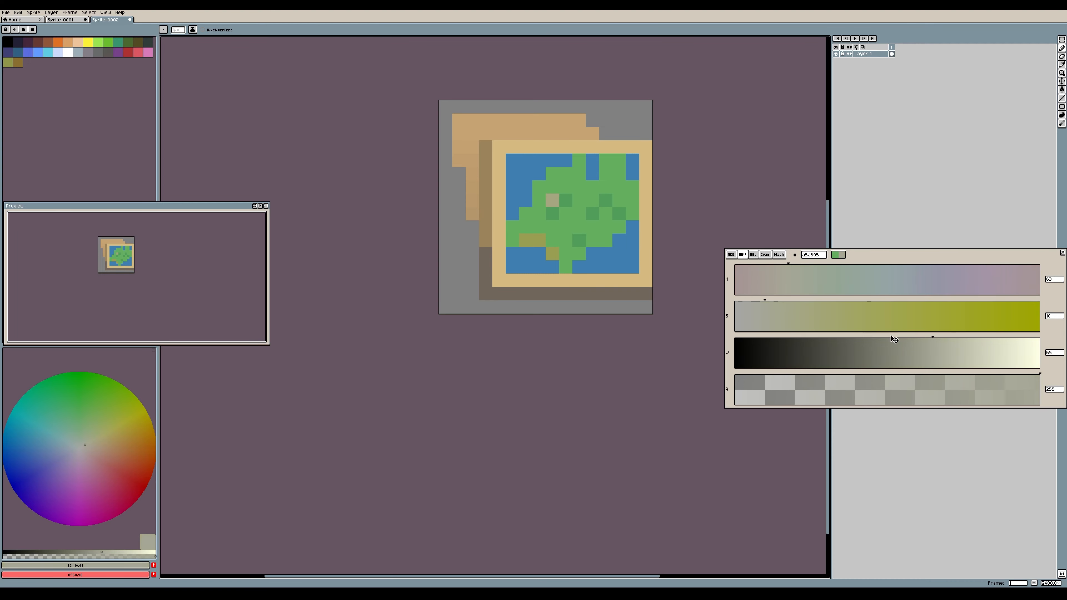
{"action": "left_click", "coordinate": [939, 345]}
{"action": "left_click", "coordinate": [555, 201]}
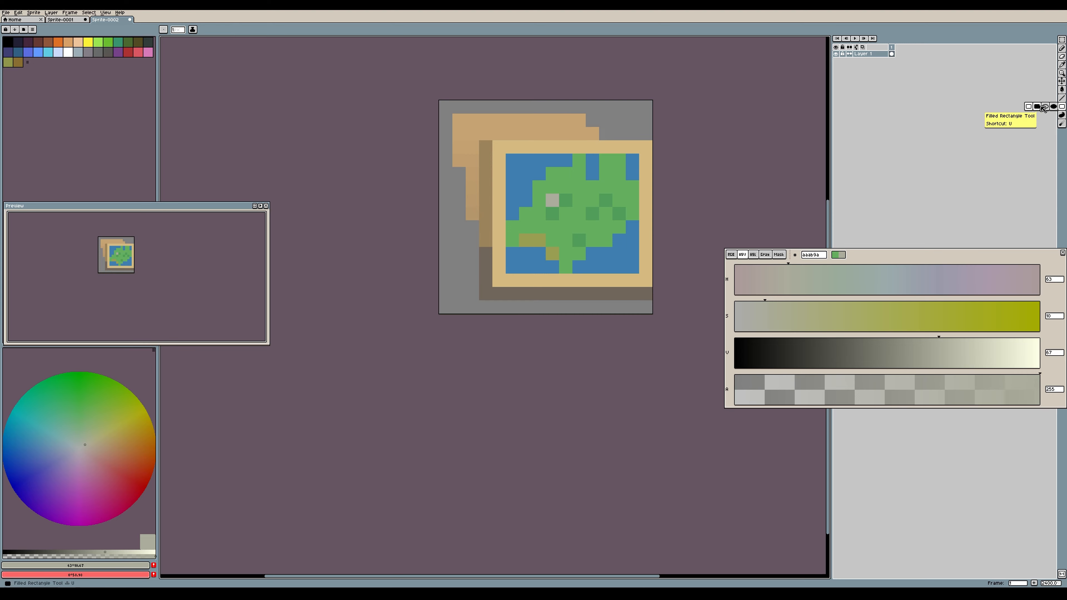
Layer translucent filled rectangles with value 21 and alpha 5 over the front sheet, building a shade that darkens toward its bottom edge
{"action": "left_click", "coordinate": [1043, 109]}
{"action": "left_click_drag", "start_coordinate": [828, 355], "coordinate": [802, 349]}
{"action": "left_click_drag", "start_coordinate": [766, 383], "coordinate": [744, 383]}
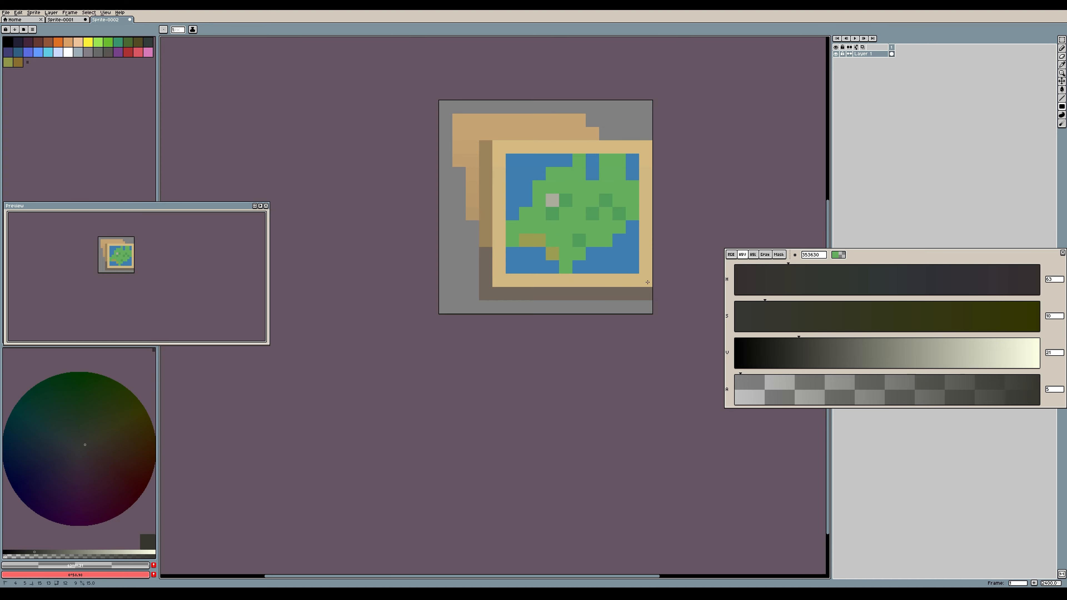
{"action": "left_click_drag", "start_coordinate": [647, 282], "coordinate": [647, 282]}
{"action": "left_click_drag", "start_coordinate": [500, 185], "coordinate": [569, 220]}
{"action": "left_click_drag", "start_coordinate": [647, 278], "coordinate": [648, 278]}
{"action": "left_click_drag", "start_coordinate": [498, 200], "coordinate": [497, 201]}
{"action": "left_click_drag", "start_coordinate": [647, 281], "coordinate": [647, 281]}
{"action": "left_click_drag", "start_coordinate": [501, 232], "coordinate": [583, 264]}
{"action": "left_click_drag", "start_coordinate": [645, 281], "coordinate": [645, 281]}
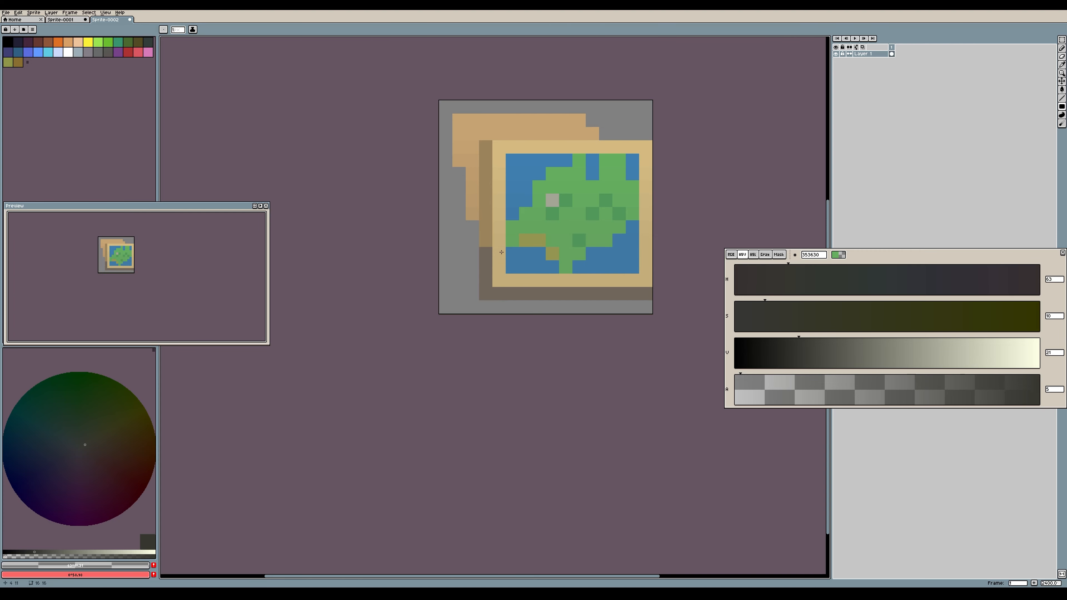
{"action": "mouse_move", "coordinate": [501, 252]}
{"action": "left_mouse_down"}
{"action": "mouse_move", "coordinate": [615, 284]}
{"action": "mouse_move", "coordinate": [644, 280]}
{"action": "left_mouse_up"}
{"action": "scroll", "coordinate": [610, 198], "scroll_direction": "up", "scroll_amount": 1}
{"action": "scroll", "coordinate": [537, 205], "scroll_direction": "down", "scroll_amount": 6}
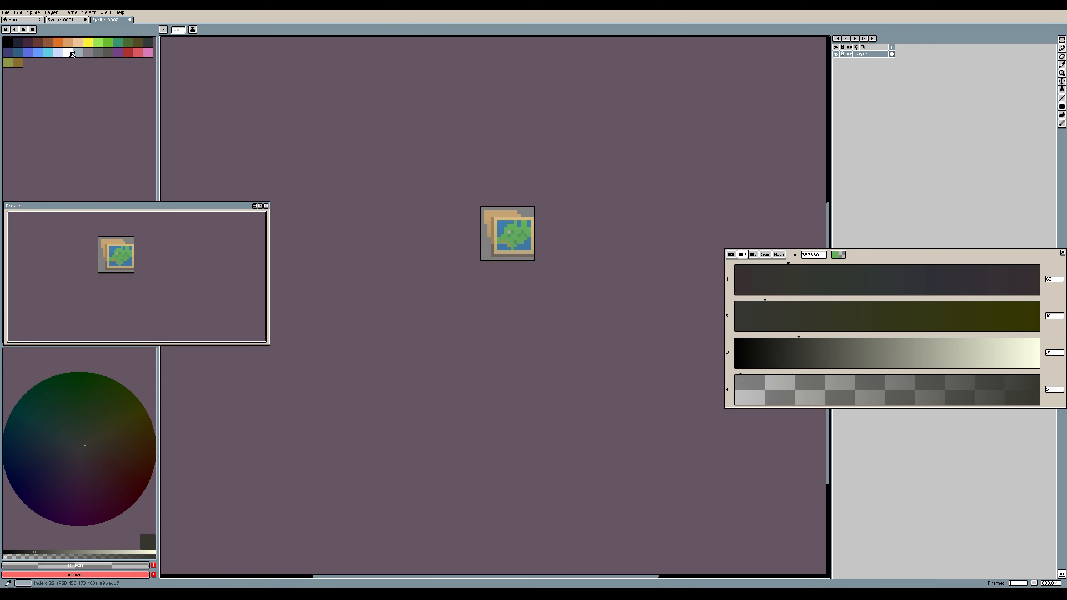
{"action": "left_click", "coordinate": [5, 12]}
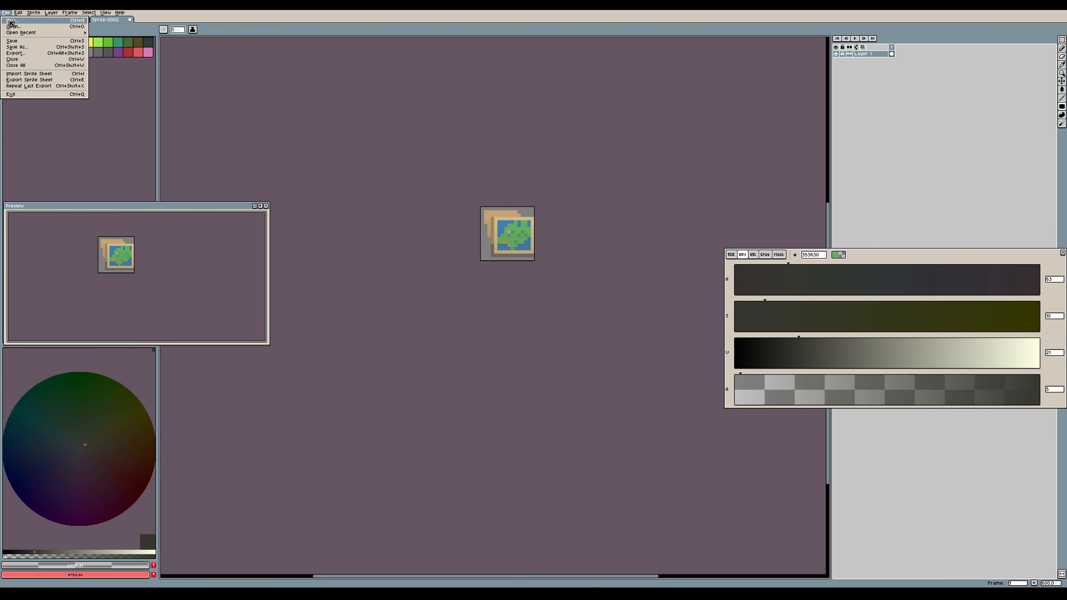
{"action": "left_click", "coordinate": [10, 21]}
{"action": "left_click", "coordinate": [518, 359]}
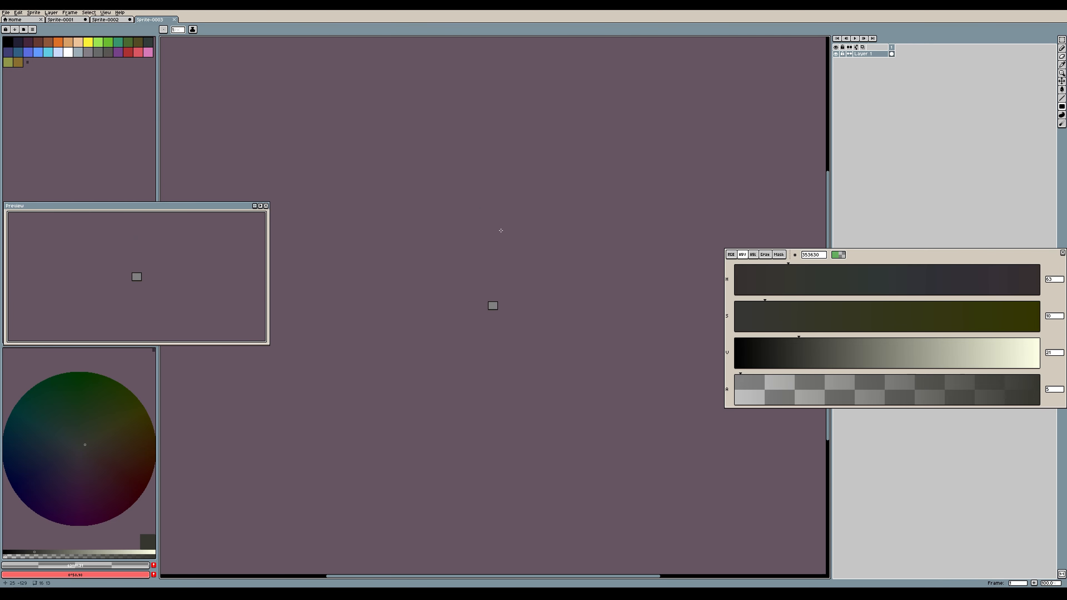
{"action": "scroll", "coordinate": [605, 222], "scroll_direction": "up", "scroll_amount": 12}
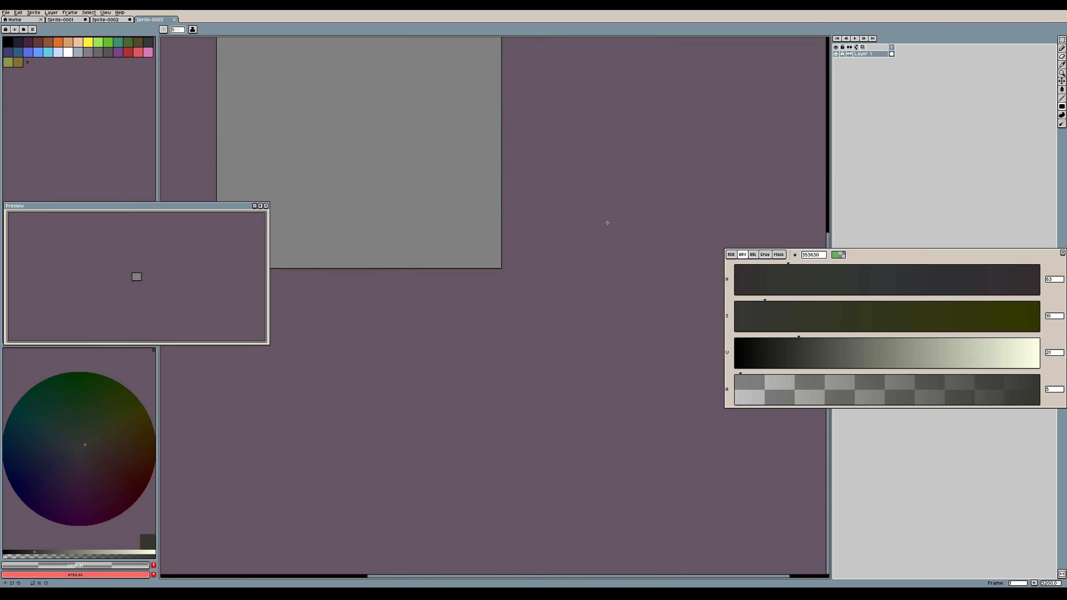
{"action": "left_click_drag", "start_coordinate": [509, 225], "coordinate": [641, 313]}
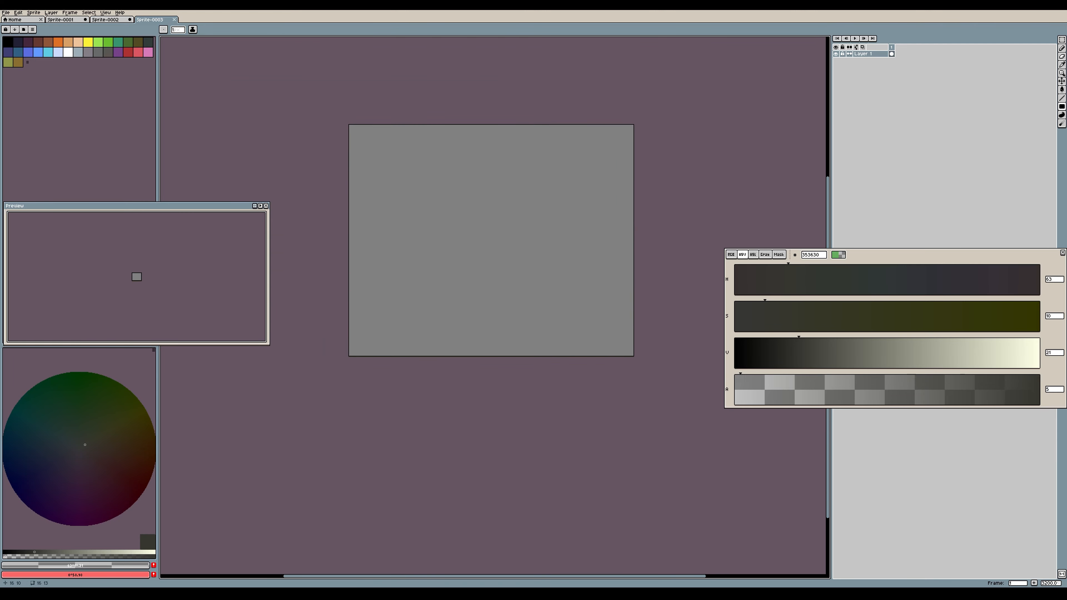
{"action": "left_click", "coordinate": [174, 20]}
Create a new RGB sprite of 16 by 16 pixels with a transparent background
{"action": "left_click", "coordinate": [7, 13]}
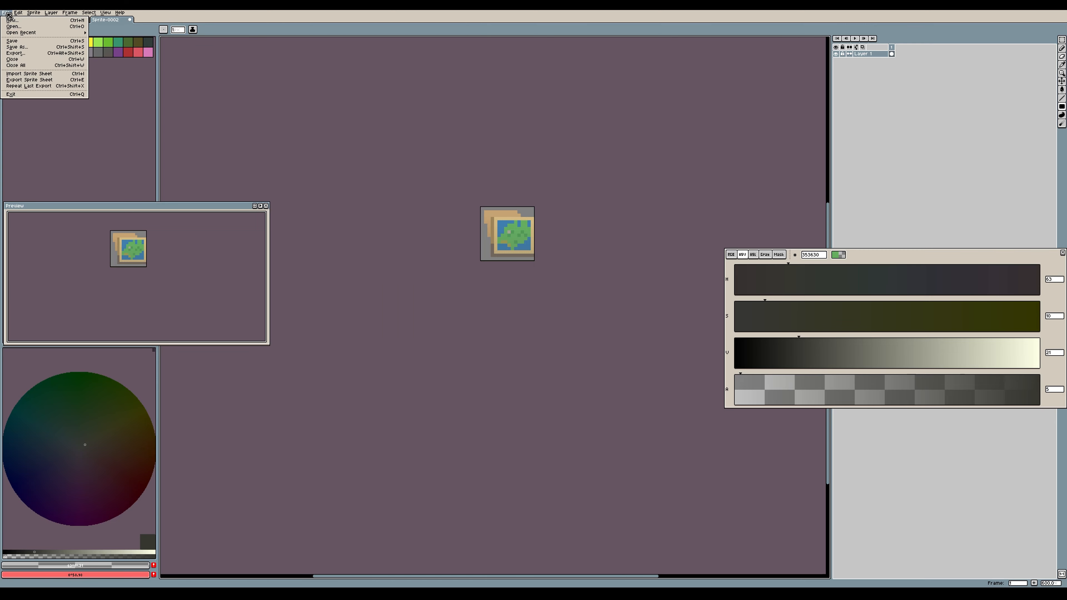
{"action": "left_click", "coordinate": [78, 21]}
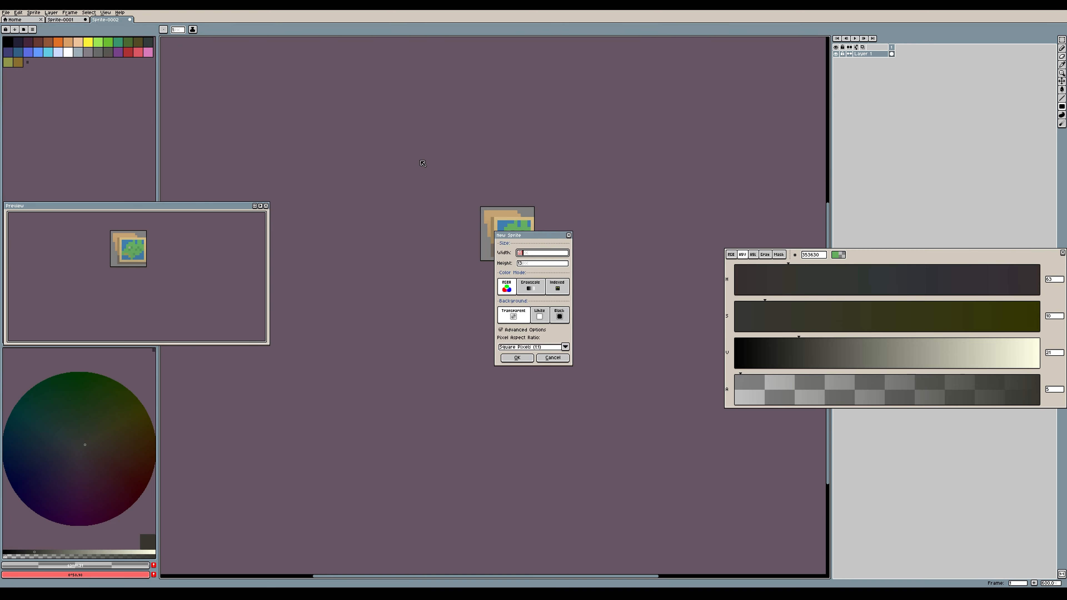
{"action": "left_click", "coordinate": [544, 264]}
{"action": "left_click", "coordinate": [530, 358]}
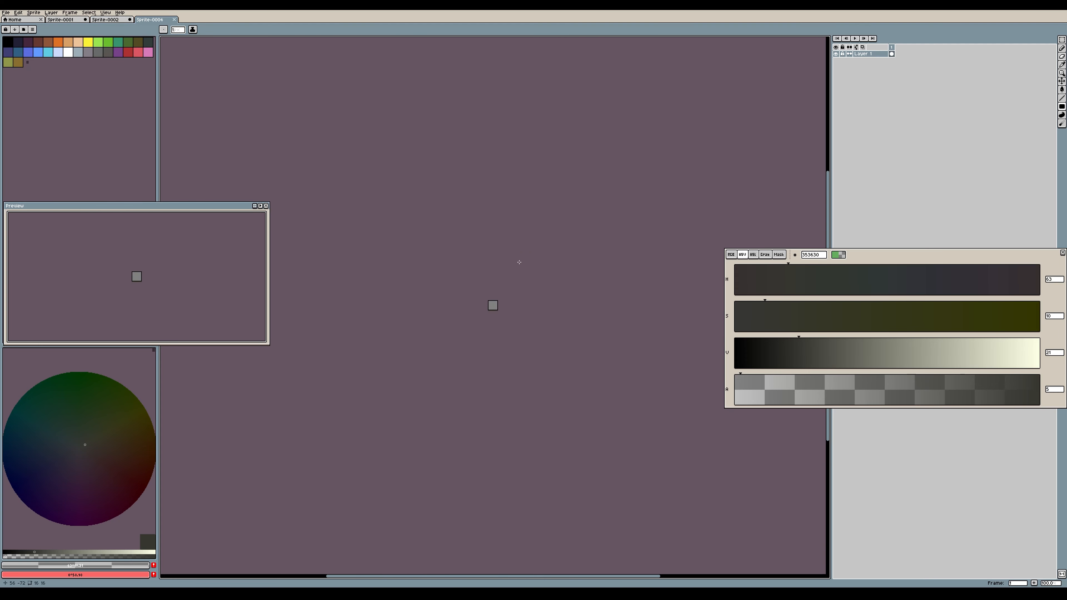
{"action": "scroll", "coordinate": [519, 262], "scroll_direction": "up", "scroll_amount": 10}
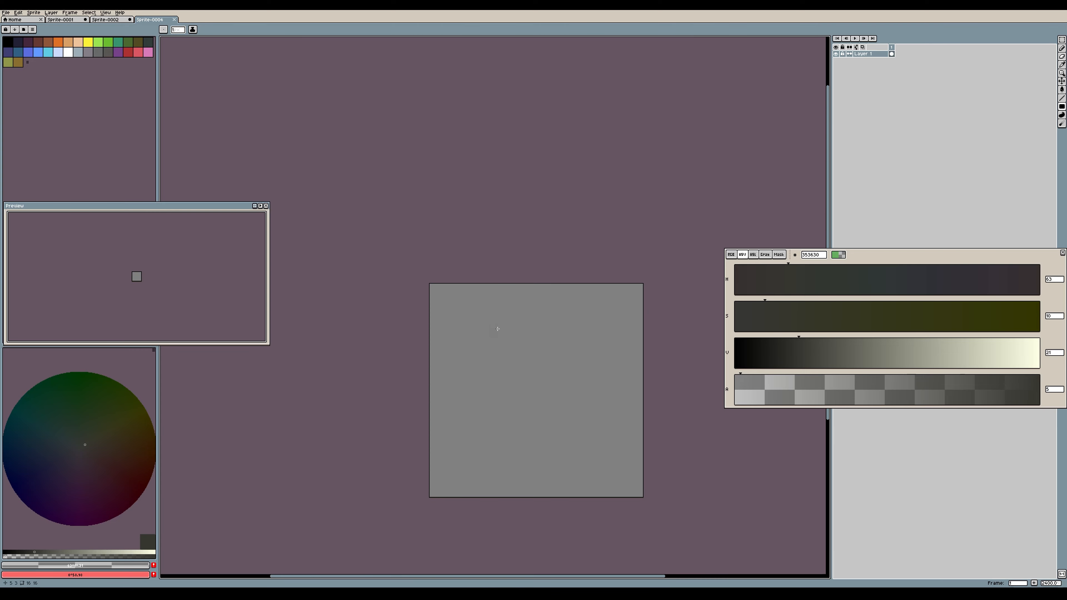
{"action": "left_click_drag", "start_coordinate": [497, 328], "coordinate": [448, 200]}
Mix a pale sand colour with hue 30, saturation 28 and value 79, and switch to the Pencil tool
{"action": "left_click", "coordinate": [842, 280]}
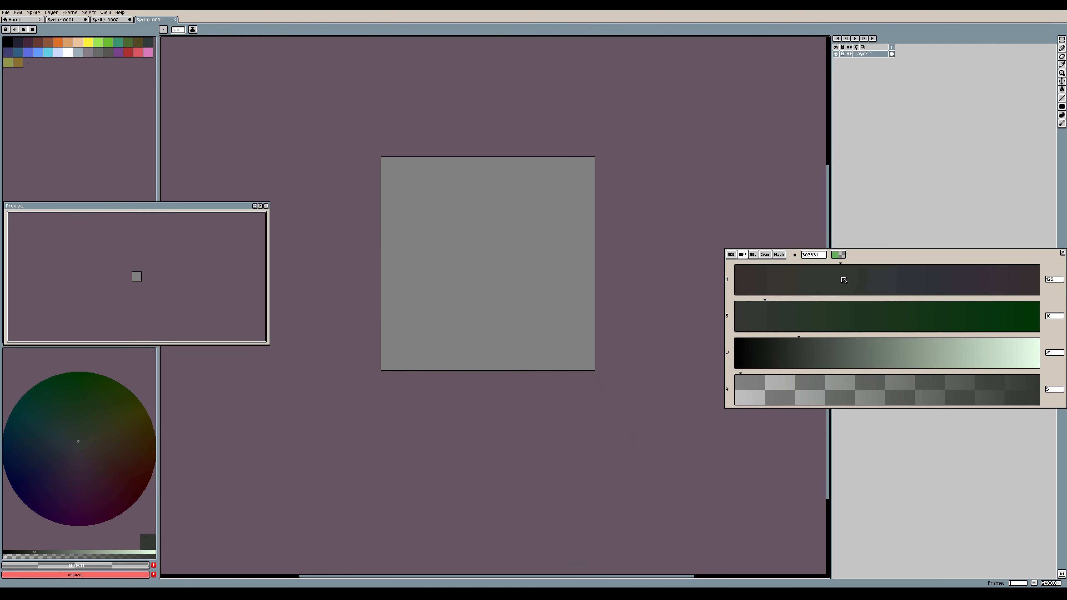
{"action": "left_click_drag", "start_coordinate": [858, 310], "coordinate": [964, 312]}
{"action": "left_click_drag", "start_coordinate": [882, 353], "coordinate": [907, 352]}
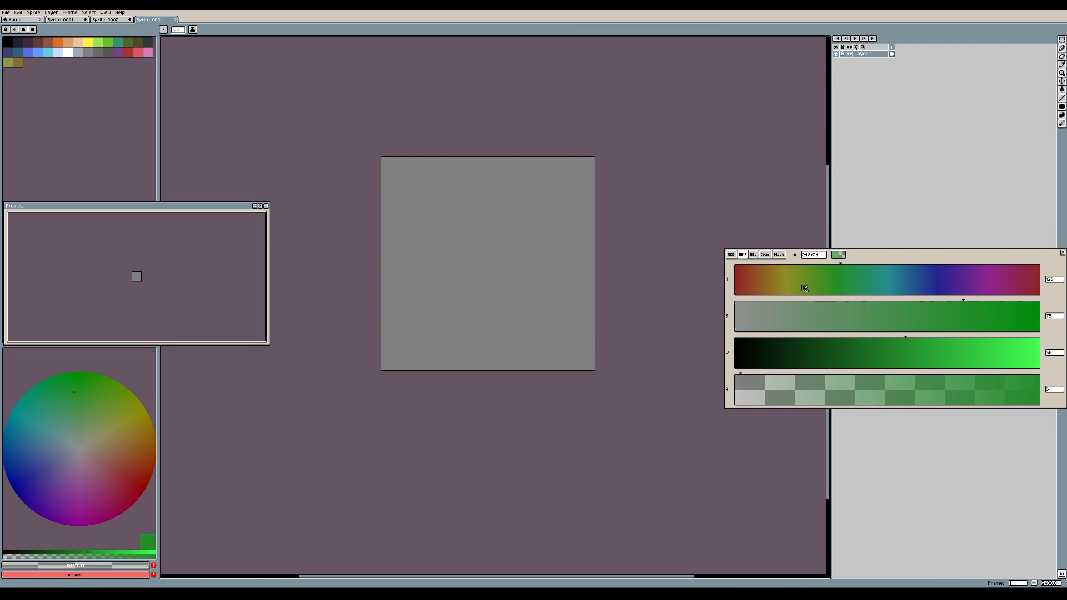
{"action": "scroll", "coordinate": [804, 289], "scroll_direction": "down", "scroll_amount": 10}
{"action": "left_click", "coordinate": [944, 350]}
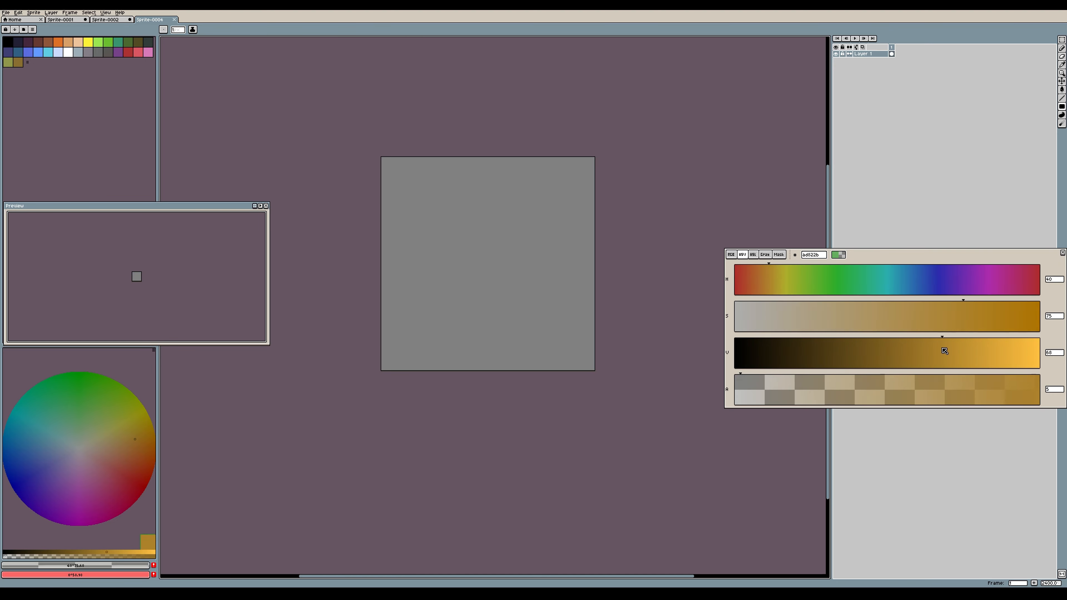
{"action": "left_click", "coordinate": [961, 349]}
{"action": "scroll", "coordinate": [775, 274], "scroll_direction": "down", "scroll_amount": 5}
{"action": "left_click", "coordinate": [883, 309]}
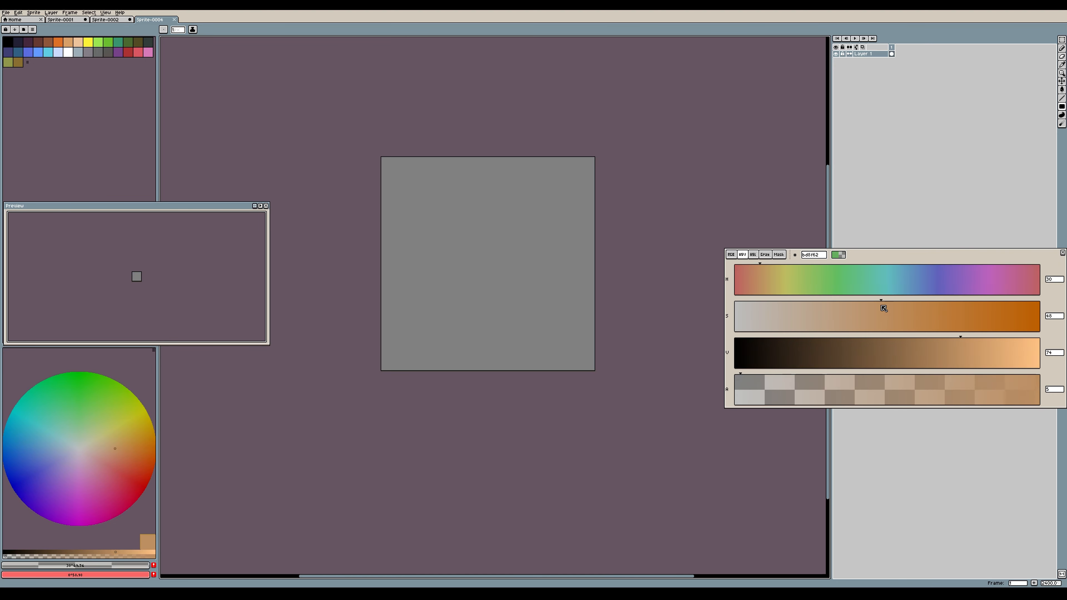
{"action": "left_click", "coordinate": [871, 308]}
{"action": "left_click", "coordinate": [833, 308]}
{"action": "left_click", "coordinate": [824, 307]}
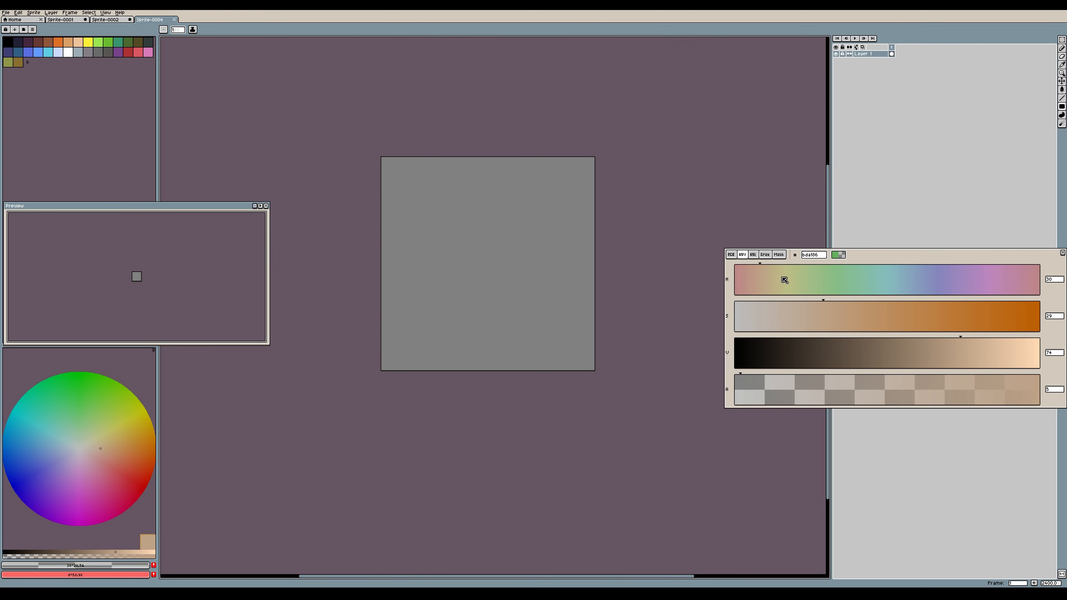
{"action": "left_click", "coordinate": [975, 343]}
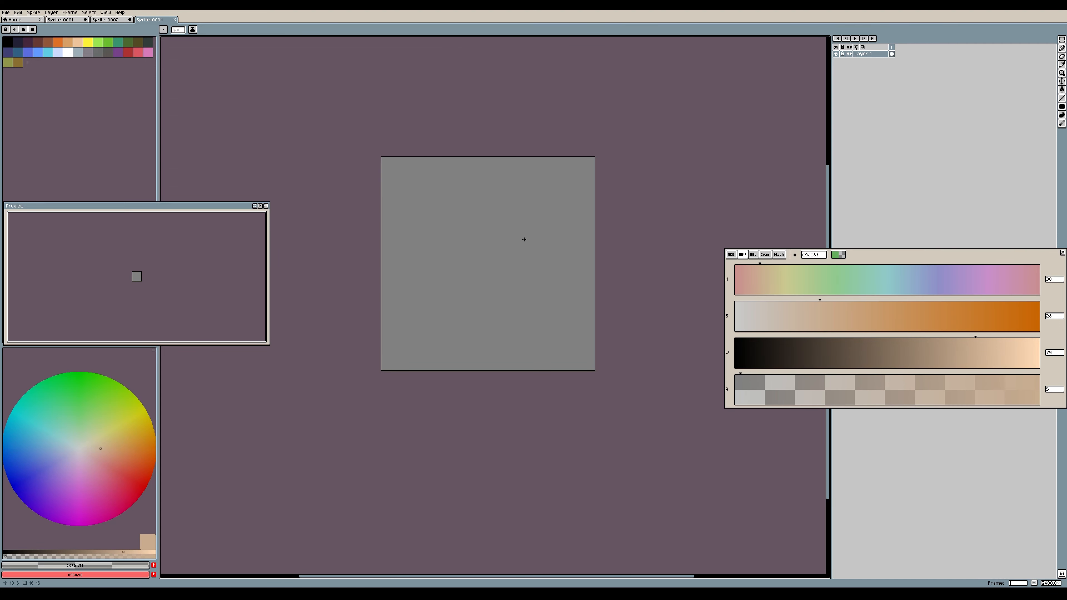
{"action": "left_click", "coordinate": [1061, 48]}
Try a nearly transparent sand stroke near the canvas's upper-left corner, and undo it
{"action": "left_click", "coordinate": [409, 195]}
{"action": "left_click_drag", "start_coordinate": [407, 195], "coordinate": [451, 227]}
{"action": "key", "text": "ctrl"}
{"action": "left_click", "coordinate": [79, 12]}
{"action": "mouse_move", "coordinate": [93, 12]}
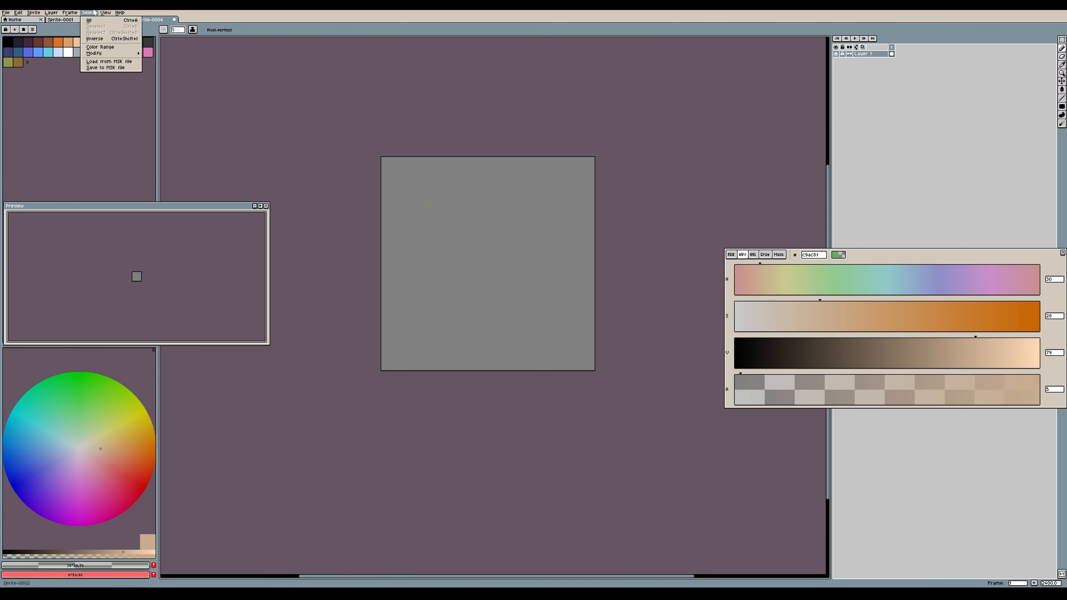
{"action": "left_click", "coordinate": [508, 200]}
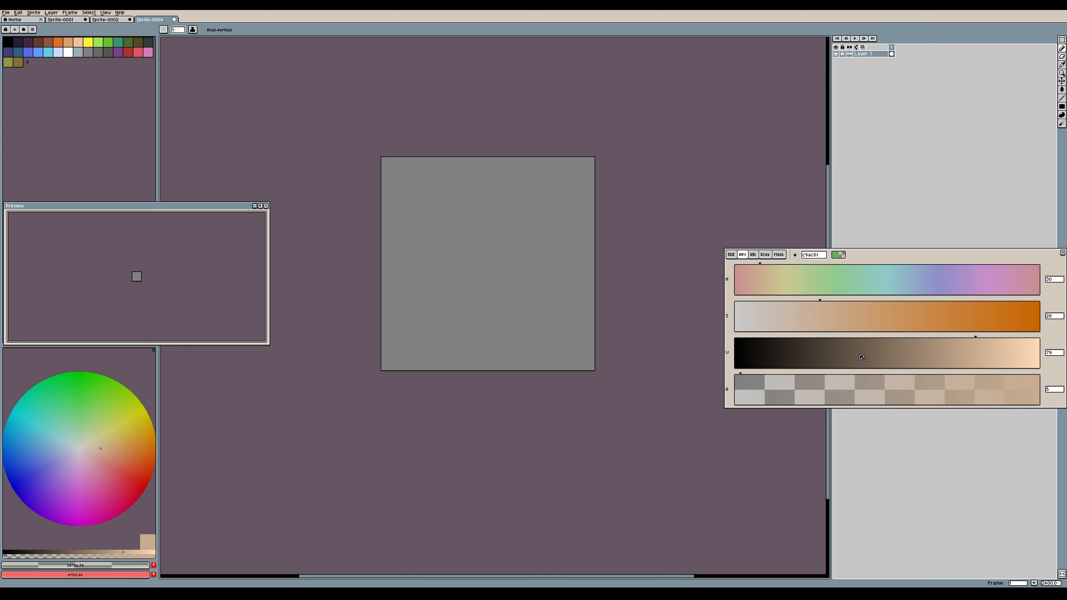
Set the sand colour's alpha to 255 and paint a V-shaped pixel line across the canvas's upper-left area
{"action": "left_click_drag", "start_coordinate": [844, 385], "coordinate": [1059, 373]}
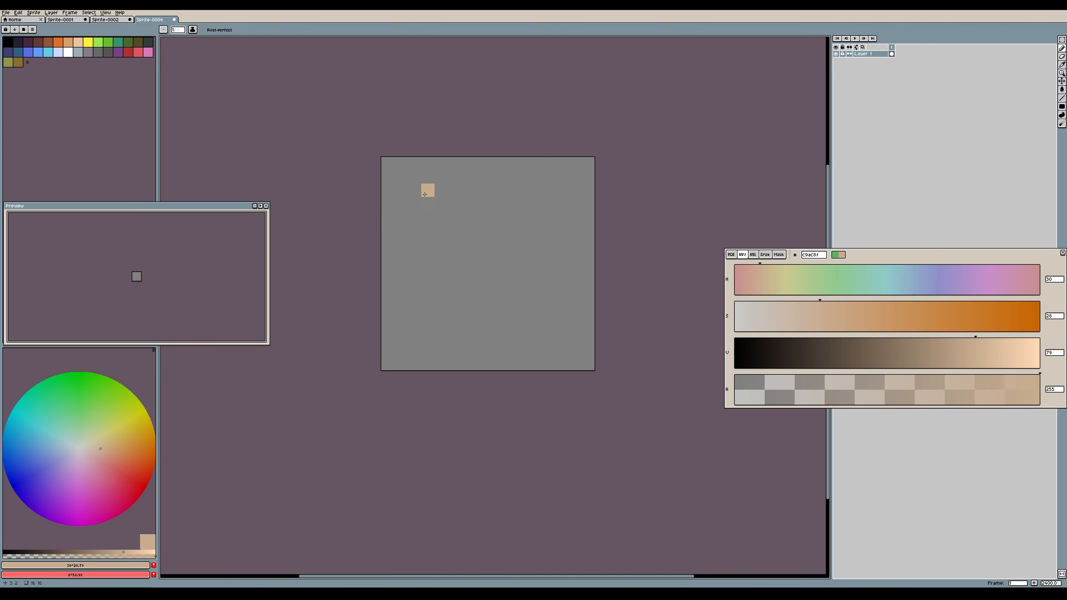
{"action": "left_click", "coordinate": [401, 180]}
{"action": "left_click", "coordinate": [412, 187]}
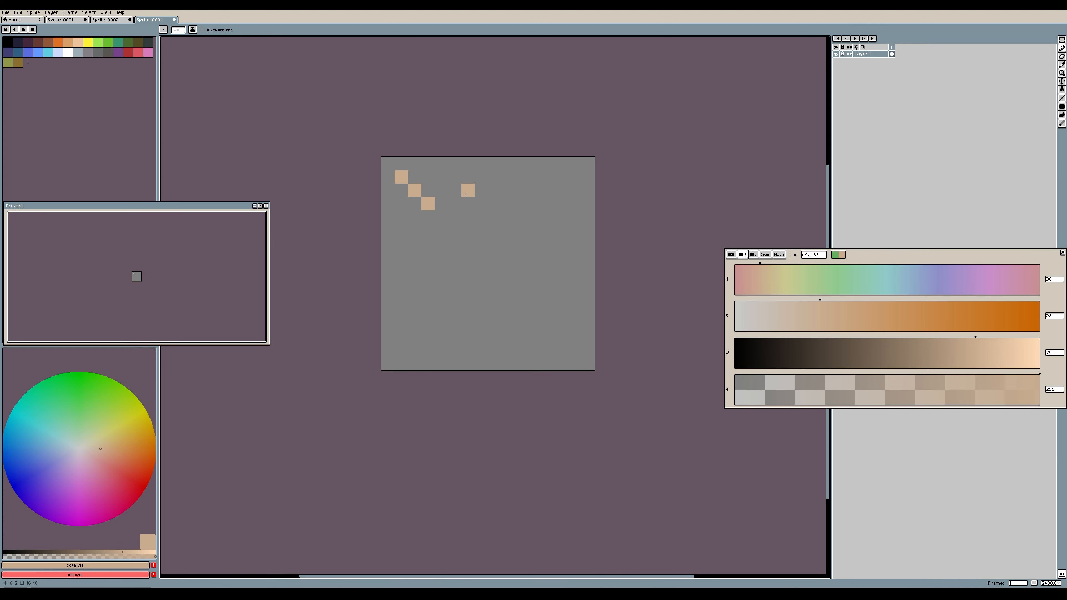
{"action": "left_click", "coordinate": [441, 217]}
{"action": "left_click", "coordinate": [456, 206]}
{"action": "left_click", "coordinate": [468, 192]}
{"action": "left_click", "coordinate": [485, 181]}
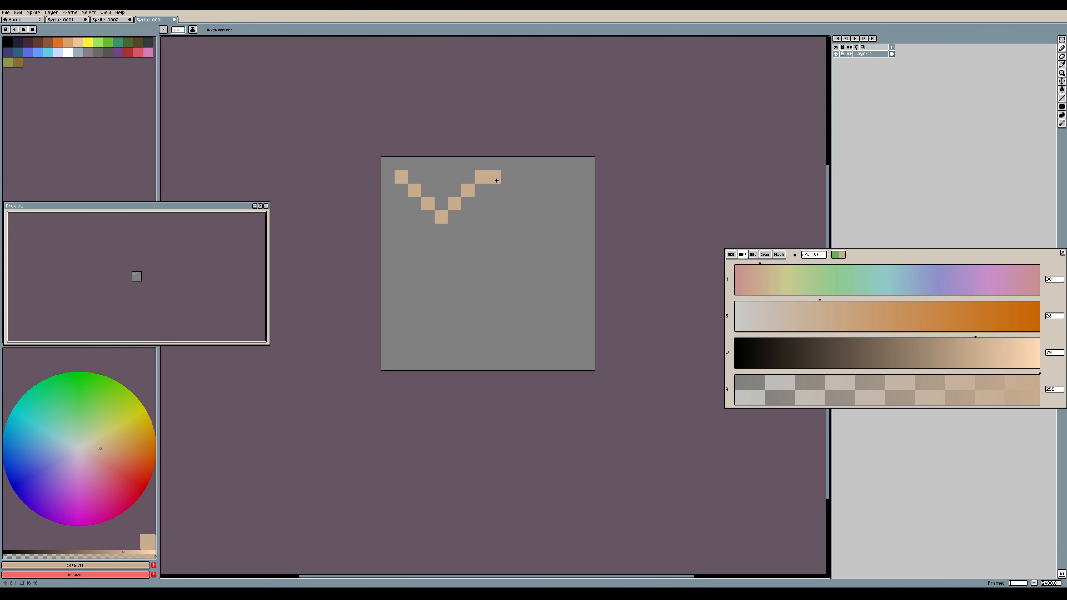
Extend the sand pixel line down to the right in two-pixel stair steps and erase the surplus corner pixel
{"action": "left_click", "coordinate": [495, 177]}
{"action": "mouse_move", "coordinate": [513, 191]}
{"action": "left_mouse_down"}
{"action": "mouse_move", "coordinate": [558, 206]}
{"action": "mouse_move", "coordinate": [545, 206]}
{"action": "mouse_move", "coordinate": [561, 219]}
{"action": "left_mouse_up"}
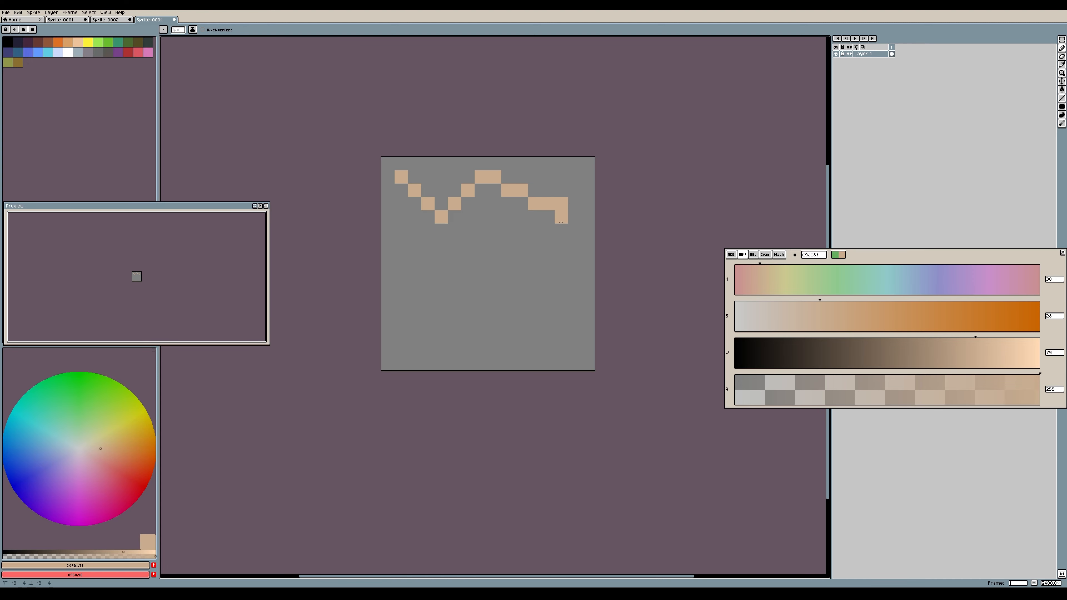
{"action": "left_click", "coordinate": [574, 217]}
{"action": "left_click", "coordinate": [1063, 57]}
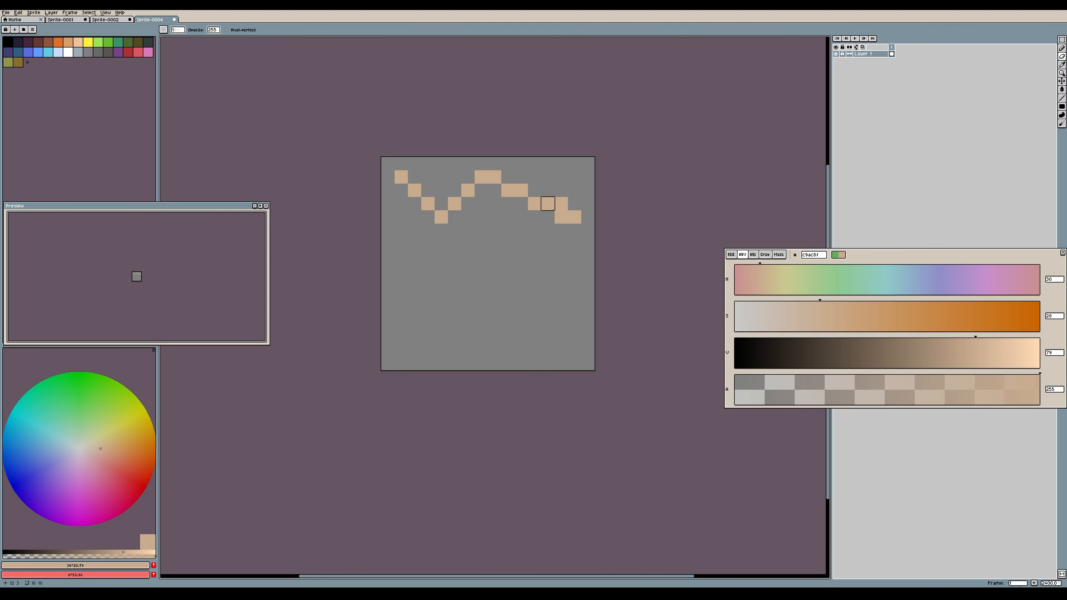
{"action": "left_click", "coordinate": [561, 203]}
Select the canvas's upper half, place a copy of the zigzag line 10 pixels lower, and clear the selection
{"action": "left_click", "coordinate": [1061, 39]}
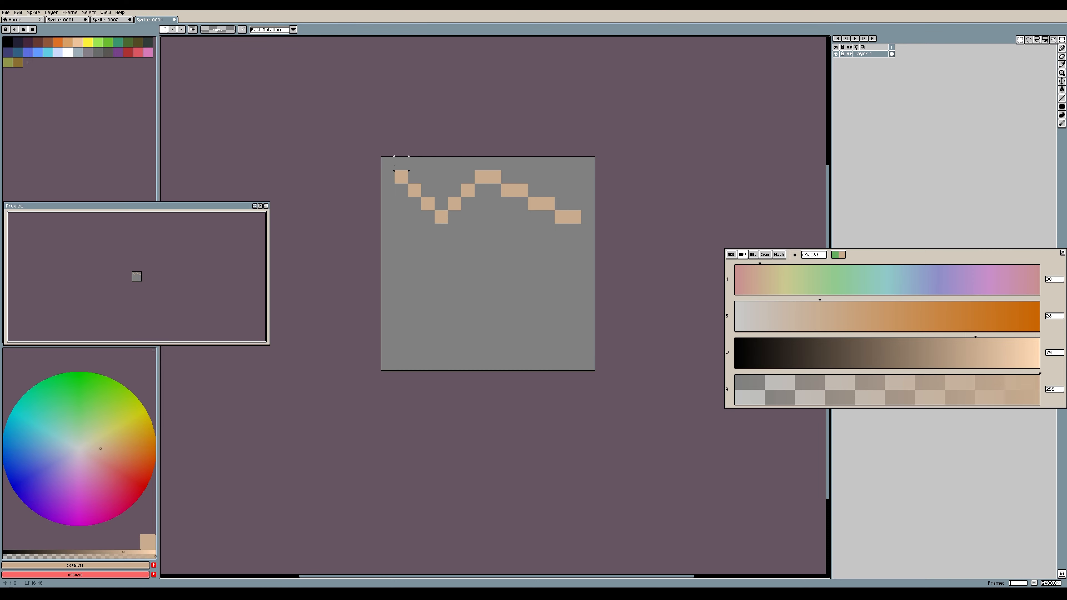
{"action": "left_click_drag", "start_coordinate": [374, 163], "coordinate": [596, 260]}
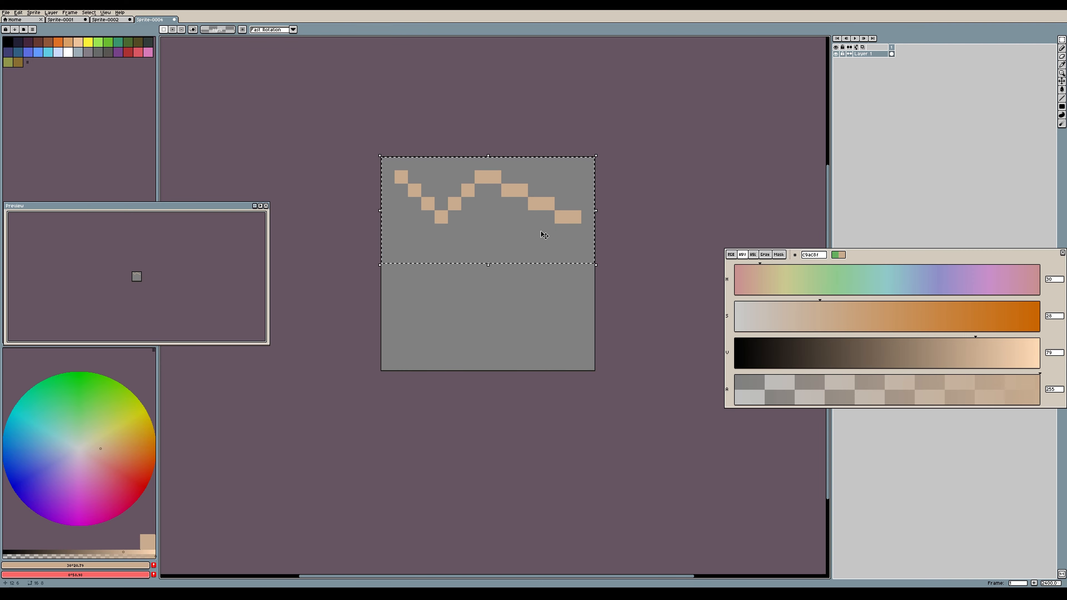
{"action": "left_click_drag", "start_coordinate": [498, 204], "coordinate": [498, 337]}
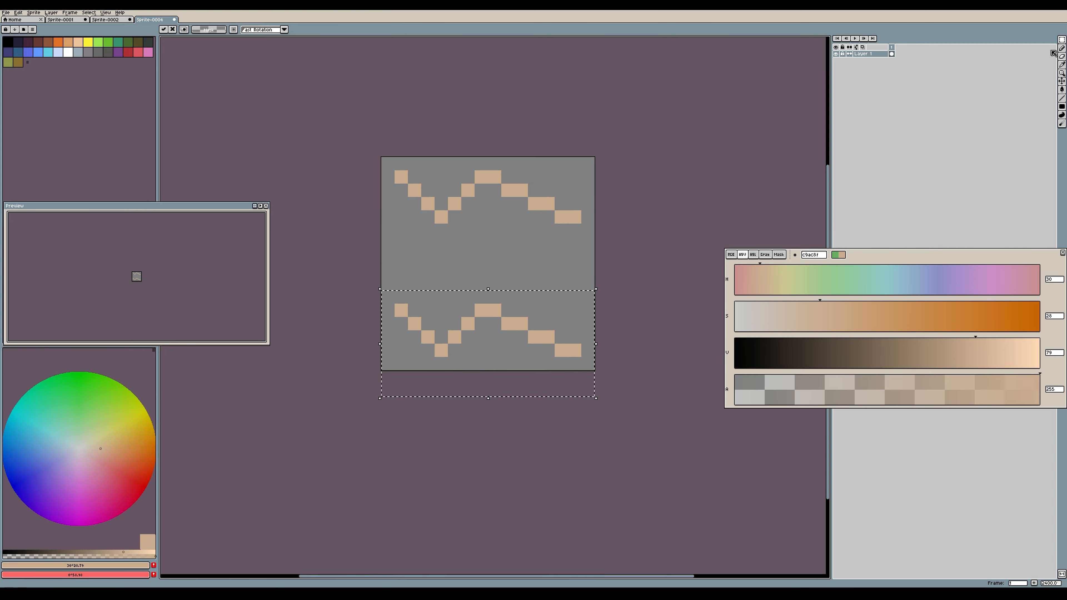
{"action": "key", "text": "b"}
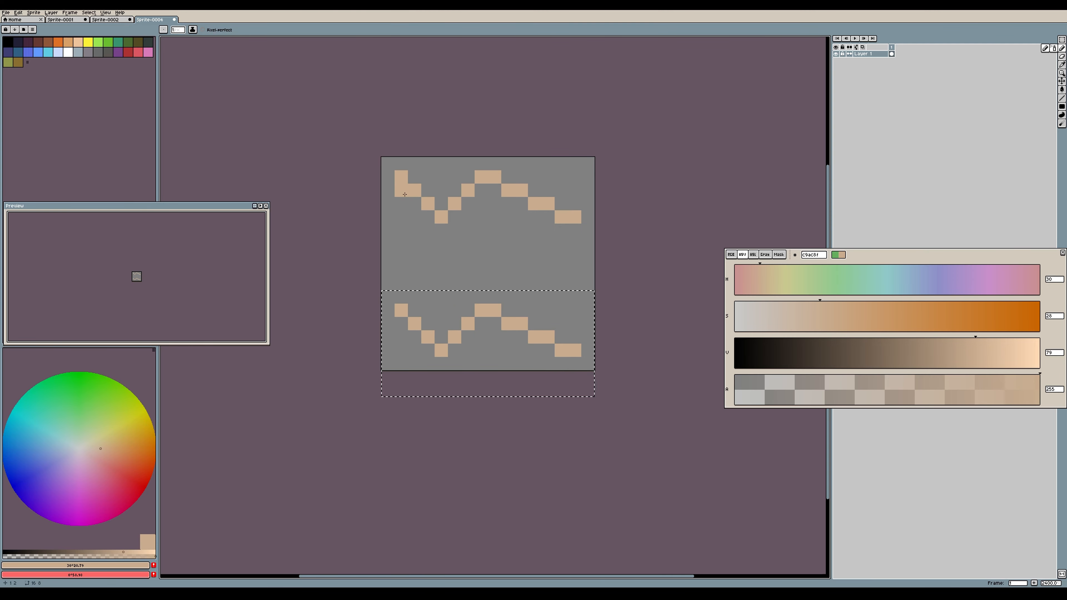
{"action": "left_click", "coordinate": [406, 225]}
{"action": "key", "text": "ctrl+z"}
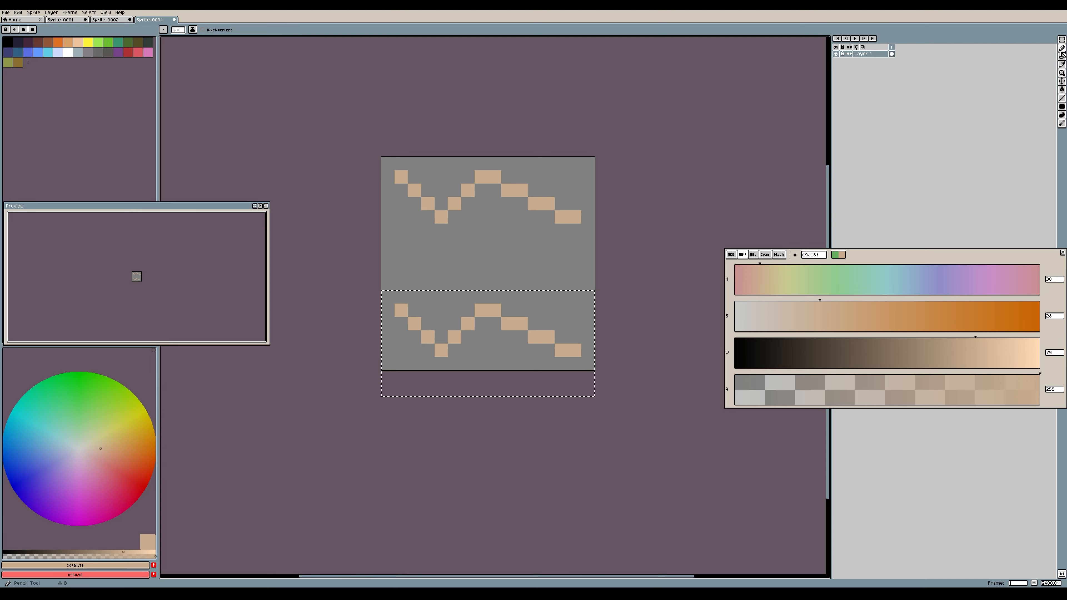
{"action": "left_click", "coordinate": [489, 270]}
{"action": "key", "text": "ctrl+z"}
{"action": "key", "text": "ctrl+d"}
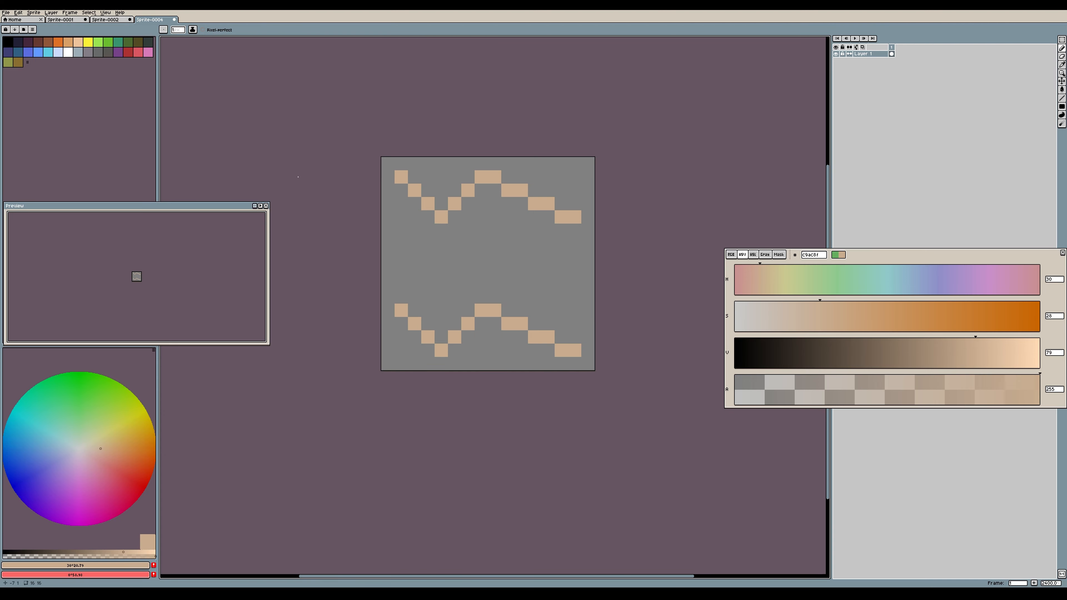
Connect the upper and lower zigzag lines with four vertical sand lines at the outer edges and both folds
{"action": "left_click", "coordinate": [401, 190]}
{"action": "left_click_drag", "start_coordinate": [401, 189], "coordinate": [402, 297]}
{"action": "left_click_drag", "start_coordinate": [441, 231], "coordinate": [444, 334]}
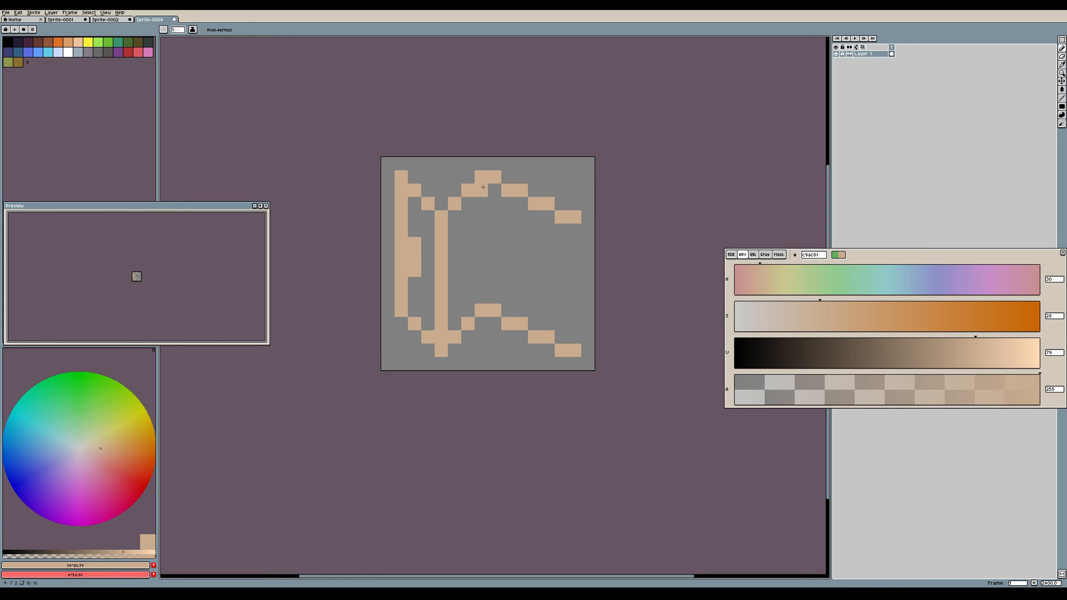
{"action": "left_click_drag", "start_coordinate": [483, 187], "coordinate": [481, 296]}
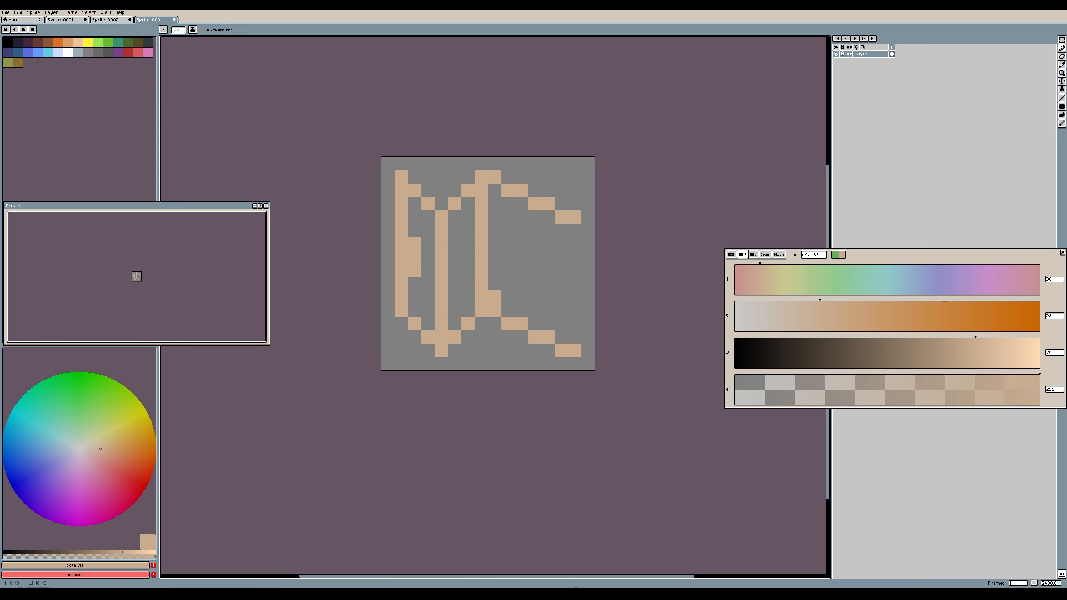
{"action": "left_click_drag", "start_coordinate": [575, 231], "coordinate": [574, 339]}
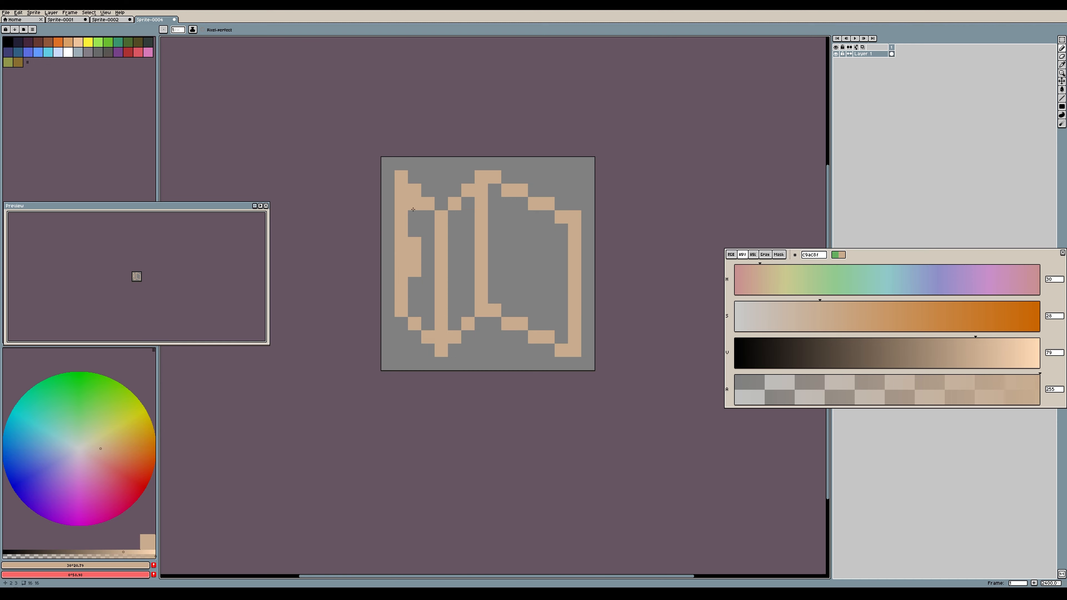
Fill the left and right map panels with solid sand pixels, leaving the middle fold open
{"action": "left_click", "coordinate": [414, 203]}
{"action": "mouse_move", "coordinate": [414, 212]}
{"action": "left_mouse_down"}
{"action": "mouse_move", "coordinate": [427, 231]}
{"action": "mouse_move", "coordinate": [428, 313]}
{"action": "mouse_move", "coordinate": [415, 283]}
{"action": "mouse_move", "coordinate": [415, 311]}
{"action": "left_mouse_up"}
{"action": "mouse_move", "coordinate": [494, 190]}
{"action": "left_mouse_down"}
{"action": "mouse_move", "coordinate": [497, 299]}
{"action": "mouse_move", "coordinate": [532, 307]}
{"action": "mouse_move", "coordinate": [556, 334]}
{"action": "mouse_move", "coordinate": [558, 227]}
{"action": "mouse_move", "coordinate": [516, 204]}
{"action": "mouse_move", "coordinate": [494, 227]}
{"action": "mouse_move", "coordinate": [524, 226]}
{"action": "mouse_move", "coordinate": [508, 262]}
{"action": "mouse_move", "coordinate": [518, 222]}
{"action": "mouse_move", "coordinate": [513, 276]}
{"action": "mouse_move", "coordinate": [505, 246]}
{"action": "mouse_move", "coordinate": [542, 301]}
{"action": "mouse_move", "coordinate": [548, 261]}
{"action": "mouse_move", "coordinate": [531, 223]}
{"action": "mouse_move", "coordinate": [523, 269]}
{"action": "mouse_move", "coordinate": [534, 250]}
{"action": "left_mouse_up"}
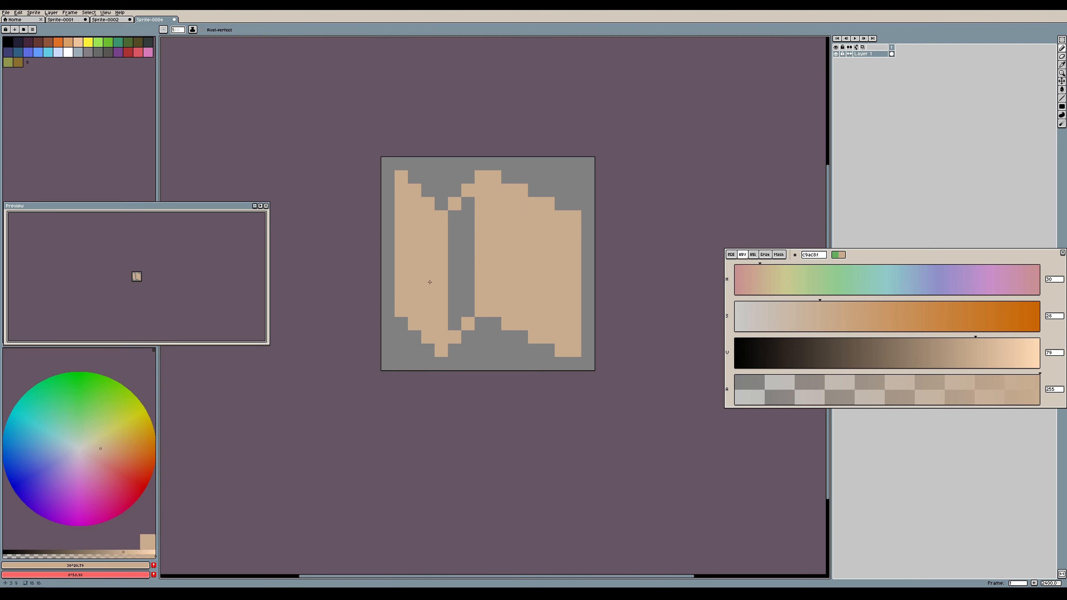
Mix a reddish brown with hue 19, saturation 34 and value 68, and paint the map's middle fold panel
{"action": "left_click", "coordinate": [942, 342]}
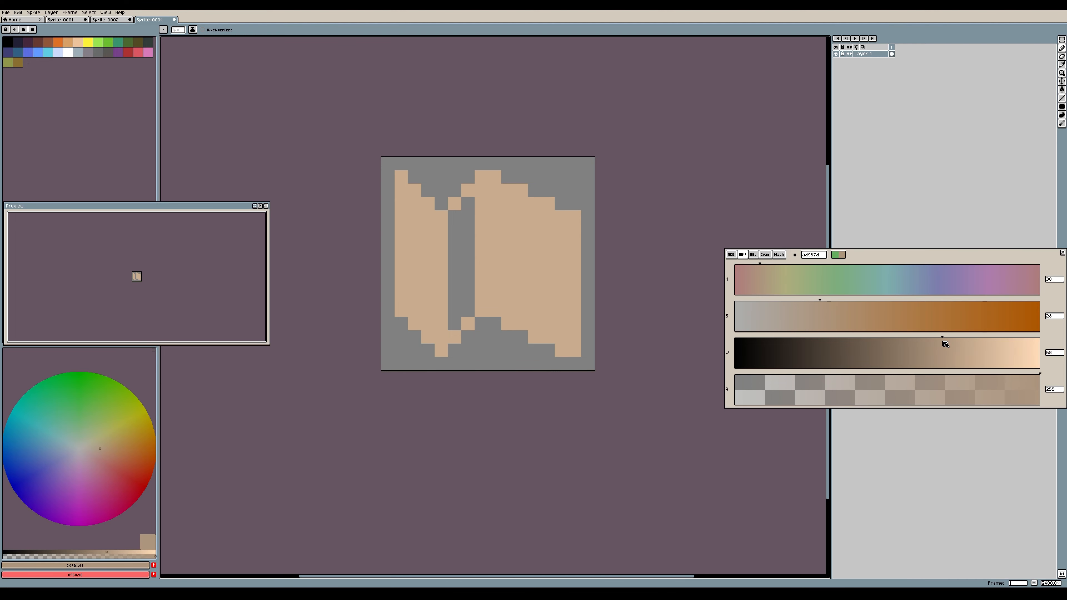
{"action": "left_click", "coordinate": [839, 307]}
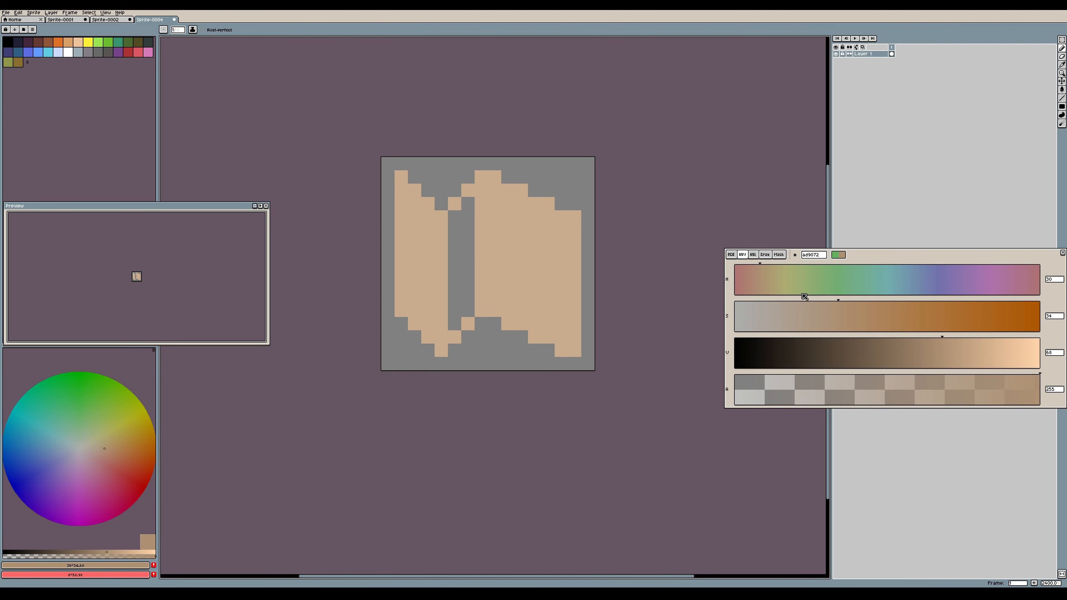
{"action": "left_click", "coordinate": [750, 269]}
{"action": "left_click", "coordinate": [464, 205]}
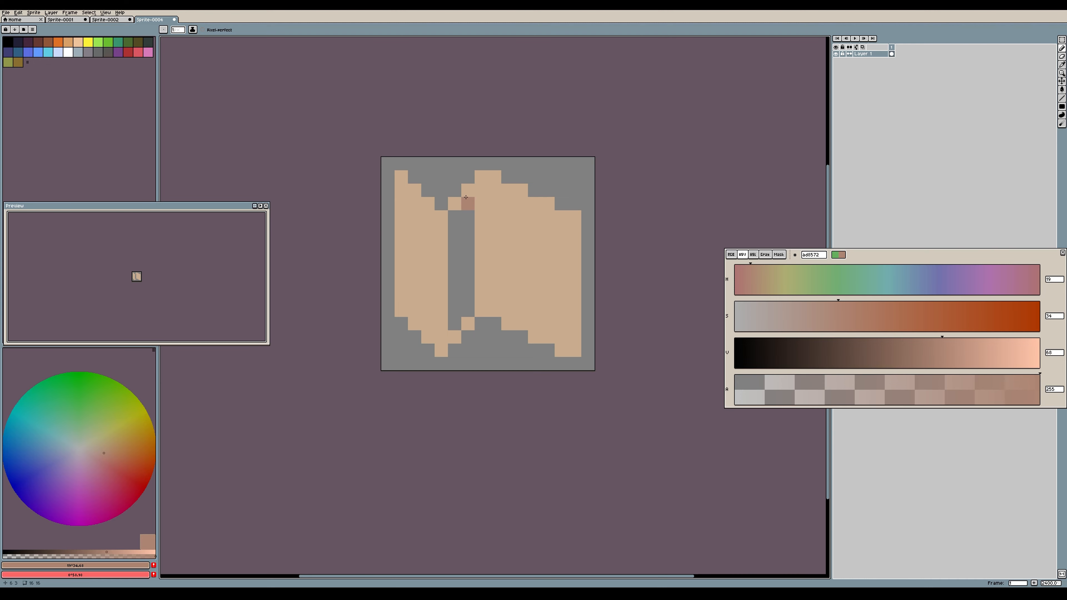
{"action": "mouse_move", "coordinate": [466, 190]}
{"action": "left_mouse_down"}
{"action": "mouse_move", "coordinate": [474, 319]}
{"action": "mouse_move", "coordinate": [455, 205]}
{"action": "mouse_move", "coordinate": [460, 334]}
{"action": "left_mouse_up"}
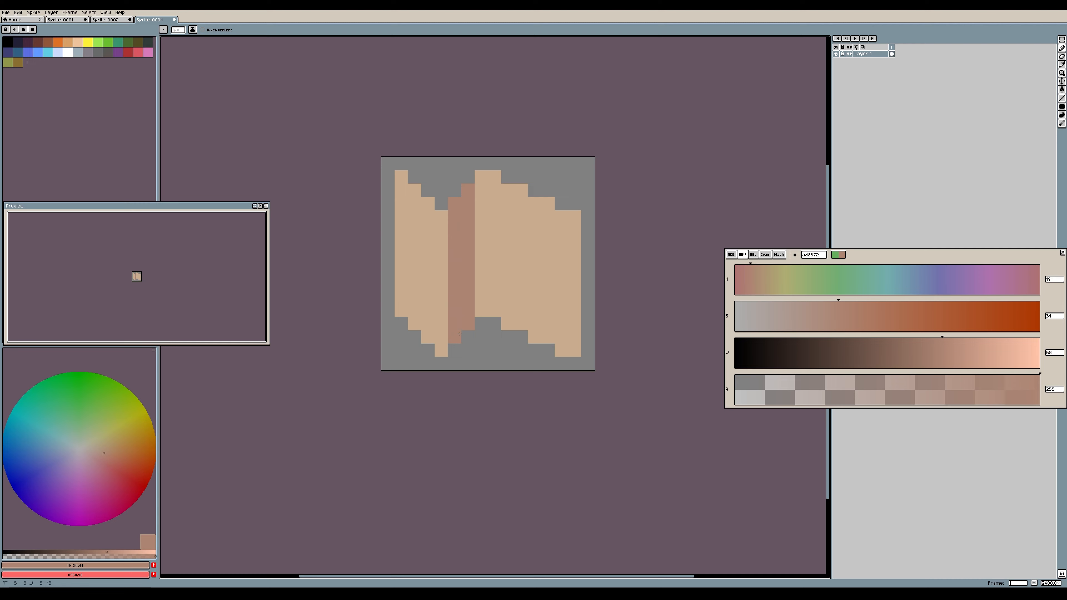
Lower the reddish brown's alpha to 65 and bucket-fill the left map panel to shade it lightly
{"action": "scroll", "coordinate": [163, 278], "scroll_direction": "up", "scroll_amount": 2}
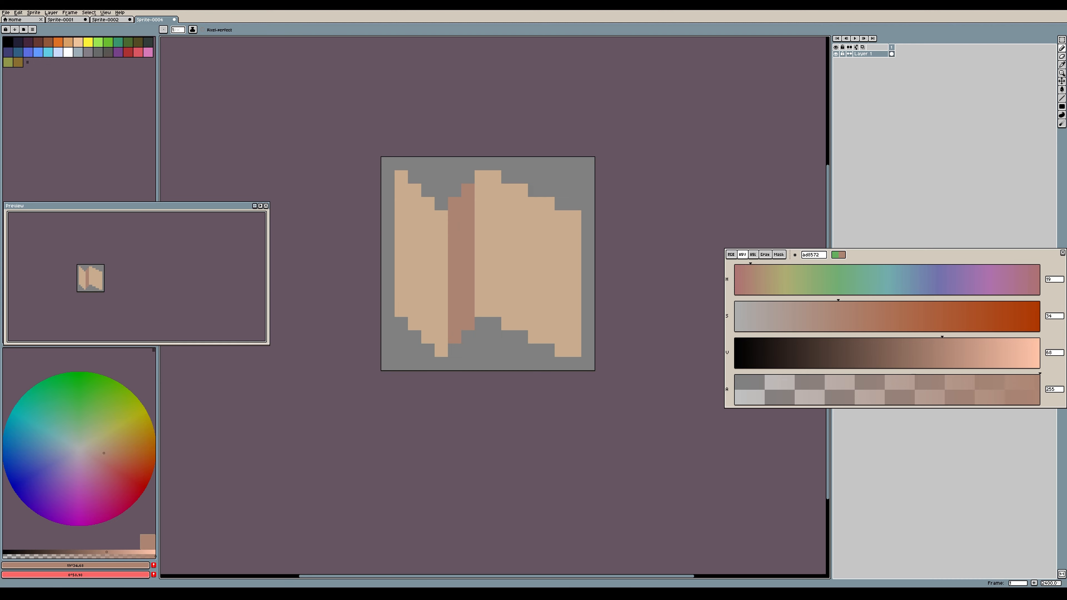
{"action": "left_click", "coordinate": [867, 379]}
{"action": "left_click", "coordinate": [812, 374]}
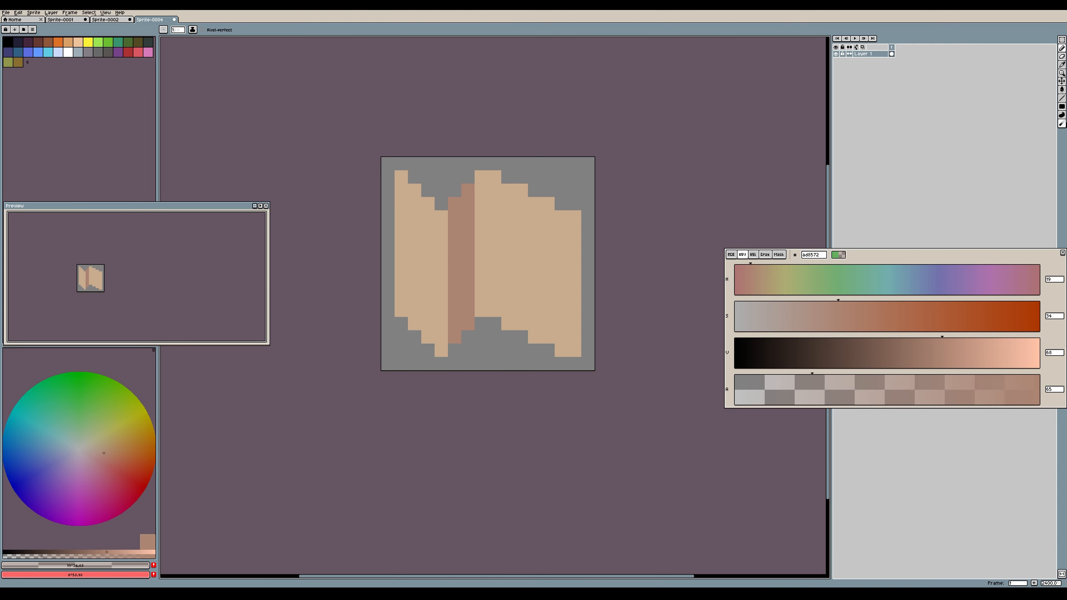
{"action": "left_click", "coordinate": [1062, 89]}
{"action": "left_click", "coordinate": [418, 248]}
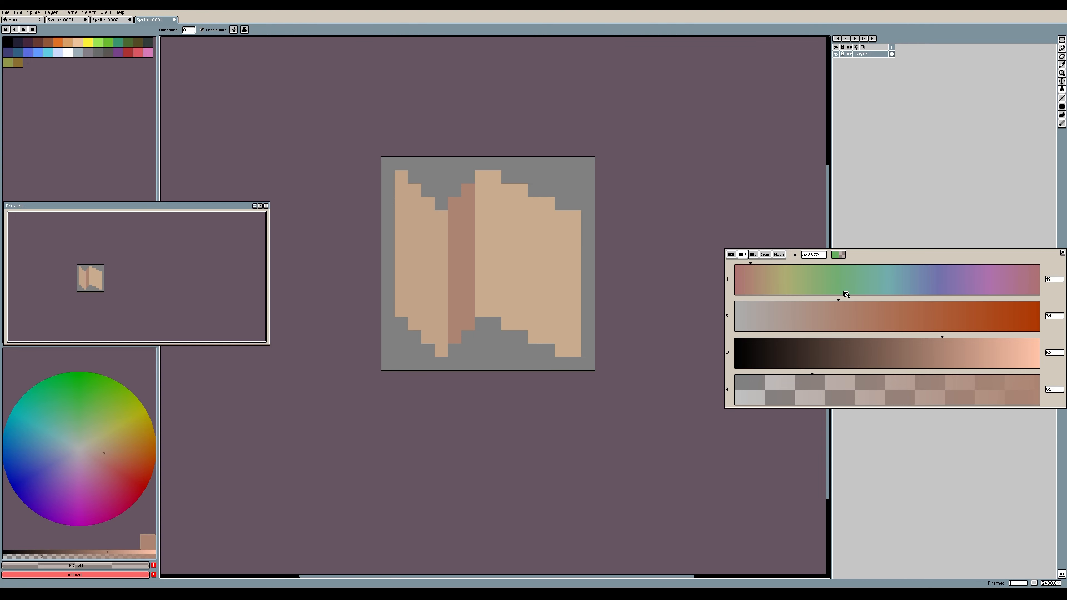
Mix a semi-transparent green with hue 107, saturation 61, value 59 and alpha 160
{"action": "left_click", "coordinate": [825, 272]}
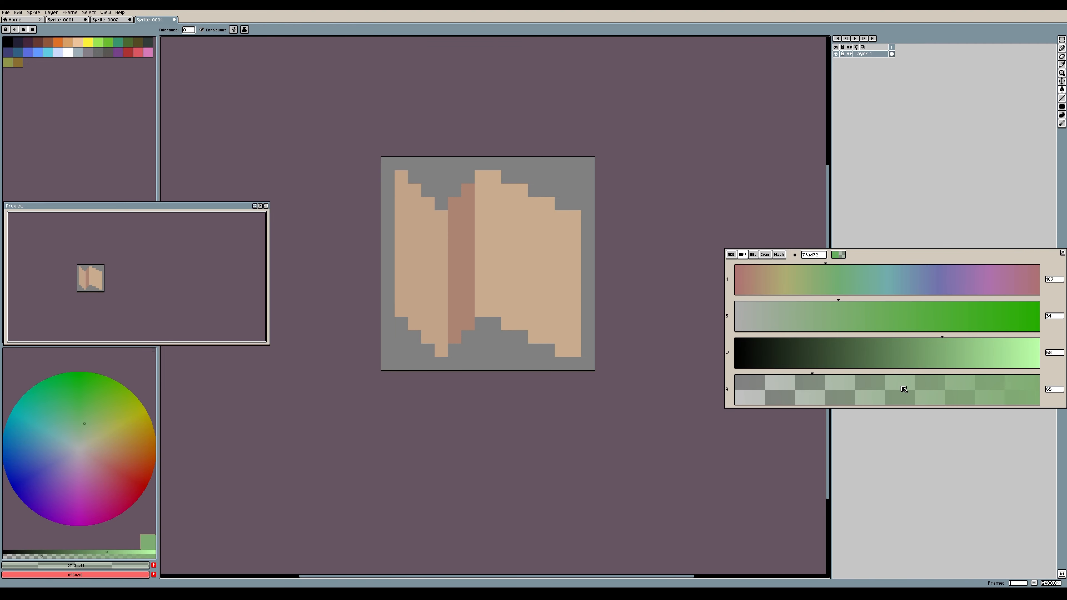
{"action": "left_click", "coordinate": [920, 381]}
{"action": "left_click", "coordinate": [923, 308]}
{"action": "left_click_drag", "start_coordinate": [921, 346], "coordinate": [917, 344]}
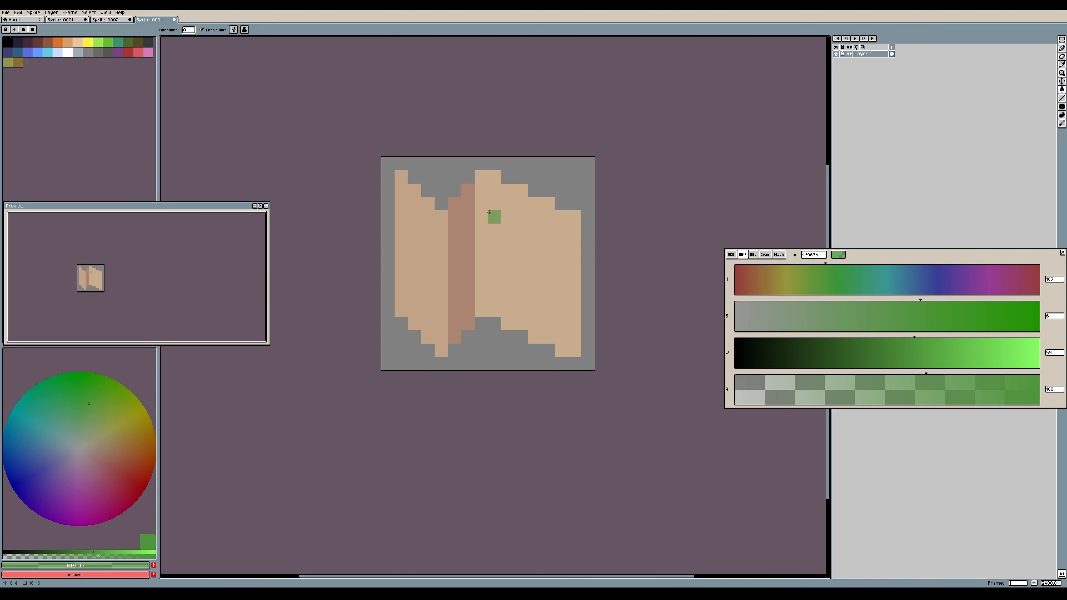
Try a green bucket fill and a green pencil stroke on the right map panel, and undo both
{"action": "left_click", "coordinate": [494, 226]}
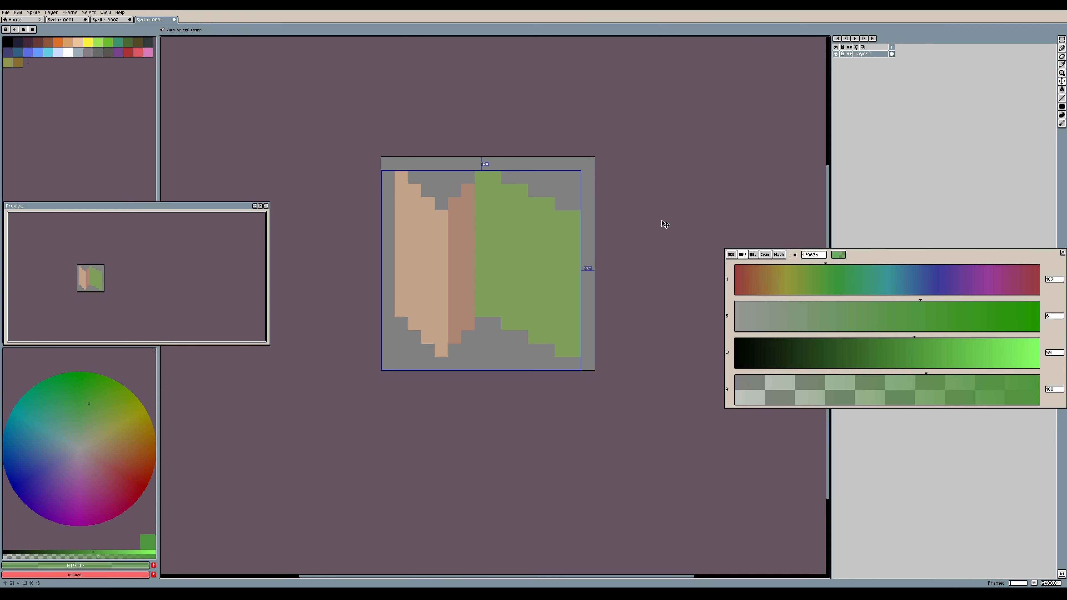
{"action": "key", "text": "ctrl+z"}
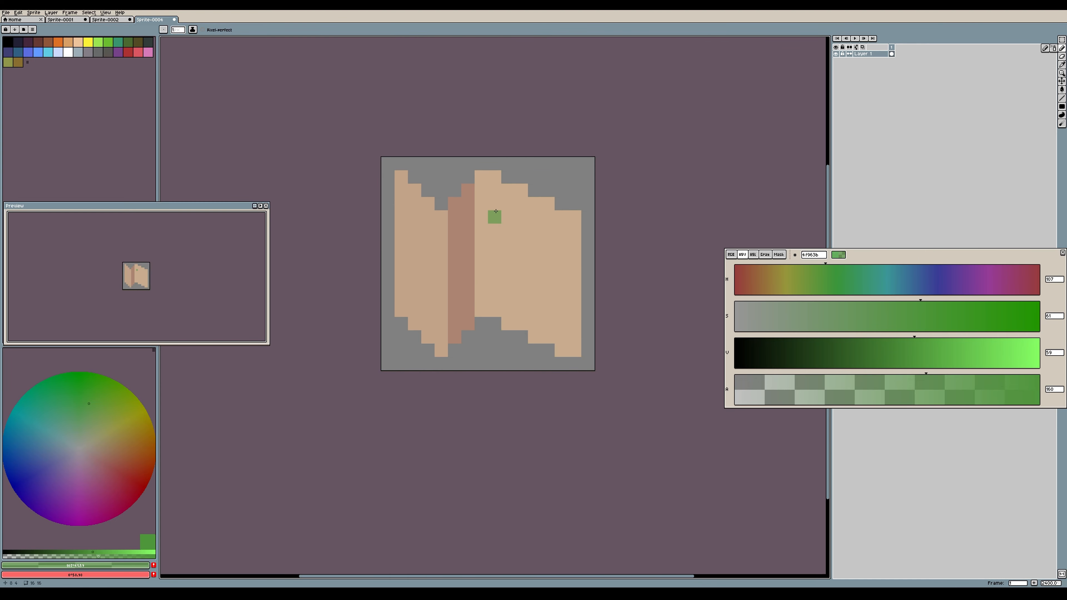
{"action": "mouse_move", "coordinate": [495, 217]}
{"action": "left_mouse_down"}
{"action": "mouse_move", "coordinate": [513, 259]}
{"action": "mouse_move", "coordinate": [541, 247]}
{"action": "mouse_move", "coordinate": [579, 272]}
{"action": "left_mouse_up"}
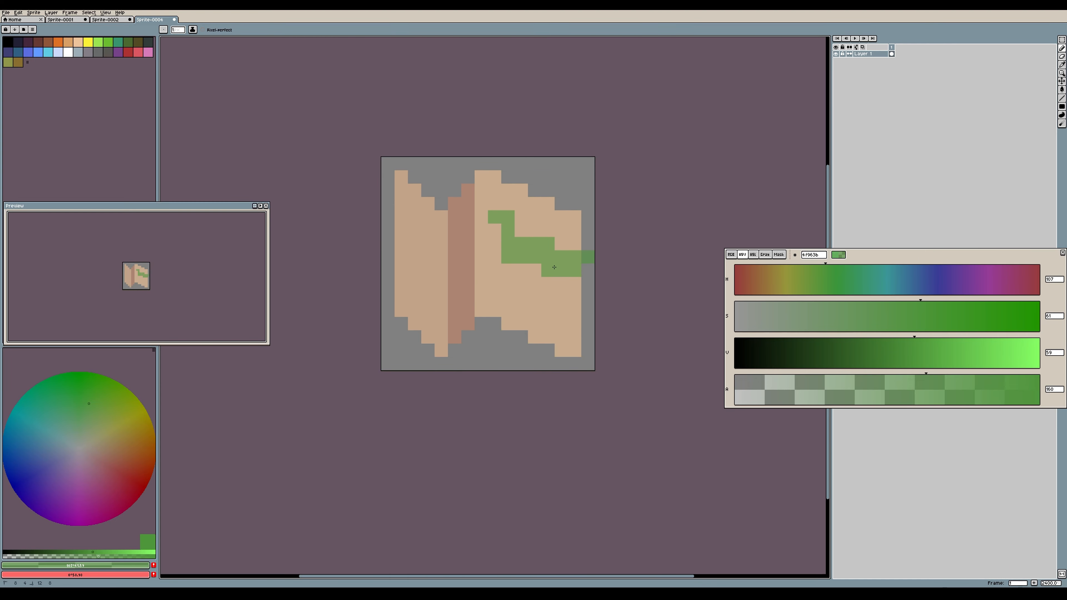
{"action": "key", "text": "ctrl+z"}
Paint an irregular solid green landmass on the right map panel, reaching its fold edge
{"action": "mouse_move", "coordinate": [494, 217]}
{"action": "left_mouse_down"}
{"action": "mouse_move", "coordinate": [561, 270]}
{"action": "mouse_move", "coordinate": [561, 244]}
{"action": "mouse_move", "coordinate": [551, 282]}
{"action": "mouse_move", "coordinate": [561, 297]}
{"action": "mouse_move", "coordinate": [548, 310]}
{"action": "mouse_move", "coordinate": [508, 296]}
{"action": "mouse_move", "coordinate": [494, 258]}
{"action": "mouse_move", "coordinate": [507, 269]}
{"action": "mouse_move", "coordinate": [521, 257]}
{"action": "mouse_move", "coordinate": [522, 283]}
{"action": "mouse_move", "coordinate": [548, 283]}
{"action": "mouse_move", "coordinate": [494, 244]}
{"action": "mouse_move", "coordinate": [482, 271]}
{"action": "left_mouse_up"}
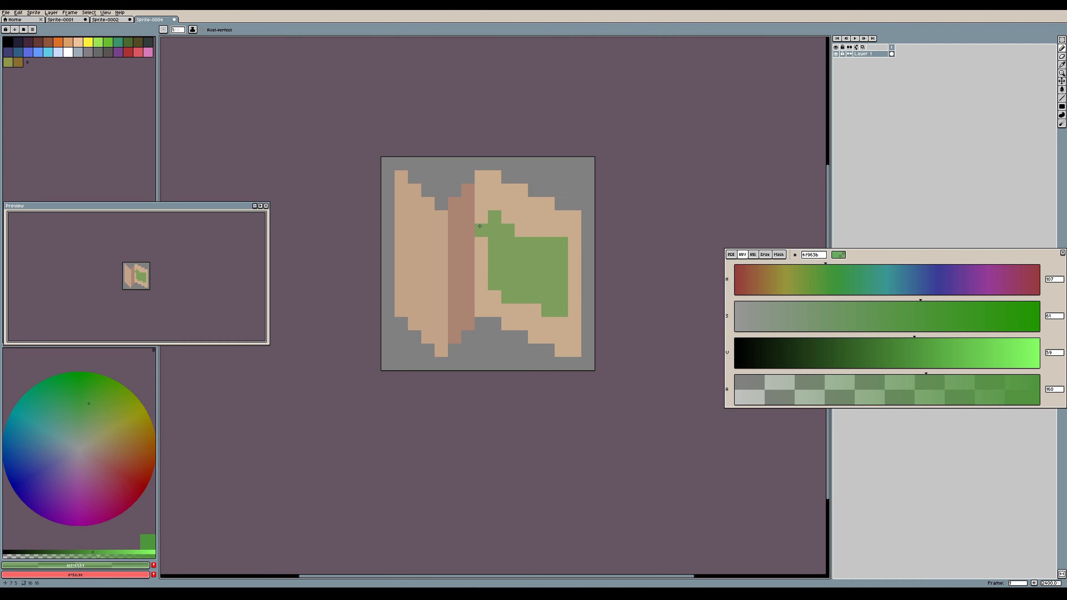
{"action": "left_click", "coordinate": [534, 230]}
{"action": "left_click", "coordinate": [480, 281]}
{"action": "left_click", "coordinate": [481, 271]}
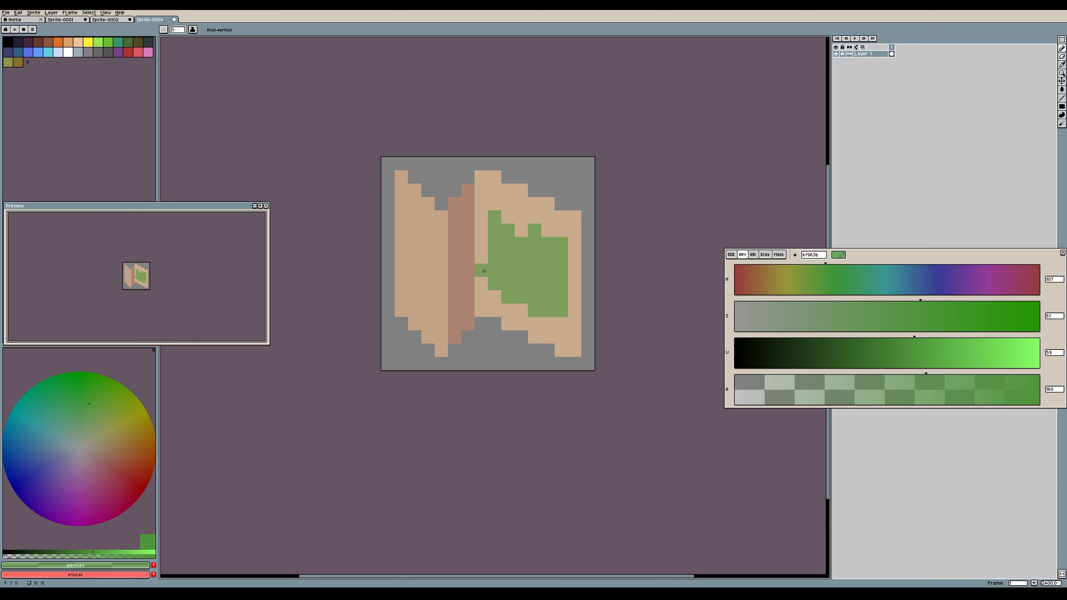
{"action": "left_click", "coordinate": [481, 231]}
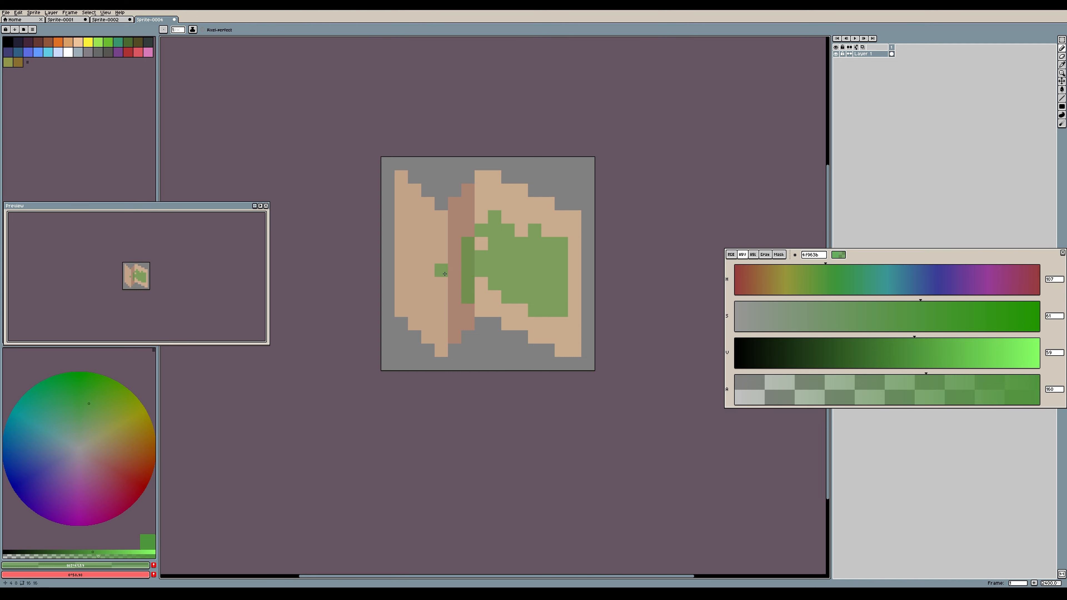
Continue the green landmass across the middle fold and fill it in on the left map panel
{"action": "mouse_move", "coordinate": [449, 251]}
{"action": "left_mouse_down"}
{"action": "mouse_move", "coordinate": [414, 213]}
{"action": "mouse_move", "coordinate": [414, 284]}
{"action": "mouse_move", "coordinate": [428, 285]}
{"action": "mouse_move", "coordinate": [442, 323]}
{"action": "left_mouse_up"}
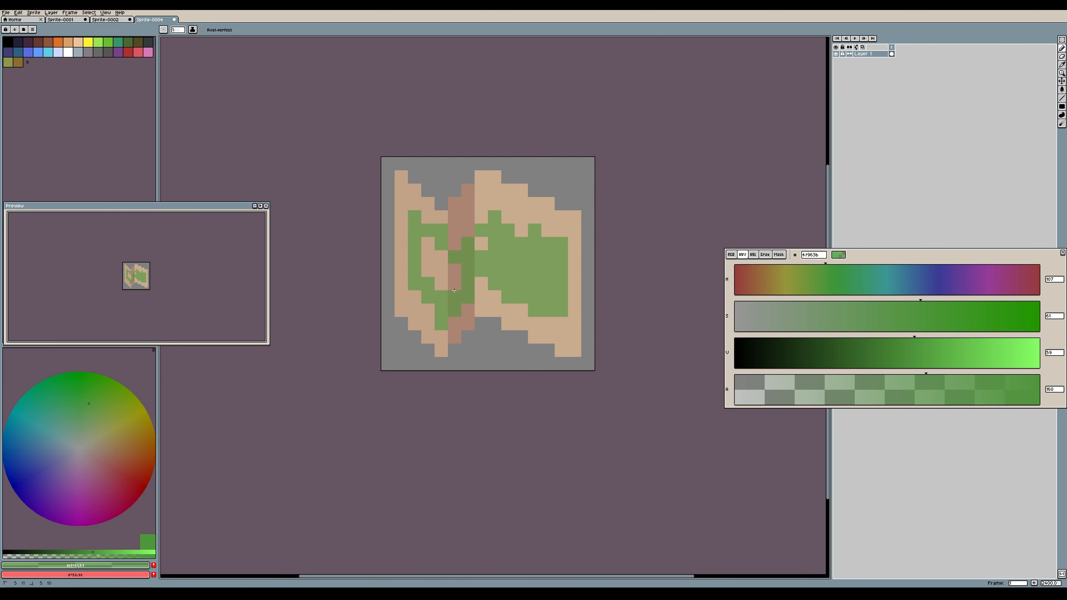
{"action": "mouse_move", "coordinate": [448, 268]}
{"action": "left_mouse_down"}
{"action": "mouse_move", "coordinate": [441, 284]}
{"action": "mouse_move", "coordinate": [441, 256]}
{"action": "mouse_move", "coordinate": [427, 243]}
{"action": "mouse_move", "coordinate": [427, 265]}
{"action": "left_mouse_up"}
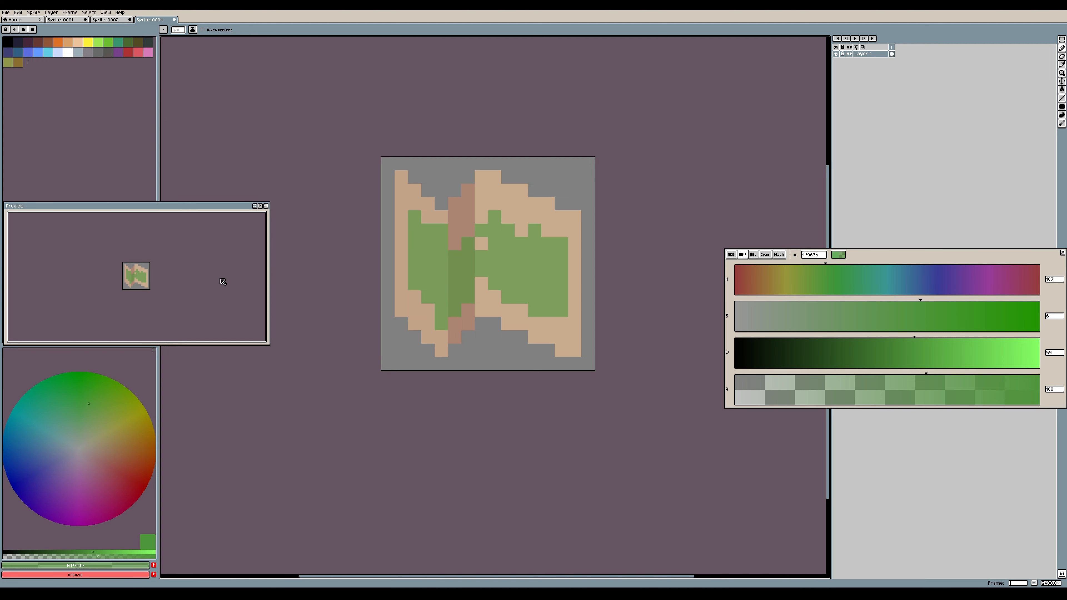
{"action": "scroll", "coordinate": [174, 279], "scroll_direction": "up", "scroll_amount": 2}
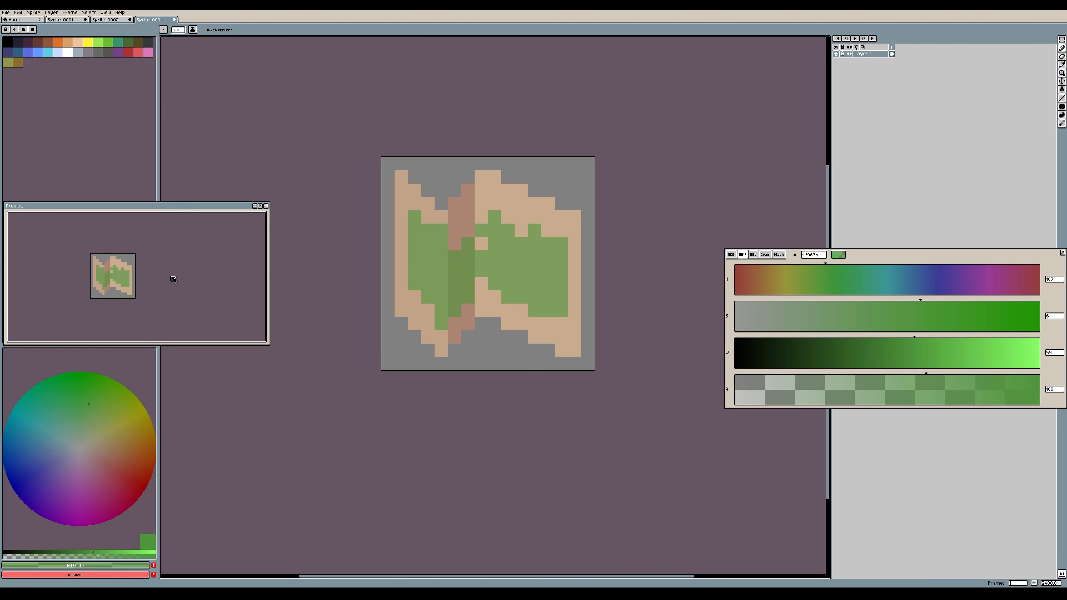
Pick up the sand colour from the map and carve sand notches into the green landmass on both outer panels
{"action": "left_click", "coordinate": [575, 227], "text": "alt"}
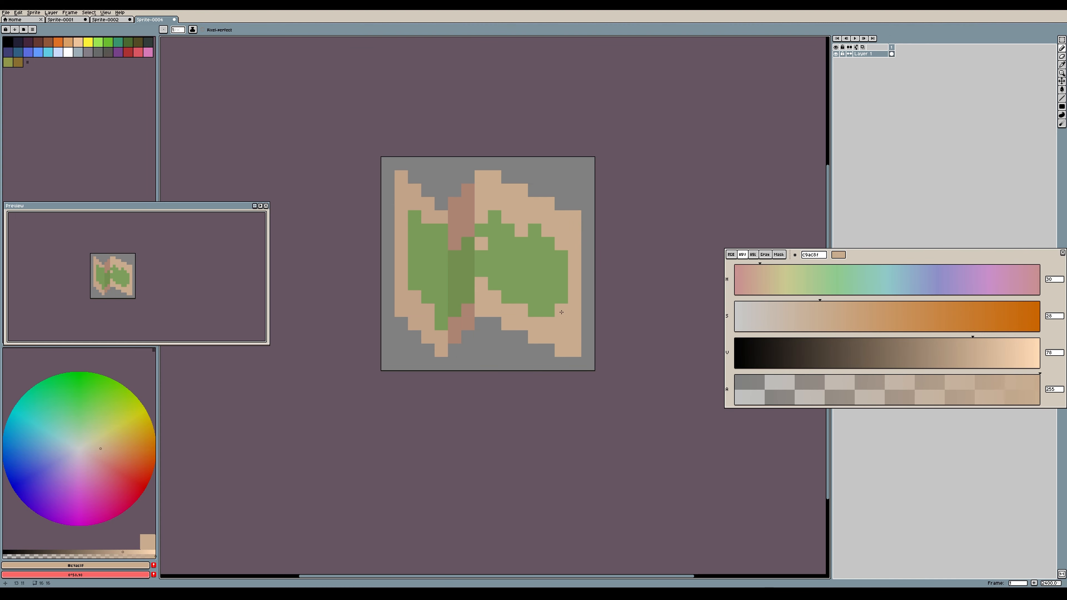
{"action": "left_click", "coordinate": [550, 296]}
{"action": "left_click", "coordinate": [561, 298]}
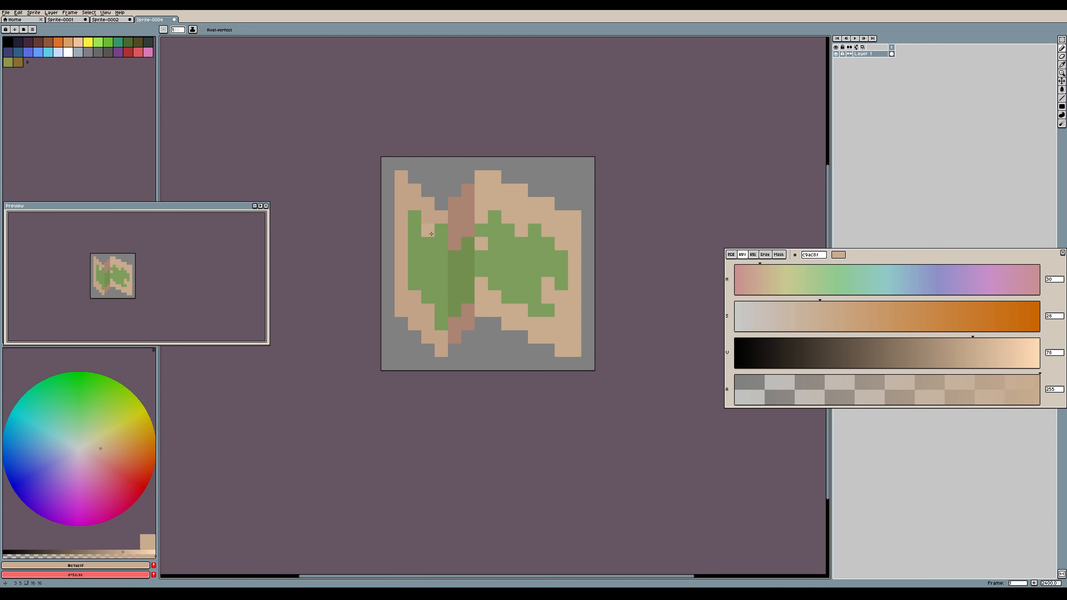
{"action": "left_click", "coordinate": [441, 230]}
{"action": "left_click", "coordinate": [428, 244]}
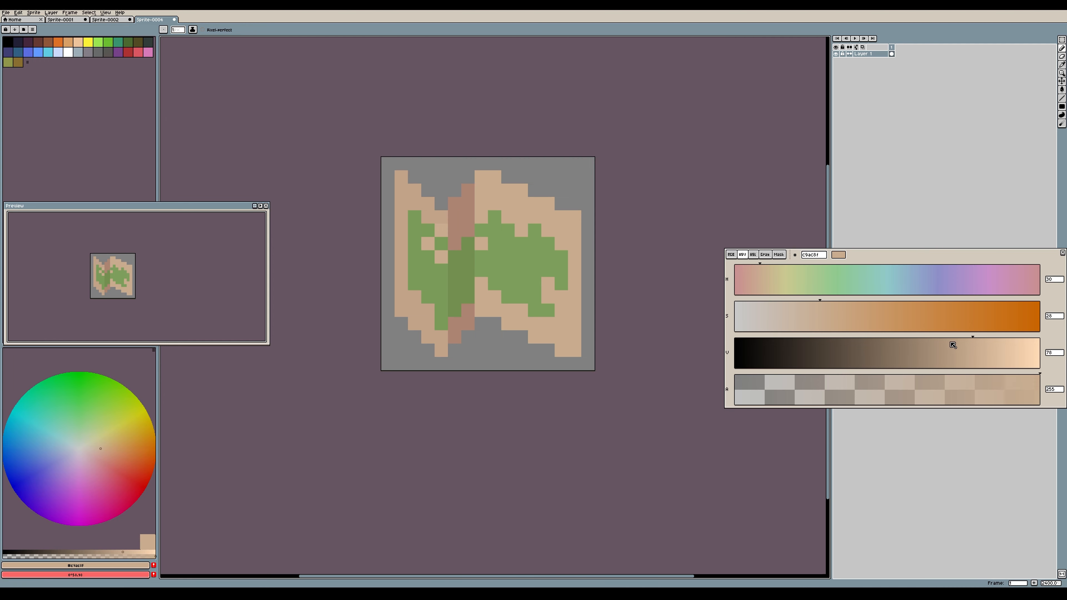
Add a new layer above the map and darken the sand colour to value 43
{"action": "right_click", "coordinate": [876, 56]}
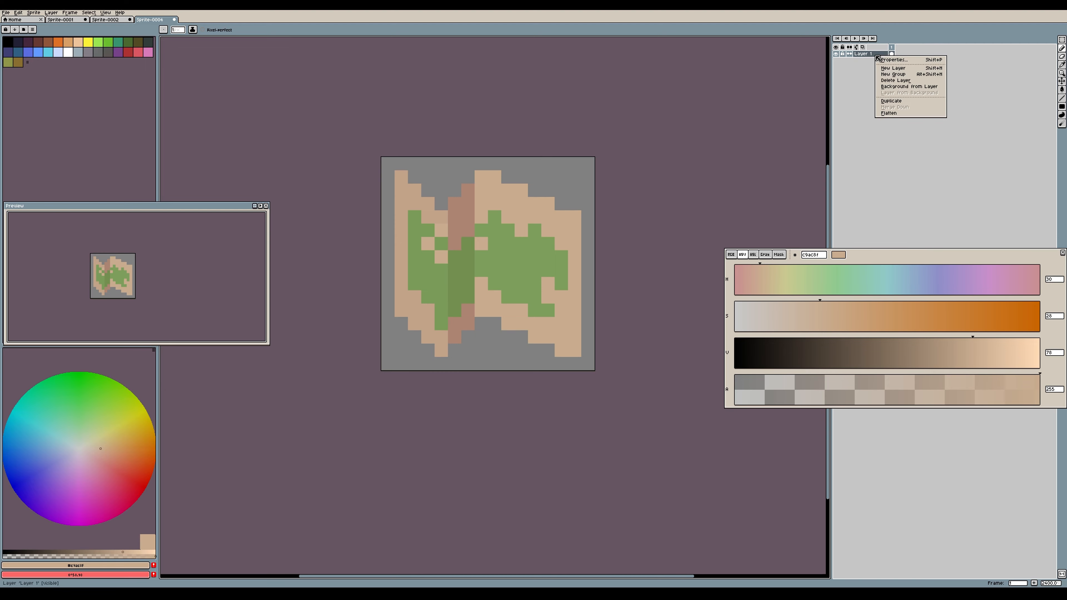
{"action": "left_click", "coordinate": [893, 68]}
{"action": "mouse_move", "coordinate": [851, 345]}
{"action": "left_mouse_down"}
{"action": "mouse_move", "coordinate": [884, 340]}
{"action": "mouse_move", "coordinate": [867, 341]}
{"action": "left_mouse_up"}
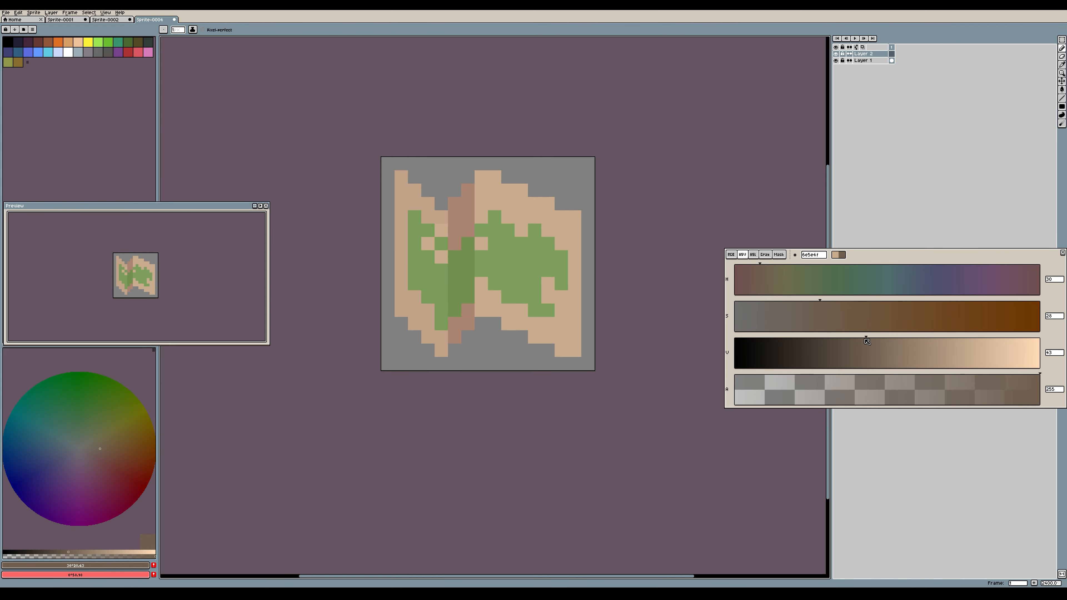
Deepen the brown drawing colour to saturation 44 and value 37
{"action": "left_click_drag", "start_coordinate": [833, 307], "coordinate": [869, 310]}
{"action": "left_click", "coordinate": [847, 353]}
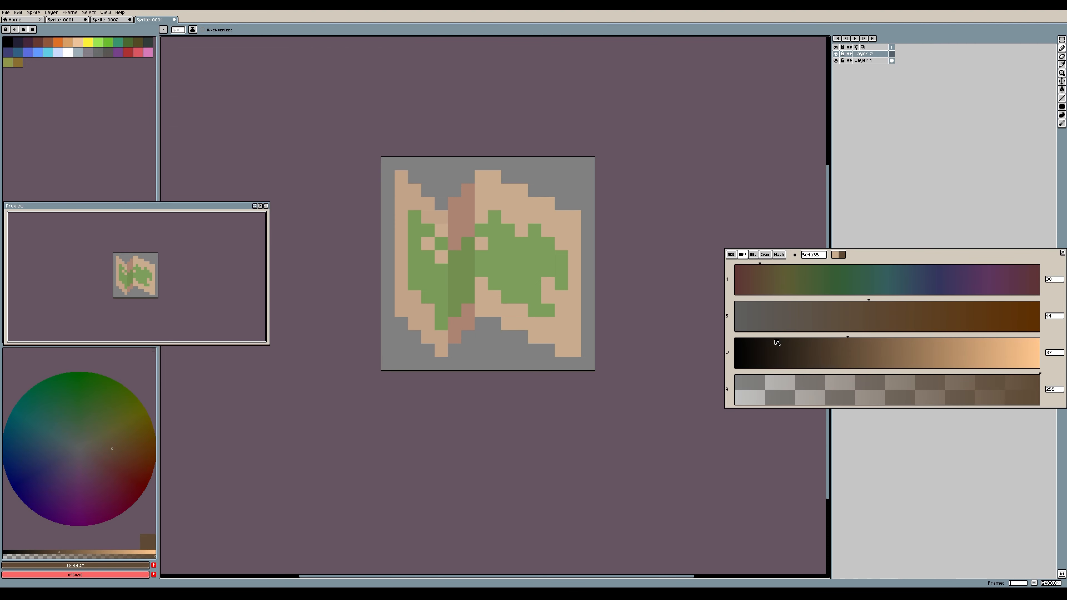
Paint a dark brown plus-shaped mark three pixels wide near the lower corner of the right map panel
{"action": "left_click", "coordinate": [569, 213]}
{"action": "left_click", "coordinate": [552, 311]}
{"action": "left_click", "coordinate": [548, 297]}
{"action": "left_click", "coordinate": [548, 324]}
{"action": "left_click", "coordinate": [562, 310]}
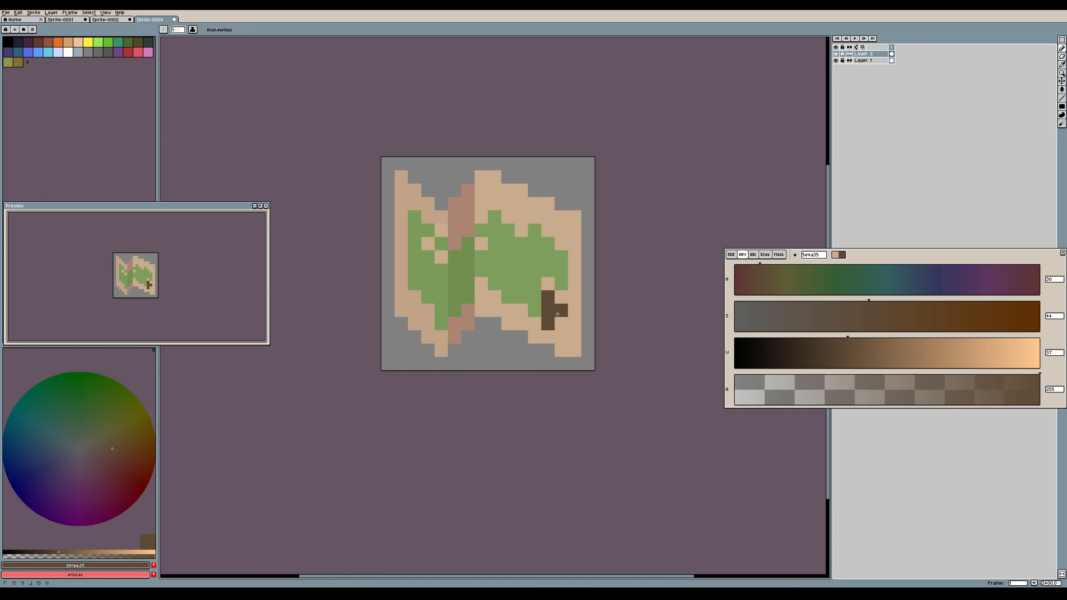
{"action": "left_click", "coordinate": [539, 309]}
Pick up the sand colour and paint over the arms of the plus mark, leaving only its centre pixel brown
{"action": "left_click", "coordinate": [559, 295], "text": "alt"}
{"action": "left_click", "coordinate": [551, 293]}
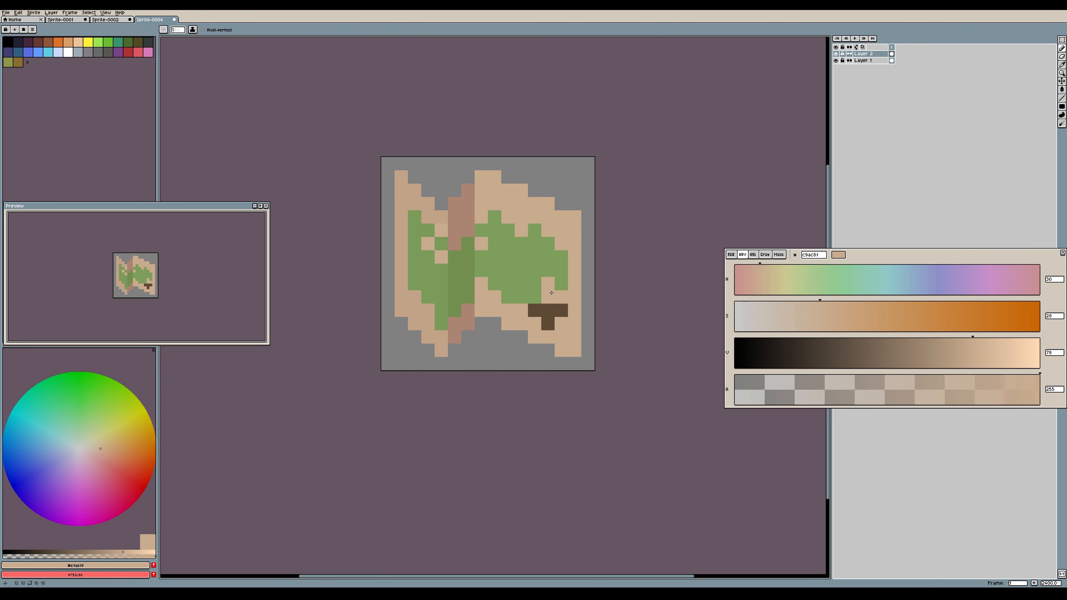
{"action": "left_click", "coordinate": [547, 323]}
{"action": "left_click", "coordinate": [561, 310]}
{"action": "left_click", "coordinate": [534, 311]}
Pick up the dark brown again and paint the four diagonal pixels around the centre to form an X mark
{"action": "key", "text": "i"}
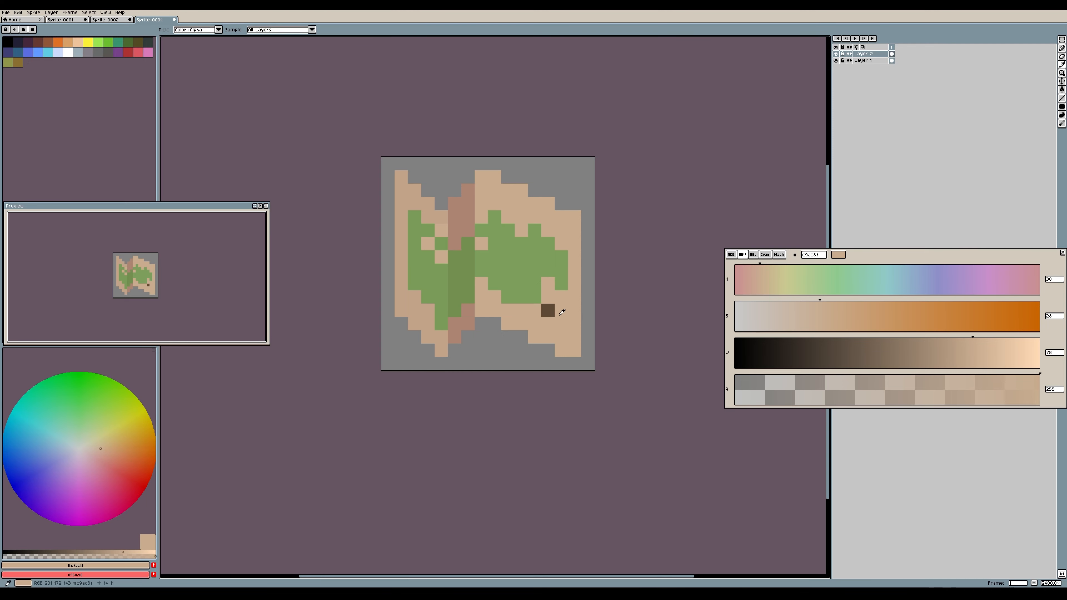
{"action": "left_click", "coordinate": [554, 307]}
{"action": "key", "text": "b"}
{"action": "left_click", "coordinate": [562, 296]}
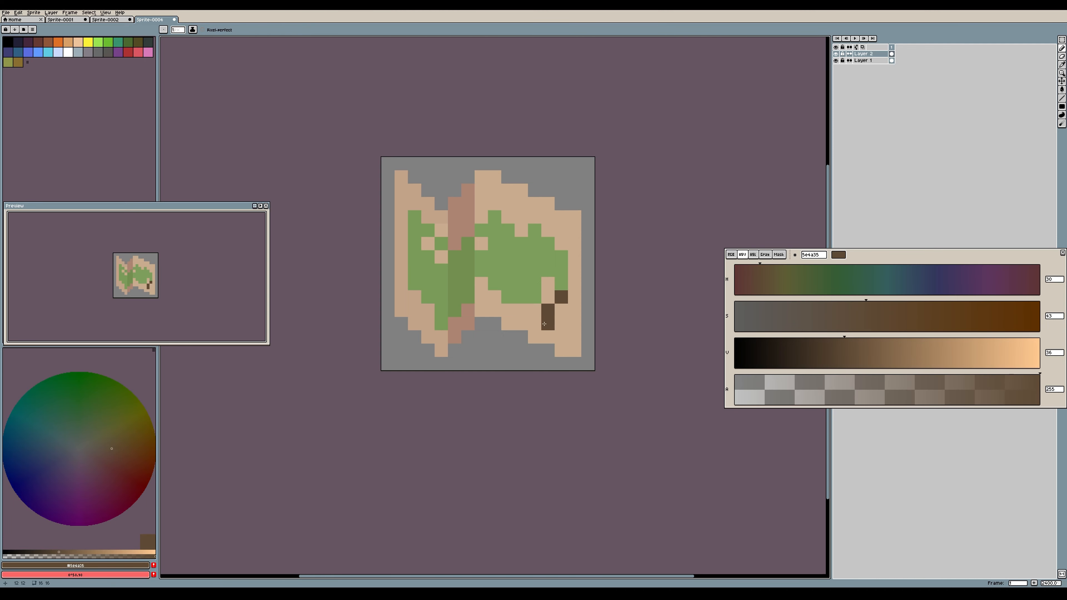
{"action": "left_click", "coordinate": [534, 324]}
{"action": "left_click", "coordinate": [561, 324]}
{"action": "left_click", "coordinate": [534, 297]}
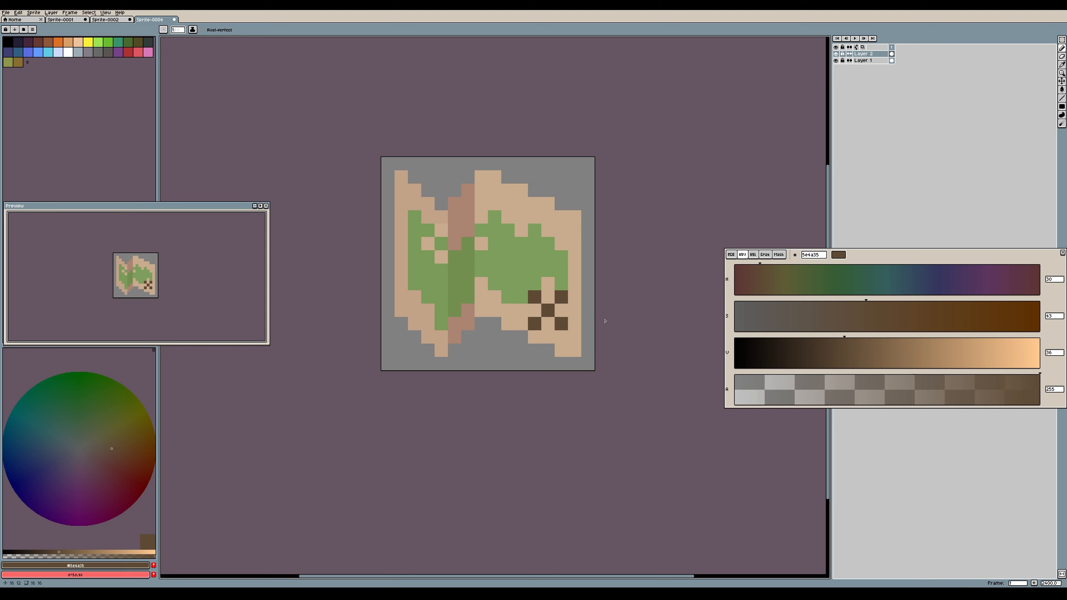
Pick up the sand colour and cover three corner pixels of the X, keeping the upper-right one
{"action": "left_click", "coordinate": [574, 311], "text": "alt"}
{"action": "left_click", "coordinate": [561, 324]}
{"action": "left_click", "coordinate": [534, 297]}
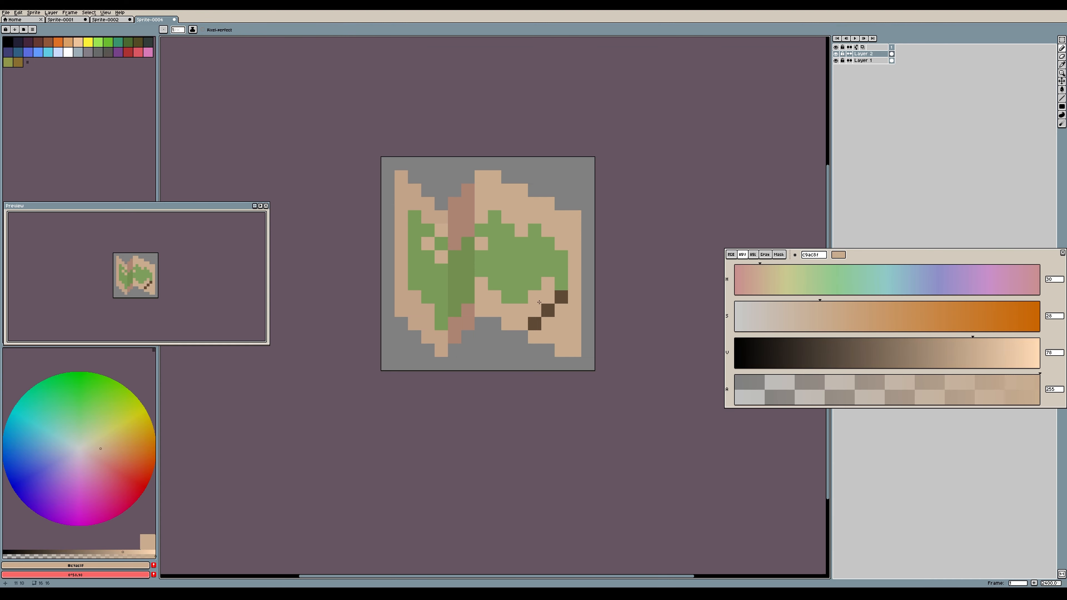
{"action": "left_click", "coordinate": [540, 324]}
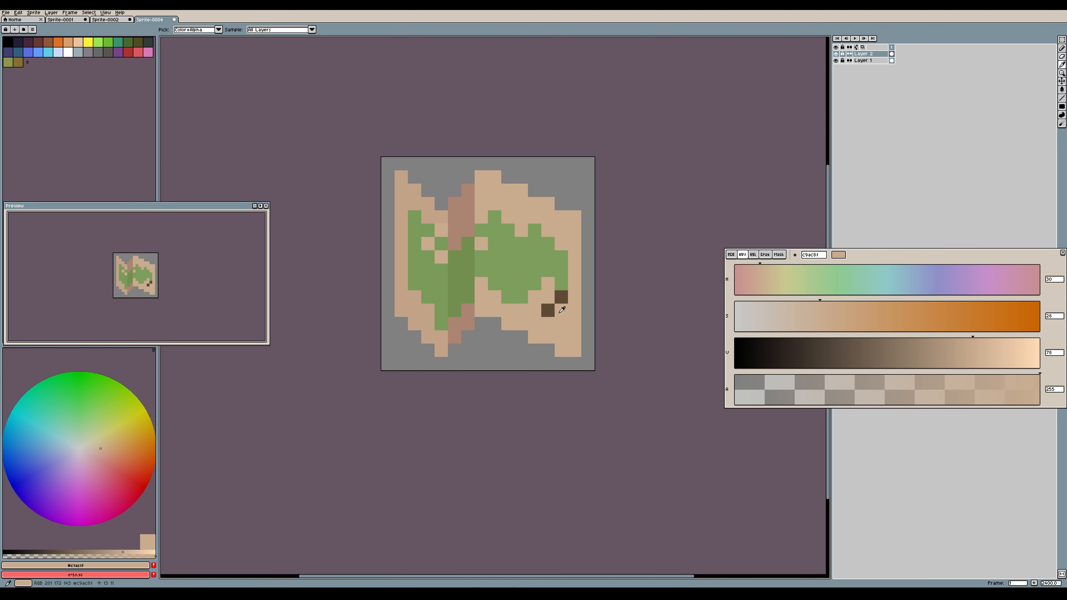
Pick up the dark brown, lower its alpha to 140 and repaint the three missing X corners semi-transparently
{"action": "left_click", "coordinate": [560, 299], "text": "alt"}
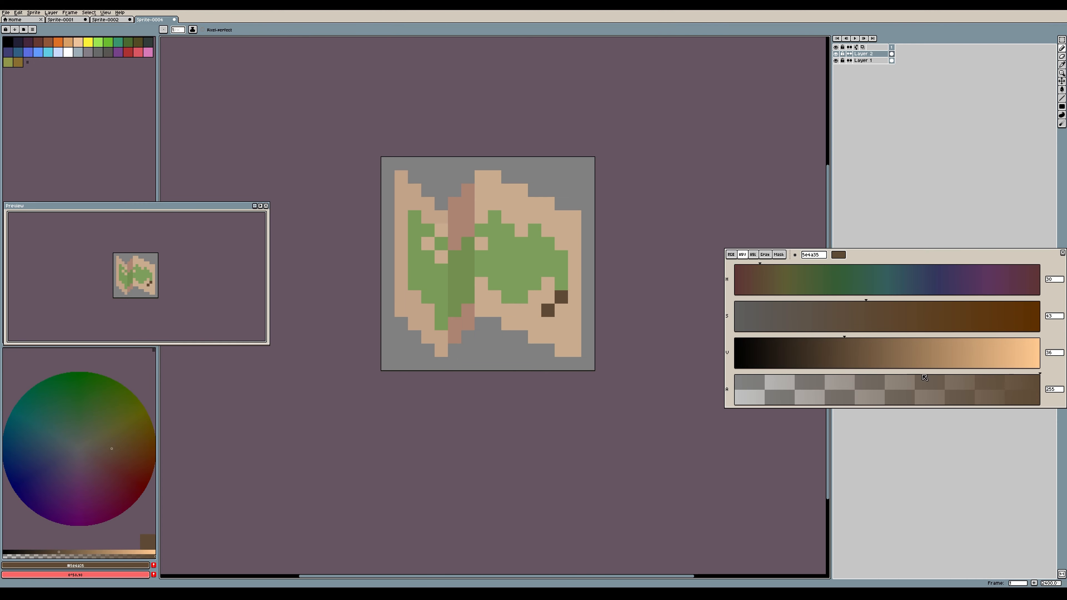
{"action": "left_click_drag", "start_coordinate": [920, 378], "coordinate": [902, 378]}
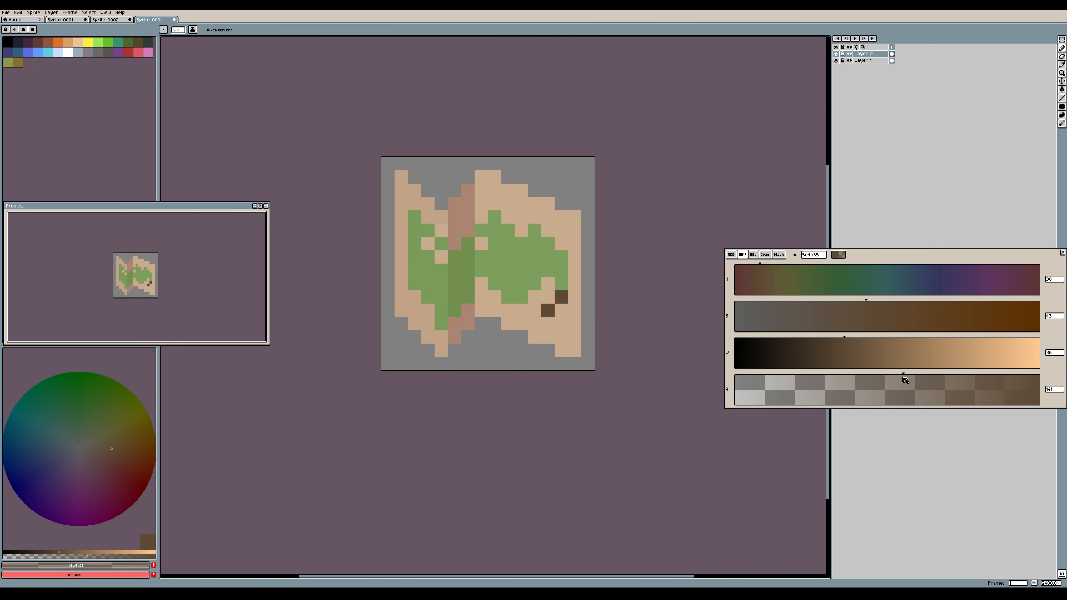
{"action": "left_click", "coordinate": [561, 324]}
{"action": "left_click", "coordinate": [534, 324]}
{"action": "left_click", "coordinate": [536, 302]}
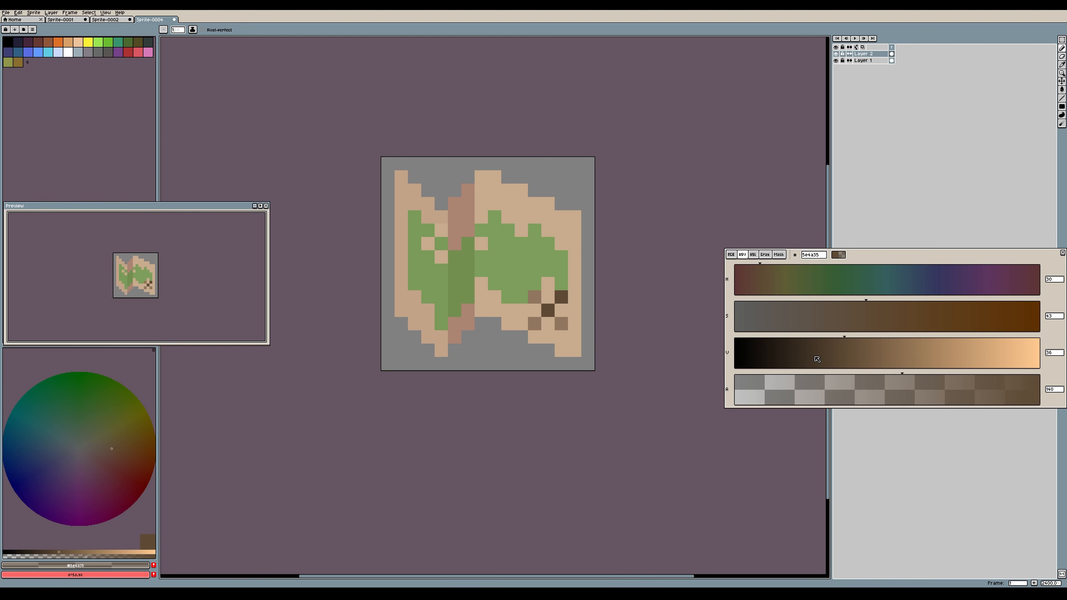
Fill the gaps between the X arms with semi-transparent brown and darken its three lighter corners with a second coat
{"action": "left_click", "coordinate": [592, 313]}
{"action": "left_click", "coordinate": [547, 323]}
{"action": "left_click", "coordinate": [536, 311]}
{"action": "left_click", "coordinate": [548, 298]}
{"action": "left_click", "coordinate": [535, 297]}
{"action": "left_click", "coordinate": [535, 324]}
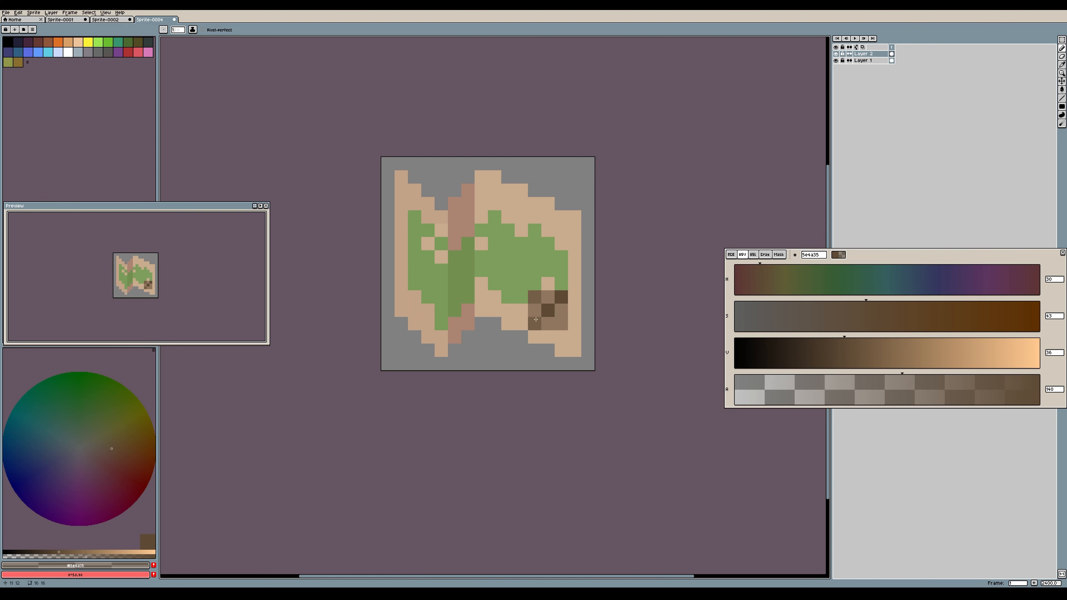
{"action": "left_click", "coordinate": [561, 323]}
Pick up the opaque dark brown and erase the whole X mark from the upper layer
{"action": "left_click", "coordinate": [561, 297], "text": "alt"}
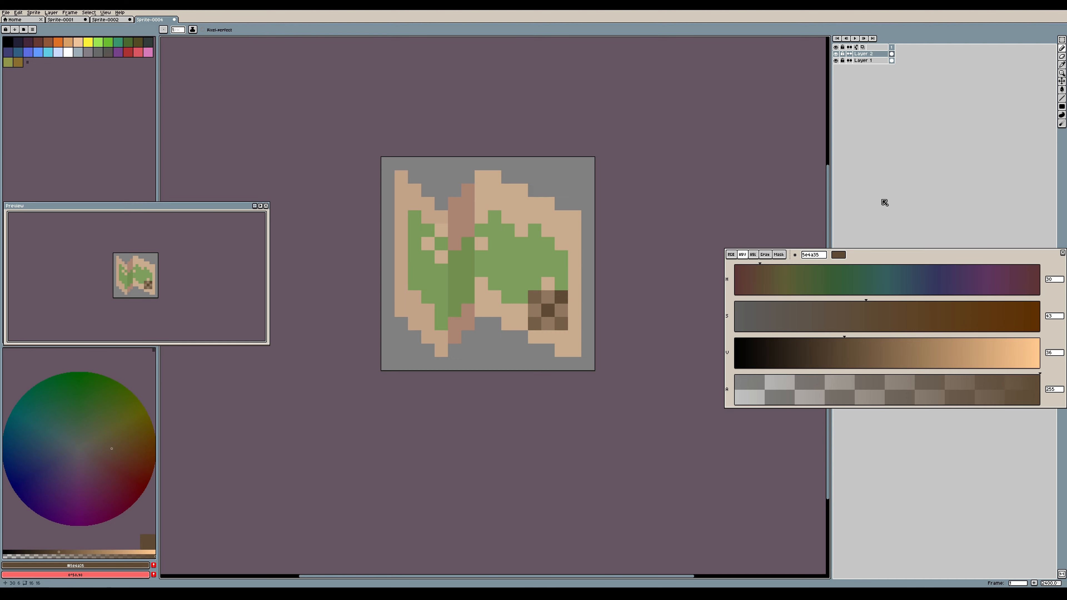
{"action": "left_click", "coordinate": [1062, 49]}
{"action": "mouse_move", "coordinate": [548, 297]}
{"action": "left_mouse_down"}
{"action": "mouse_move", "coordinate": [548, 323]}
{"action": "mouse_move", "coordinate": [560, 297]}
{"action": "mouse_move", "coordinate": [549, 311]}
{"action": "left_mouse_up"}
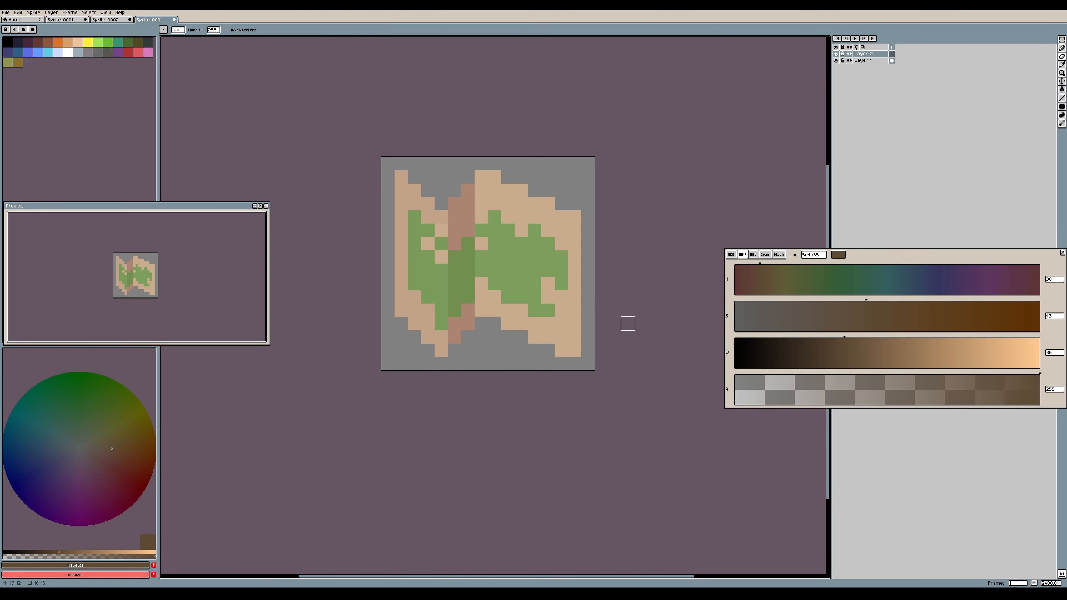
Paint a dark brown plus mark three pixels wide on the right panel's lower part and undo the stray extra pixel
{"action": "left_click", "coordinate": [1062, 50]}
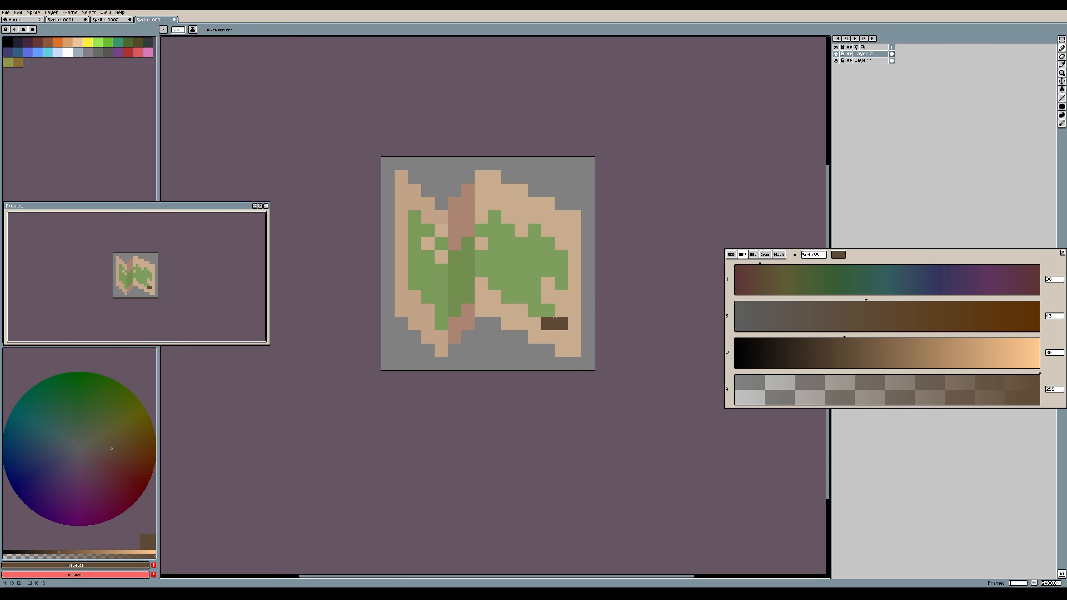
{"action": "left_click_drag", "start_coordinate": [547, 324], "coordinate": [550, 301]}
{"action": "left_click", "coordinate": [560, 311]}
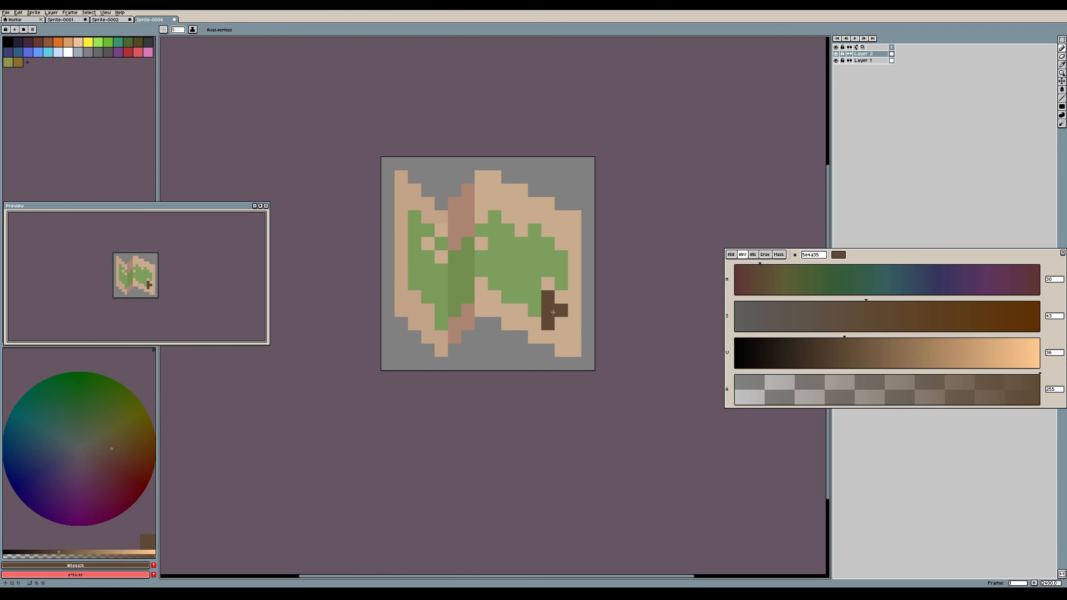
{"action": "left_click", "coordinate": [536, 311]}
{"action": "left_click", "coordinate": [565, 291]}
{"action": "key", "text": "ctrl+z"}
Lower the brown's alpha to 60 and paint a stepped shadow under the left map panel's bottom edge
{"action": "left_click_drag", "start_coordinate": [841, 386], "coordinate": [807, 385]}
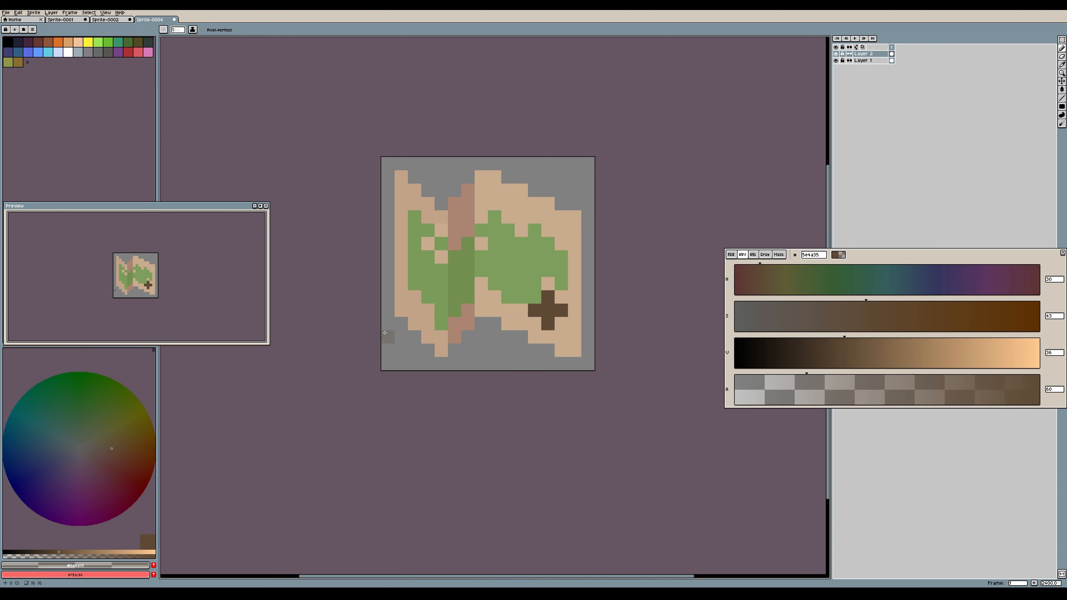
{"action": "left_click", "coordinate": [401, 325]}
{"action": "left_click", "coordinate": [415, 339]}
{"action": "left_click", "coordinate": [422, 348]}
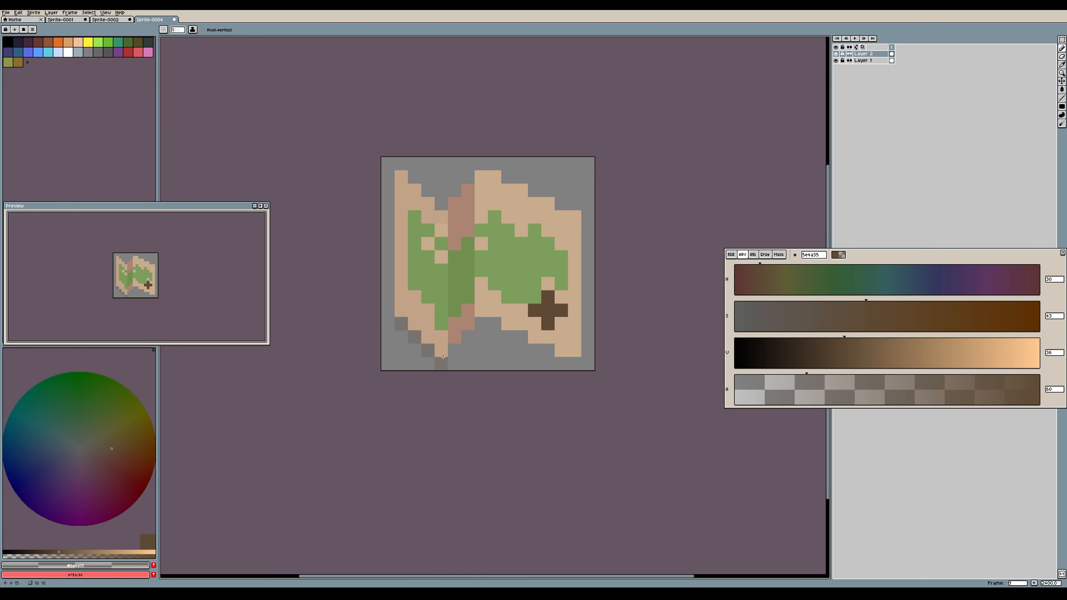
Continue the translucent shadow along the right panel's stepped bottom edge and beneath the left panel's lowest tip
{"action": "left_click", "coordinate": [485, 327]}
{"action": "left_click_drag", "start_coordinate": [486, 327], "coordinate": [495, 327]}
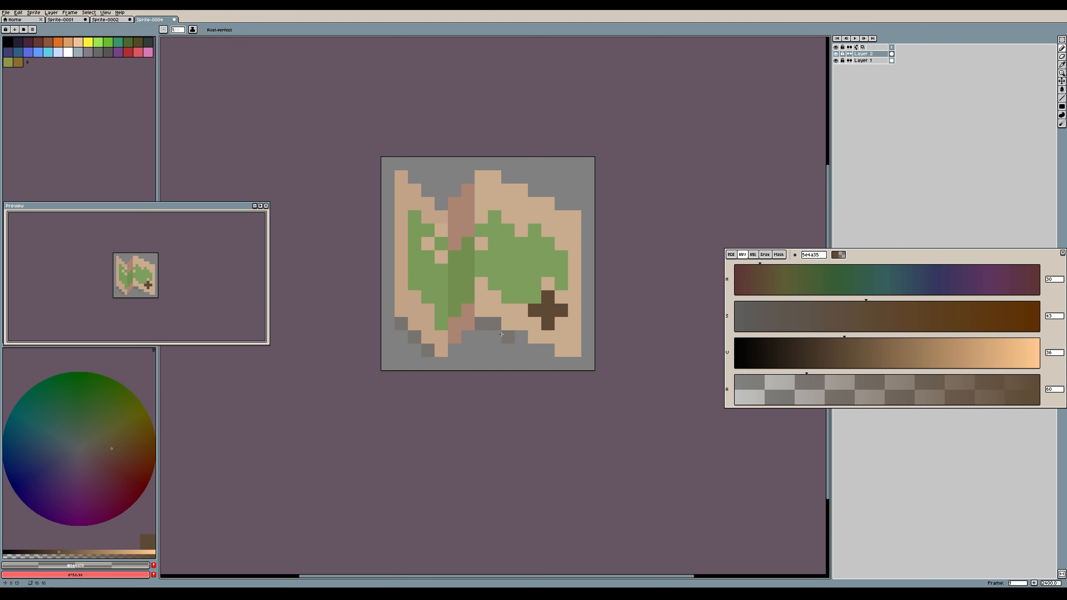
{"action": "left_click", "coordinate": [507, 337]}
{"action": "left_click", "coordinate": [534, 350]}
{"action": "left_click", "coordinate": [549, 350]}
{"action": "left_click", "coordinate": [564, 361]}
{"action": "left_click", "coordinate": [576, 362]}
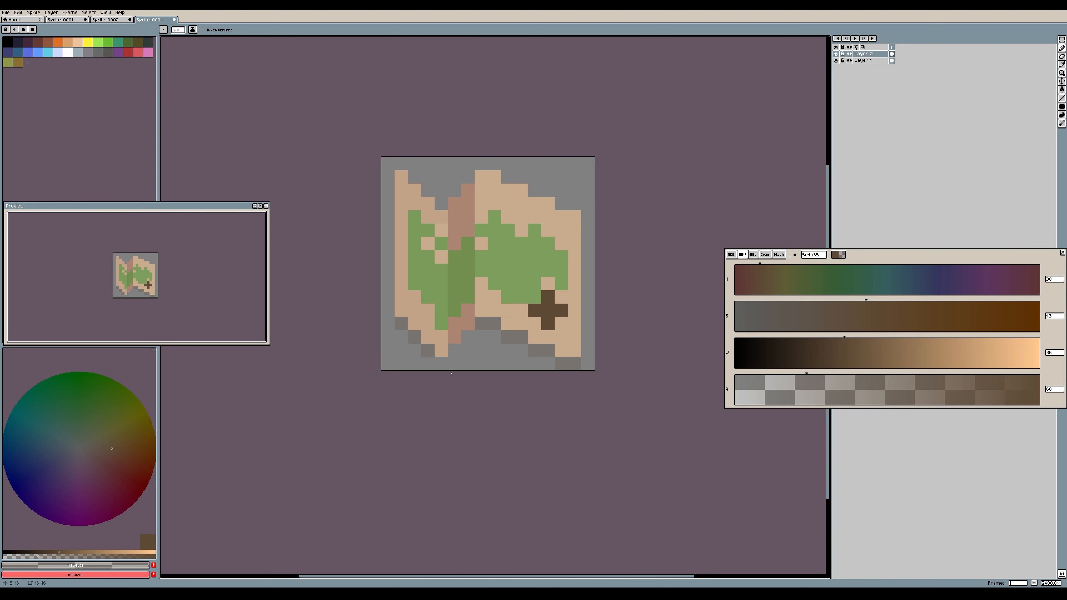
{"action": "left_click", "coordinate": [442, 364]}
Pick up the sand colour and lighten it to hue 40, saturation 24 and value 82
{"action": "key", "text": "i"}
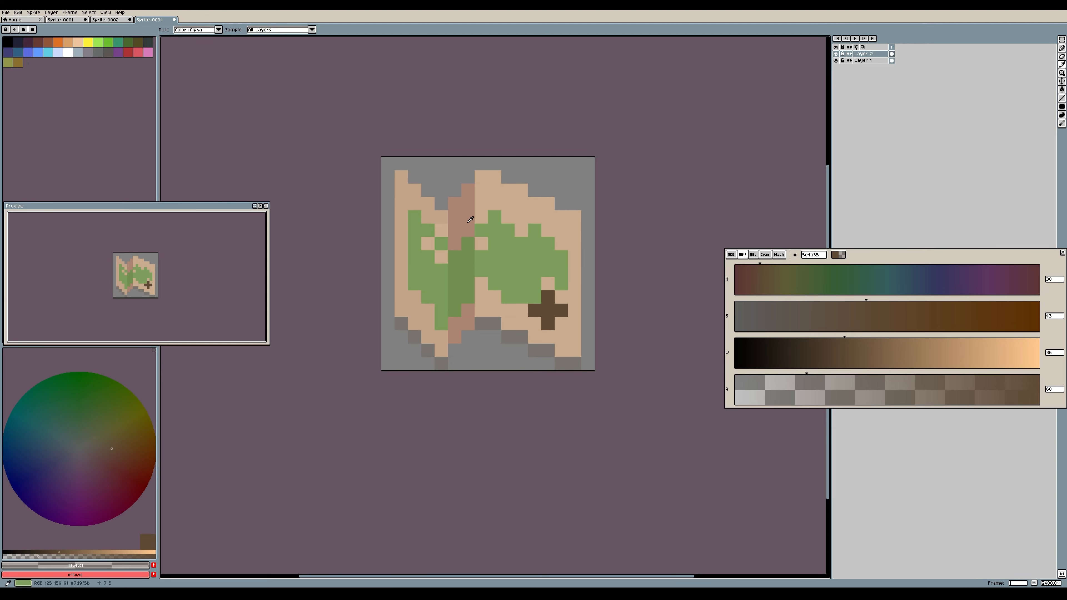
{"action": "left_click", "coordinate": [499, 193], "text": "alt"}
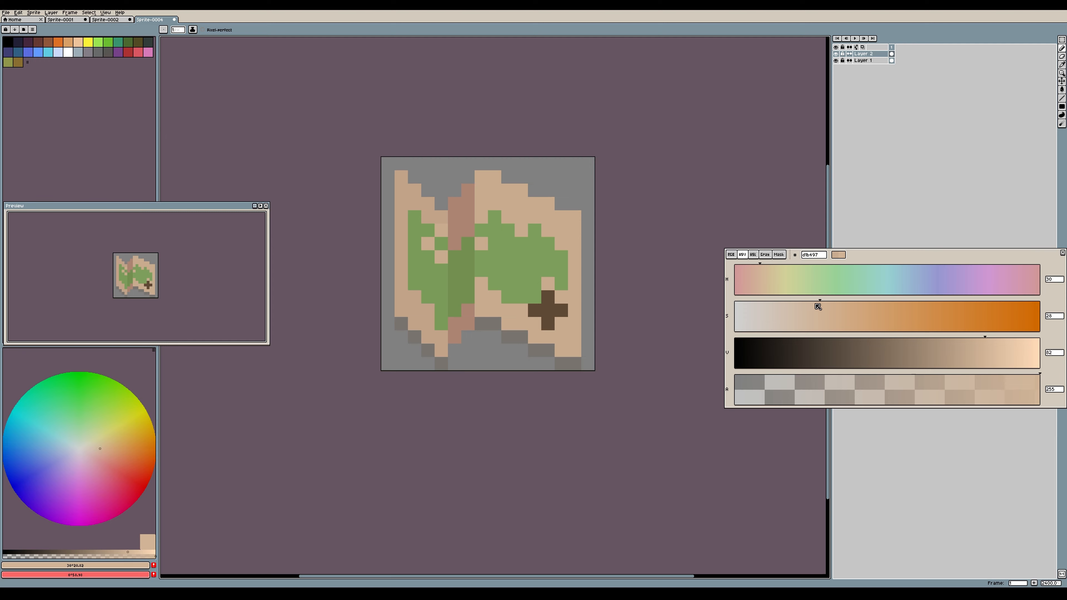
{"action": "left_click_drag", "start_coordinate": [817, 306], "coordinate": [808, 306]}
{"action": "left_click", "coordinate": [769, 271]}
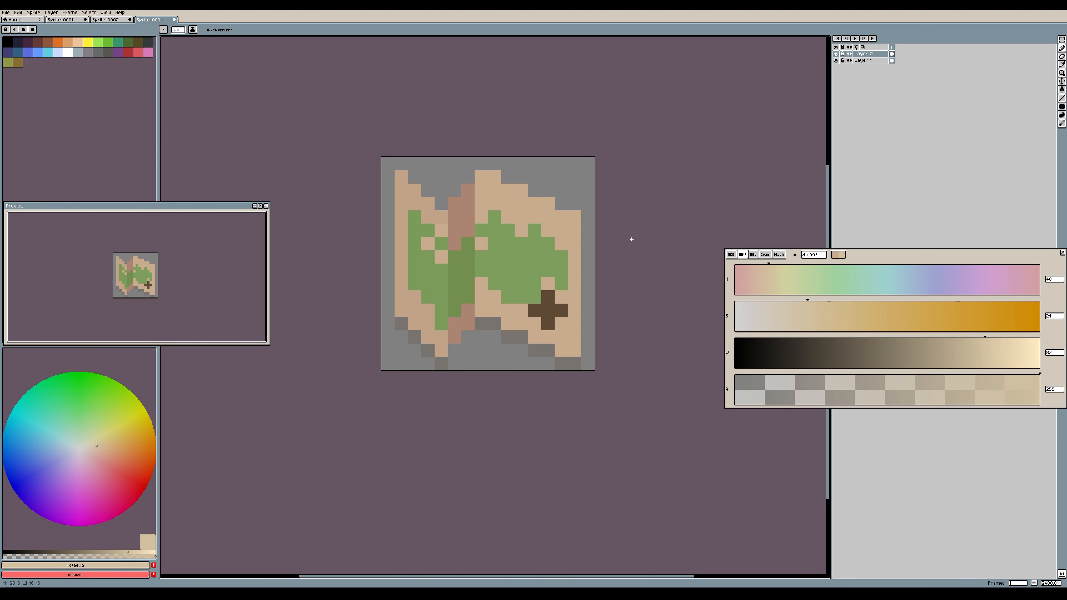
Paint light sand highlight pixels stepping up the middle fold's top edge to the right panel's corner, undoing stray pixels
{"action": "left_click", "coordinate": [467, 190]}
{"action": "left_click", "coordinate": [482, 176]}
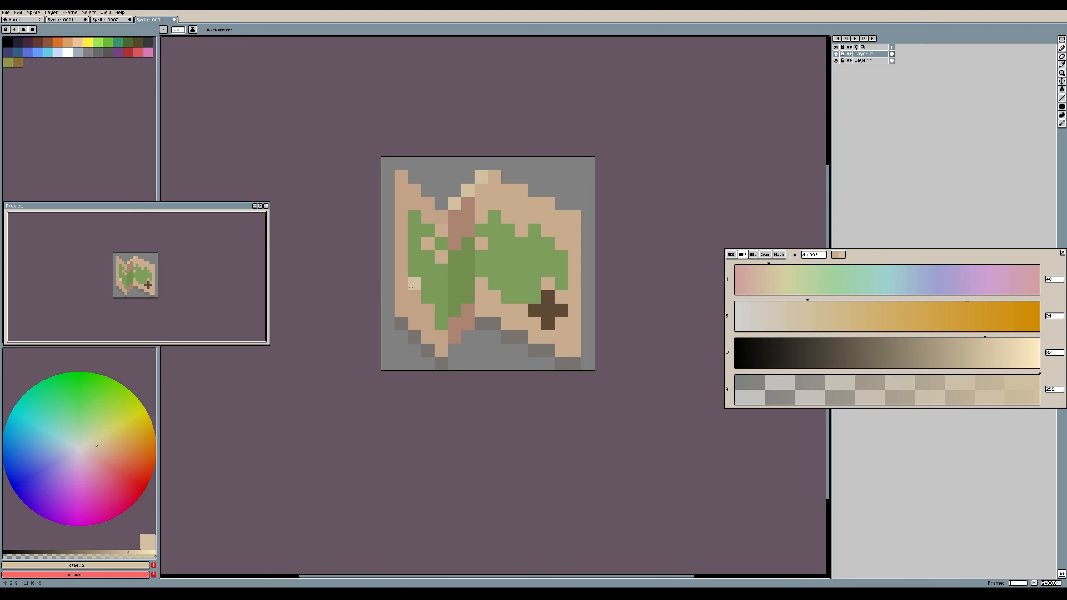
{"action": "key", "text": "v"}
{"action": "key", "text": "ctrl+z"}
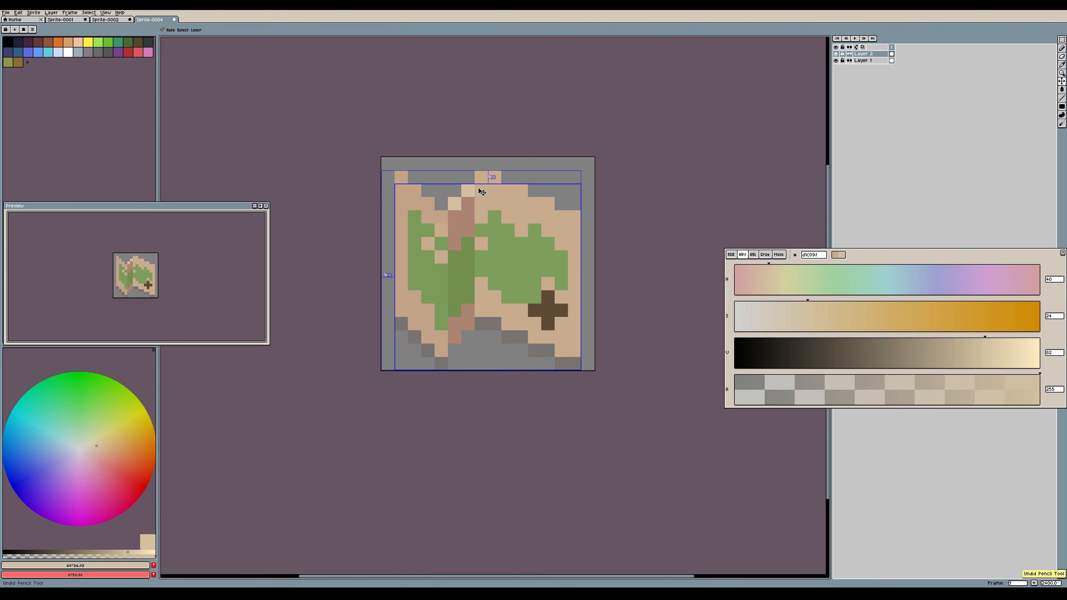
{"action": "key", "text": "b"}
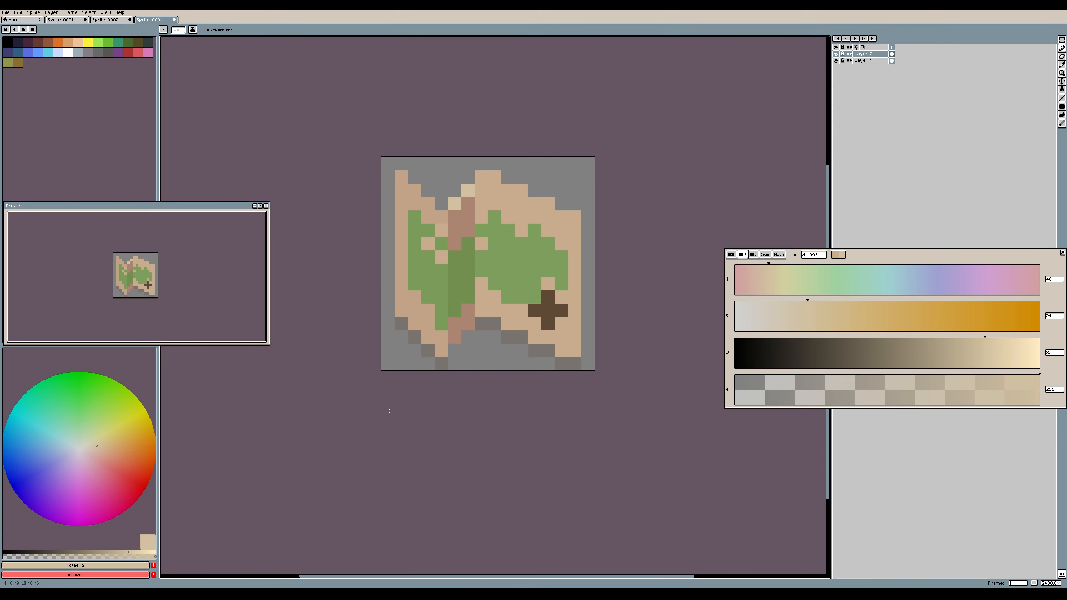
{"action": "left_click", "coordinate": [440, 212]}
{"action": "key", "text": "ctrl+z"}
{"action": "left_click", "coordinate": [481, 175]}
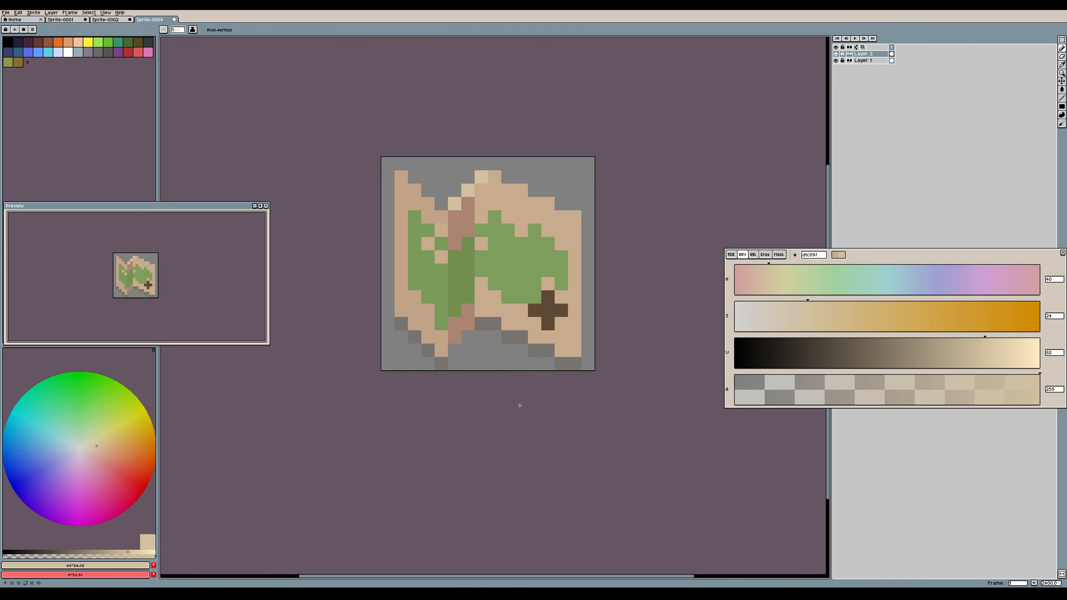